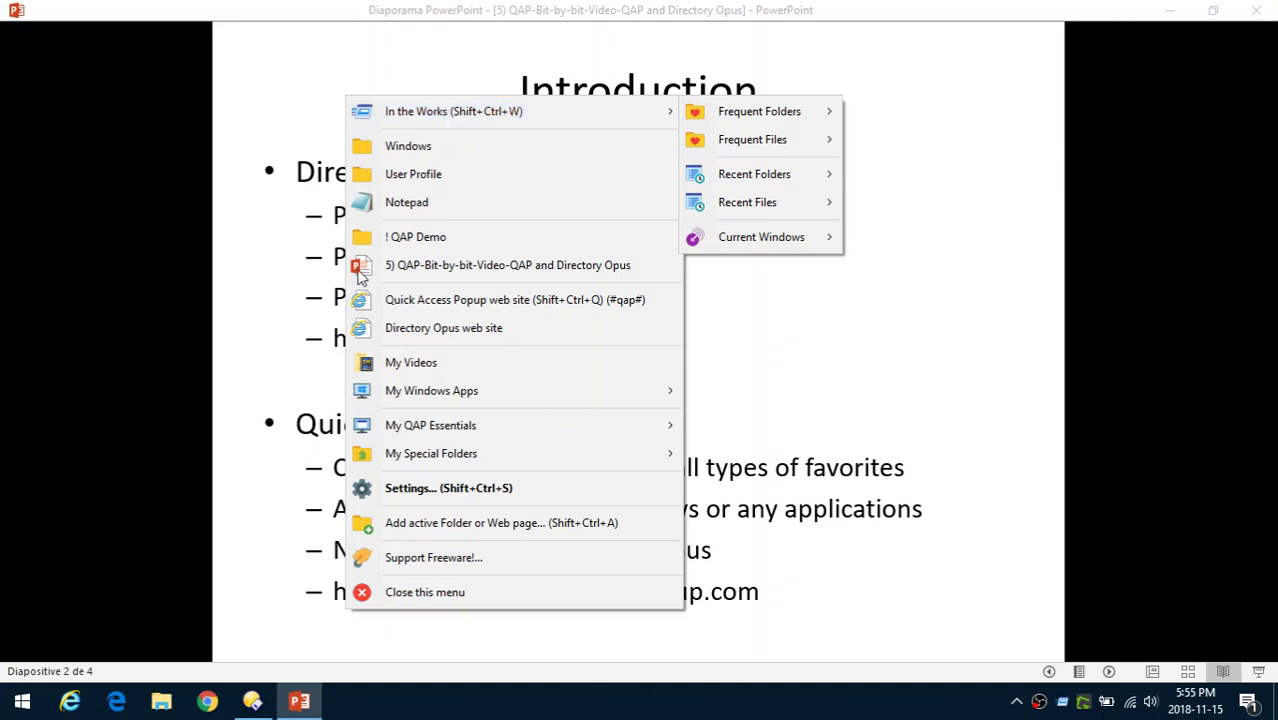
- Return PowerPoint to slide 3 (QAP and Directory Opus), then open and dismiss the favorites menu
{"action": "left_click", "coordinate": [752, 468]}
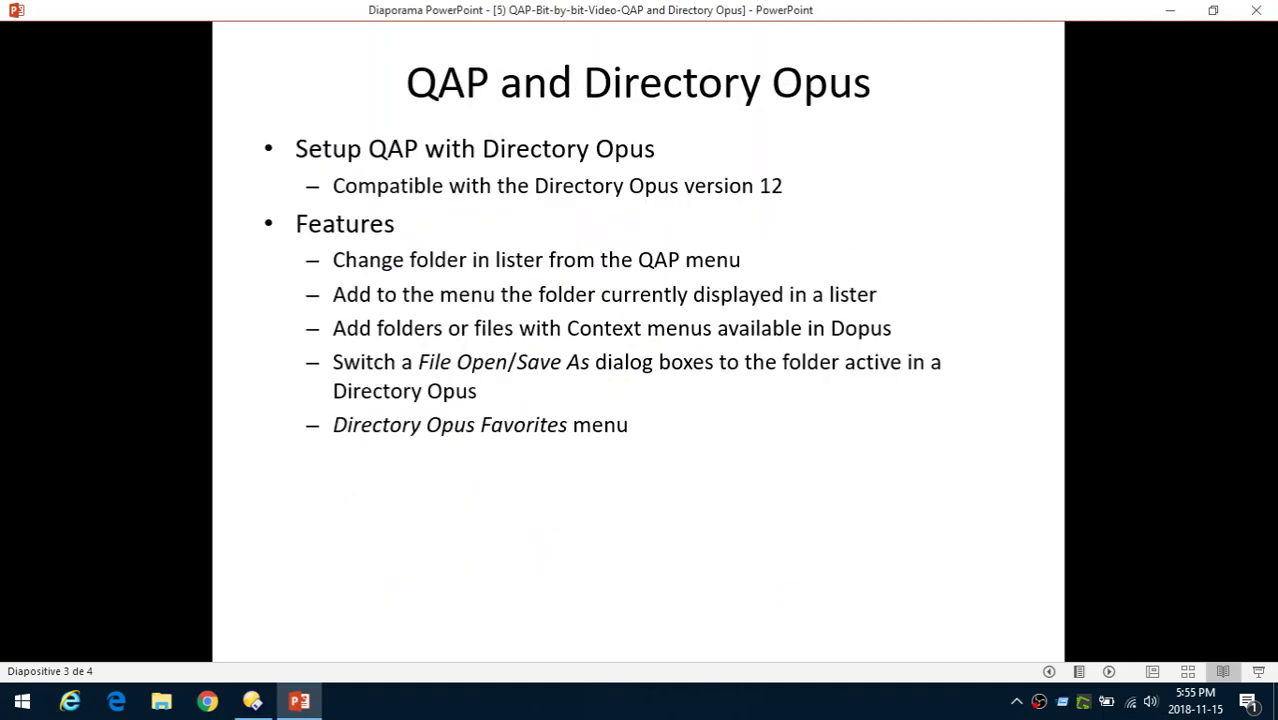
{"action": "key", "text": "Left"}
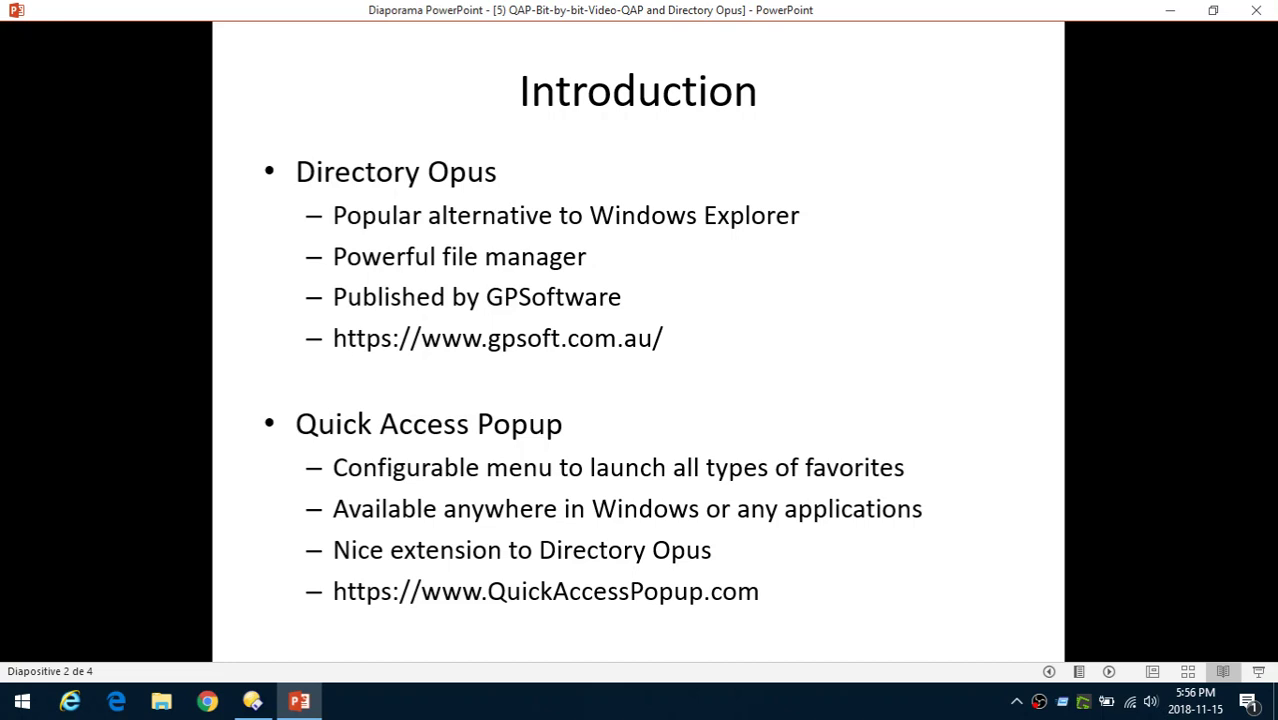
{"action": "key", "text": "Right"}
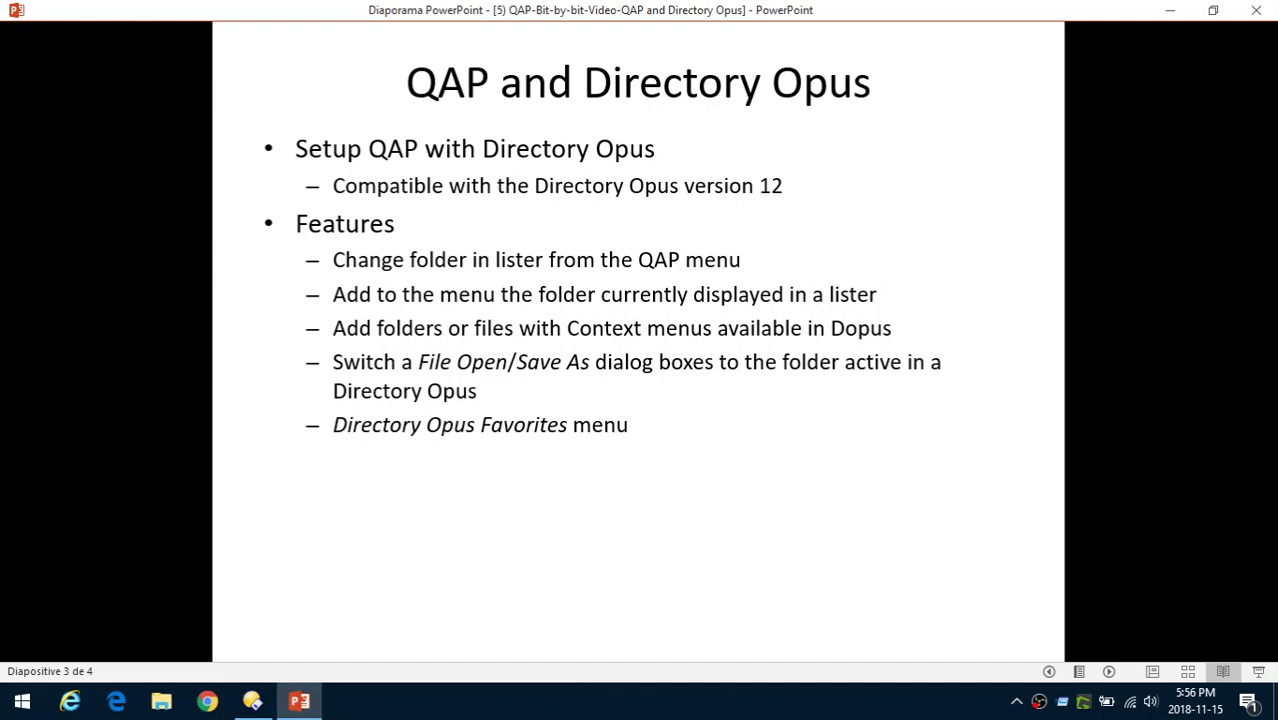
{"action": "middle_click", "coordinate": [274, 106]}
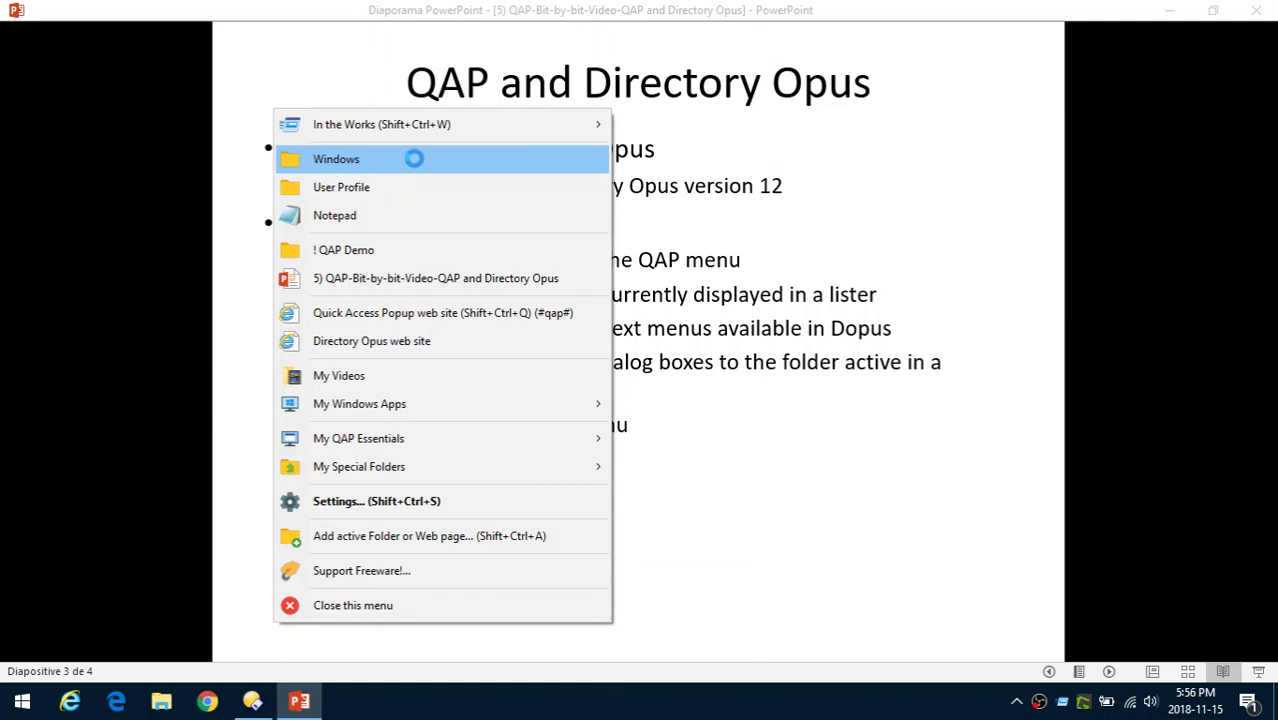
{"action": "left_click", "coordinate": [756, 712]}
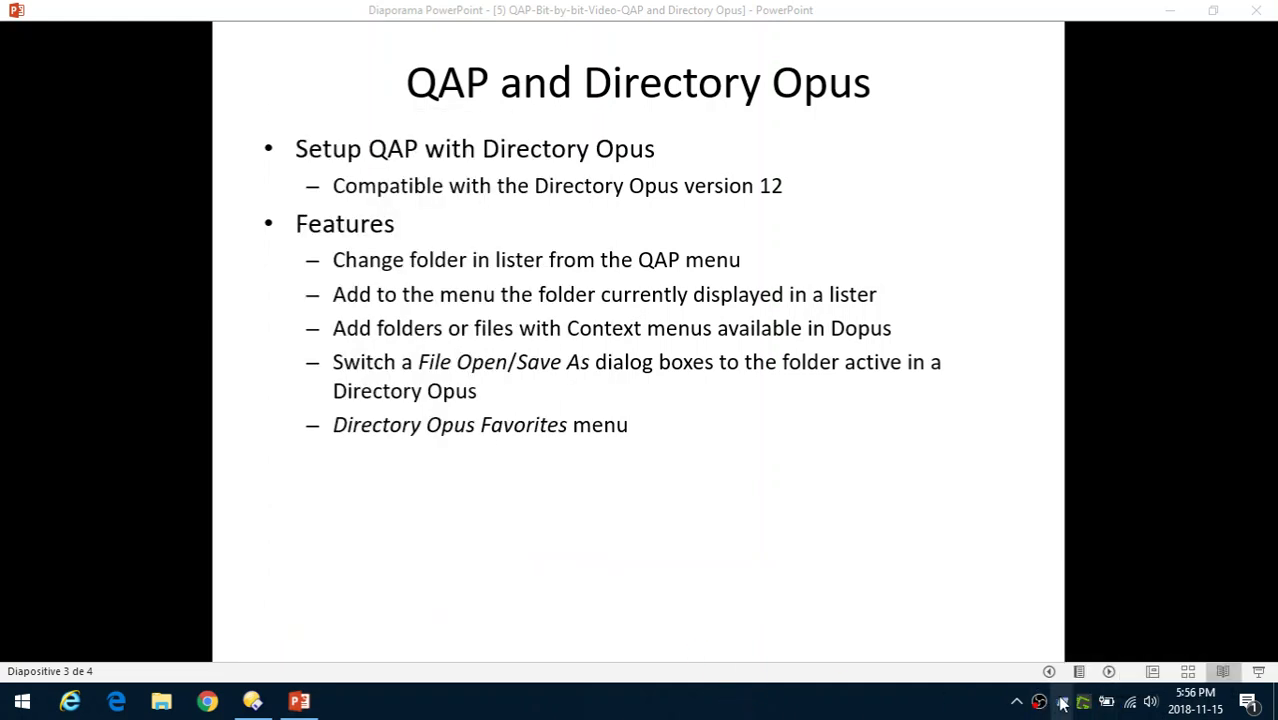
- Restart Quick Access Popup from its tray icon, accept Directory Opus integration, and open the favorites menu
{"action": "right_click", "coordinate": [1062, 703]}
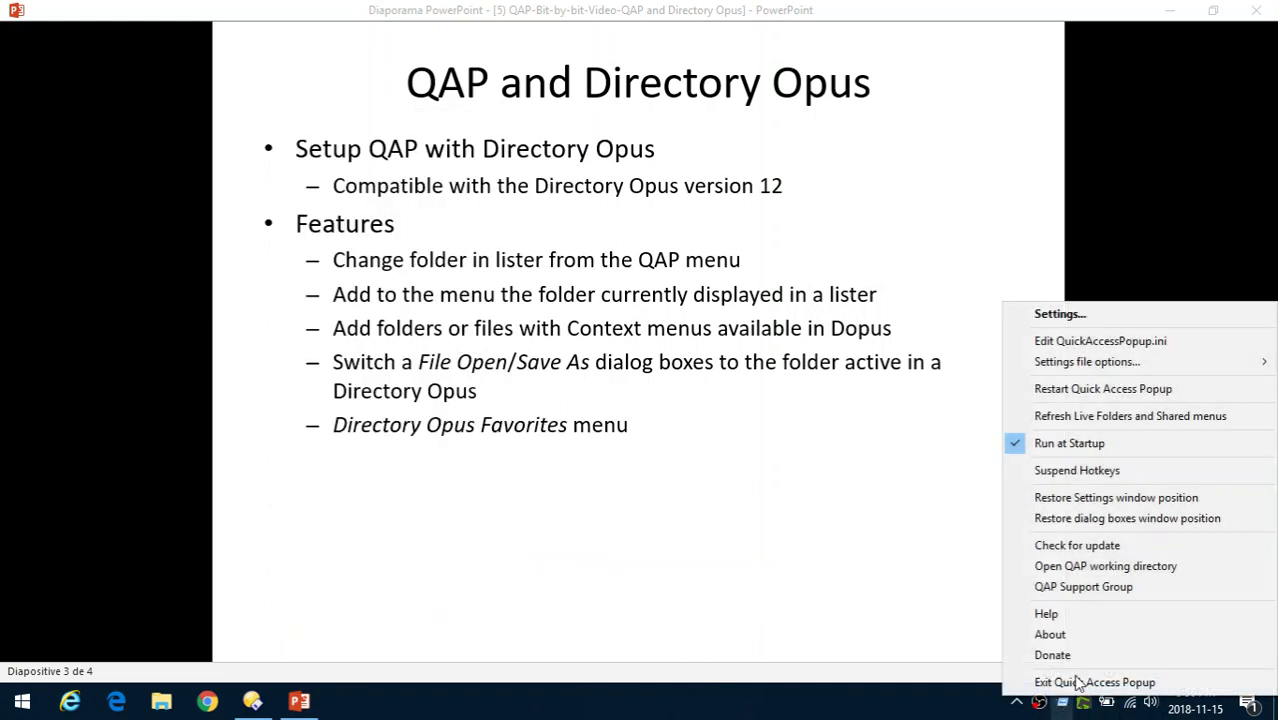
{"action": "left_click", "coordinate": [1073, 391]}
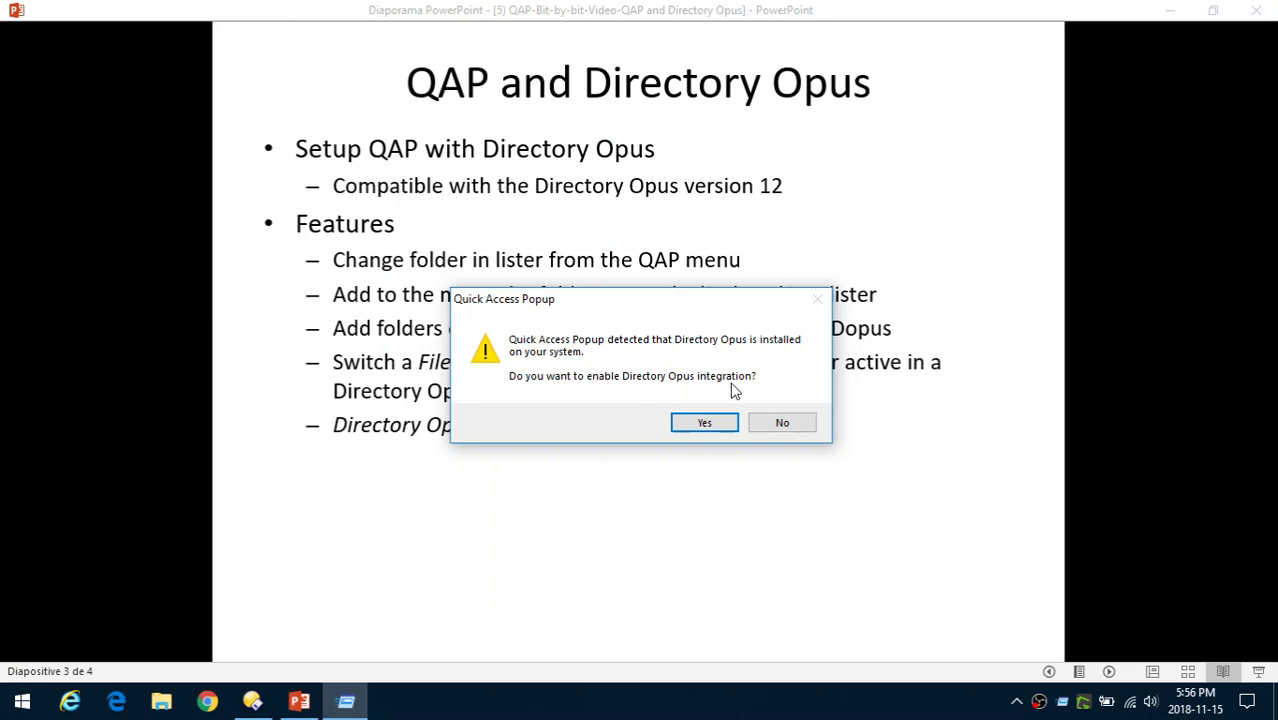
{"action": "left_click", "coordinate": [710, 425]}
{"action": "middle_click", "coordinate": [436, 204]}
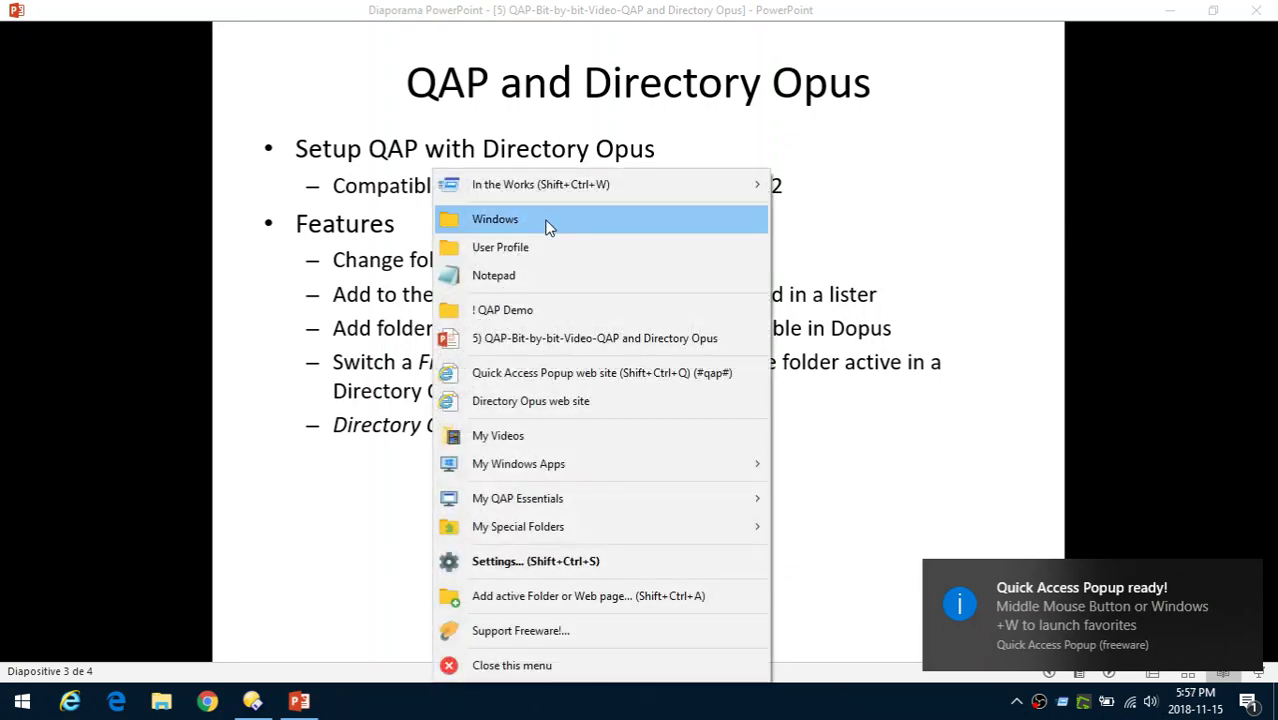
- Open the Windows favorite in Directory Opus, close its tab, and reopen the QAP menu
{"action": "left_click", "coordinate": [548, 224]}
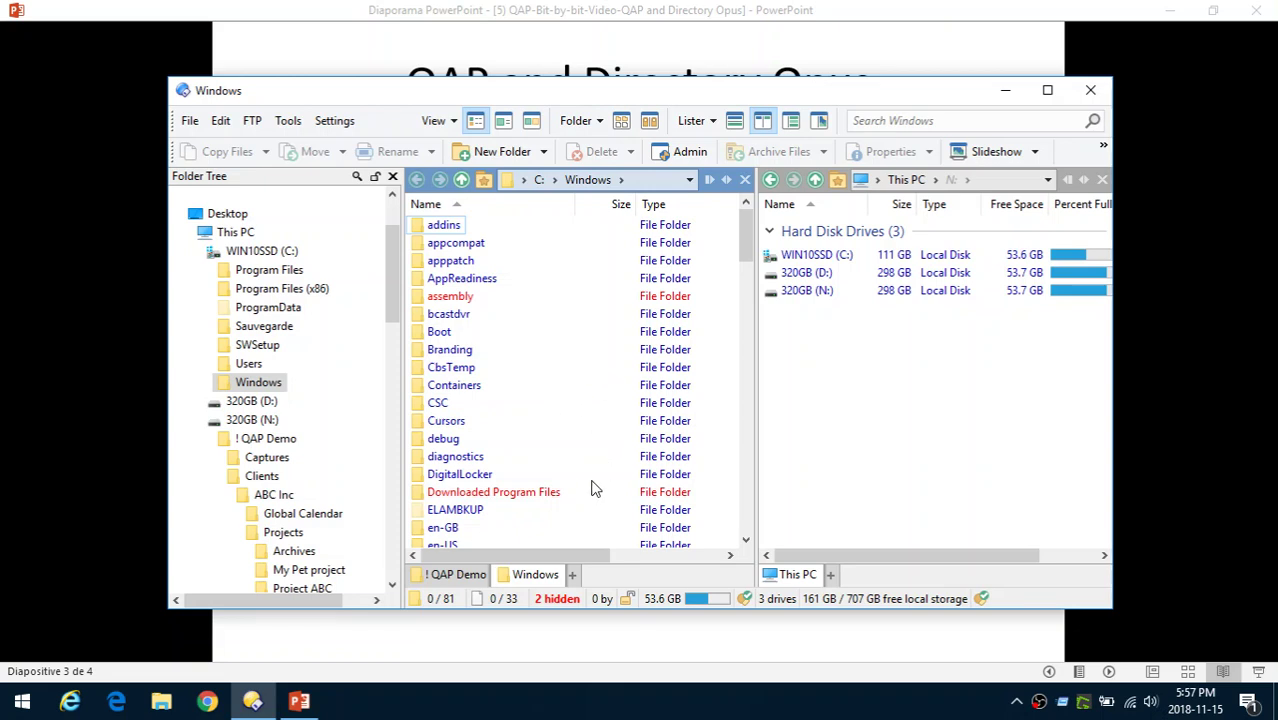
{"action": "middle_click", "coordinate": [538, 580]}
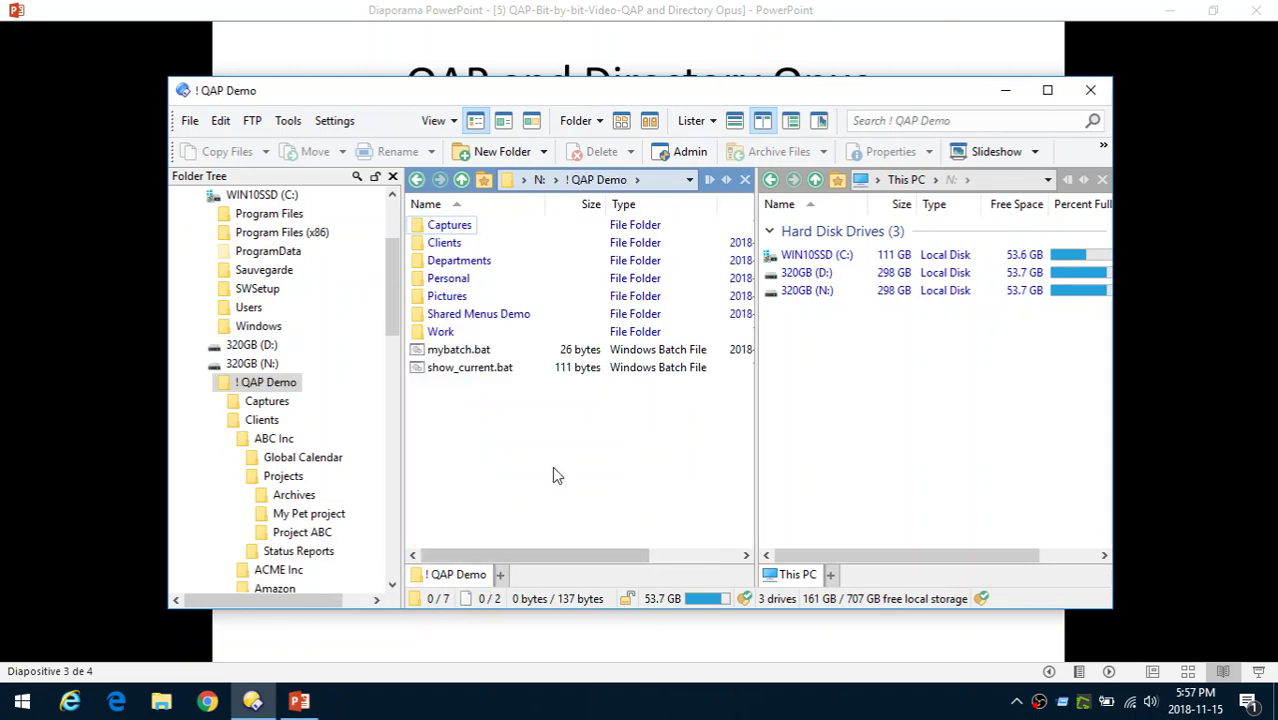
{"action": "middle_click", "coordinate": [545, 396]}
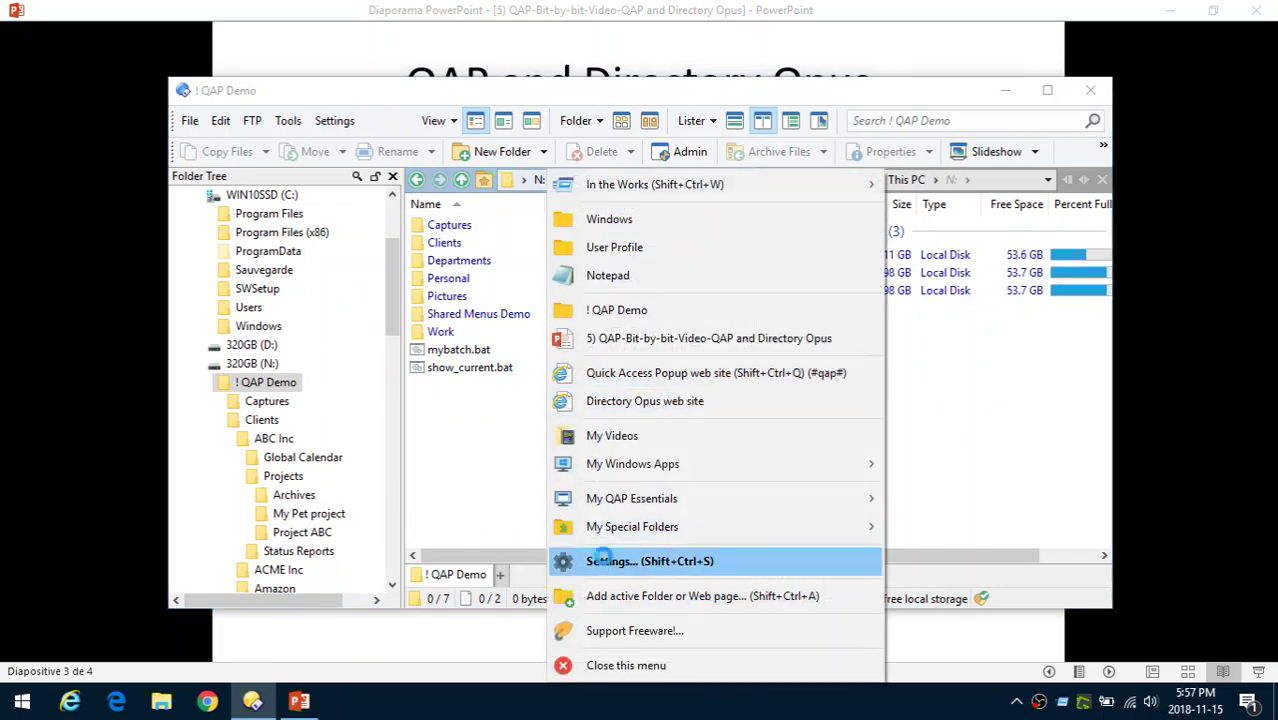
- Open QAP Settings, locate the Windows favorite via the menu, and open the General options
{"action": "left_click", "coordinate": [634, 561]}
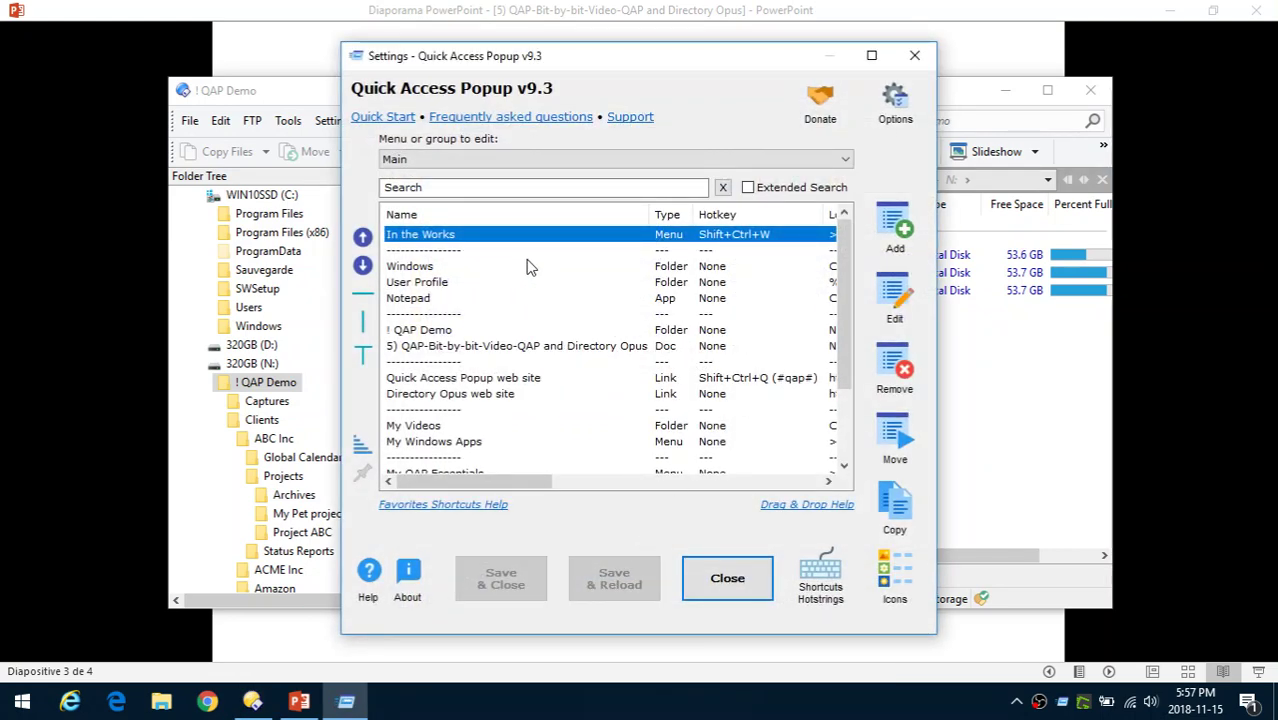
{"action": "middle_click", "coordinate": [659, 205]}
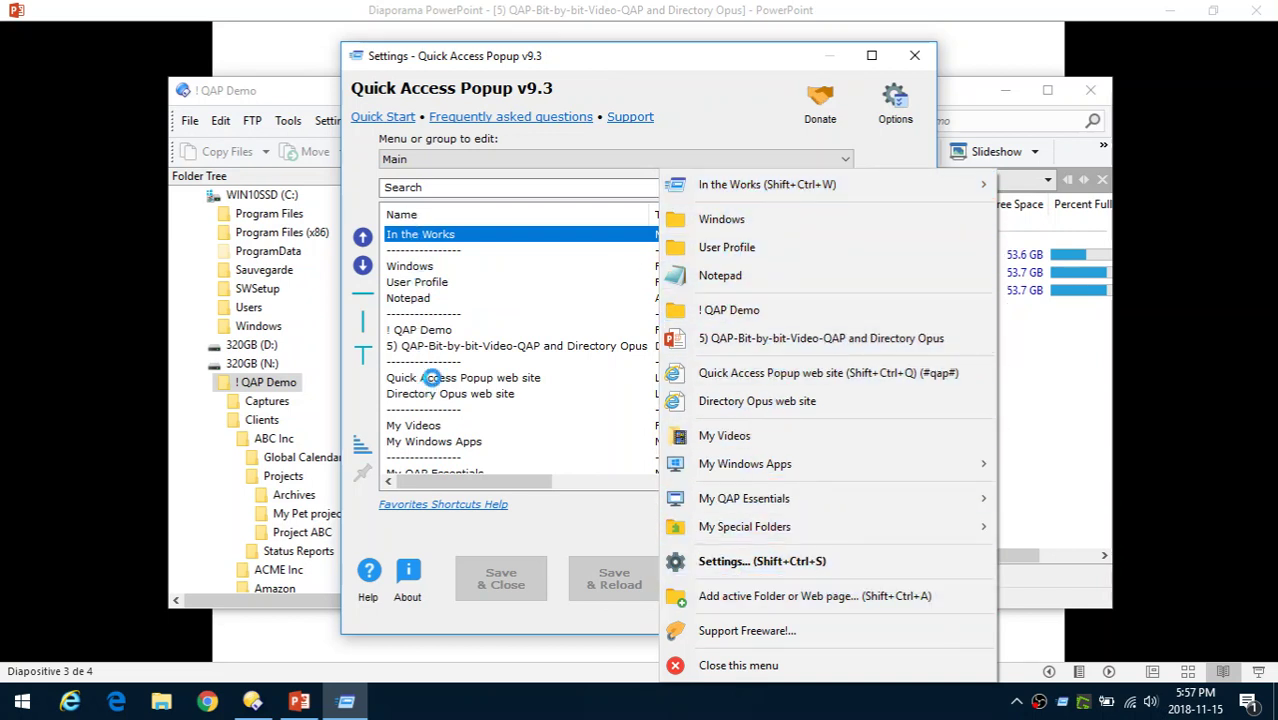
{"action": "left_click", "coordinate": [415, 266]}
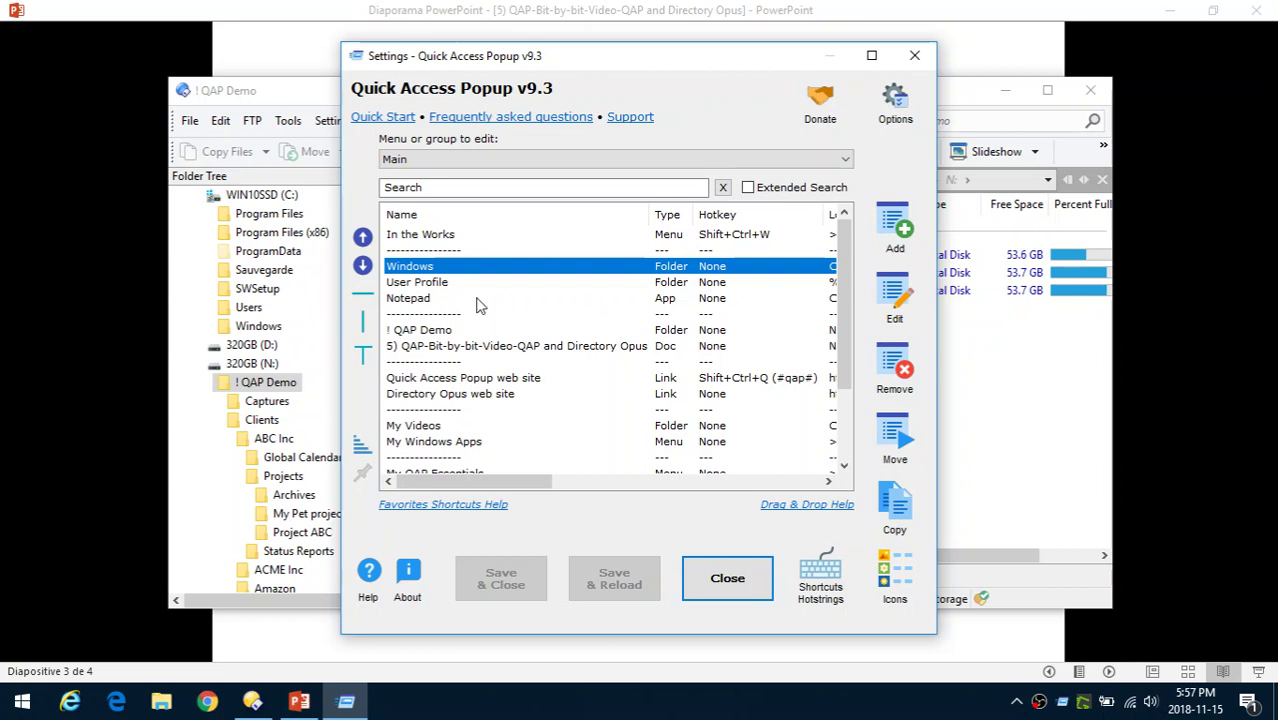
{"action": "left_click", "coordinate": [896, 100]}
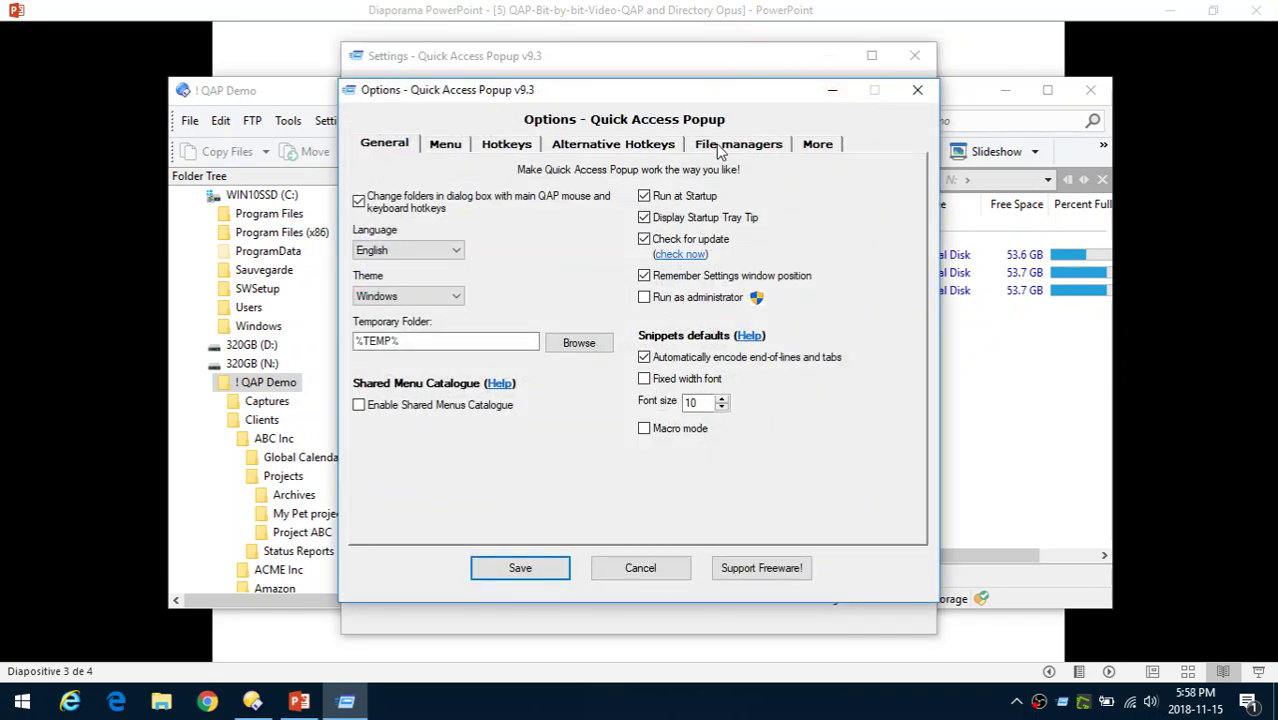
- On File managers, switch the preferred file manager to Windows Explorer and back to Directory Opus
{"action": "left_click", "coordinate": [718, 148]}
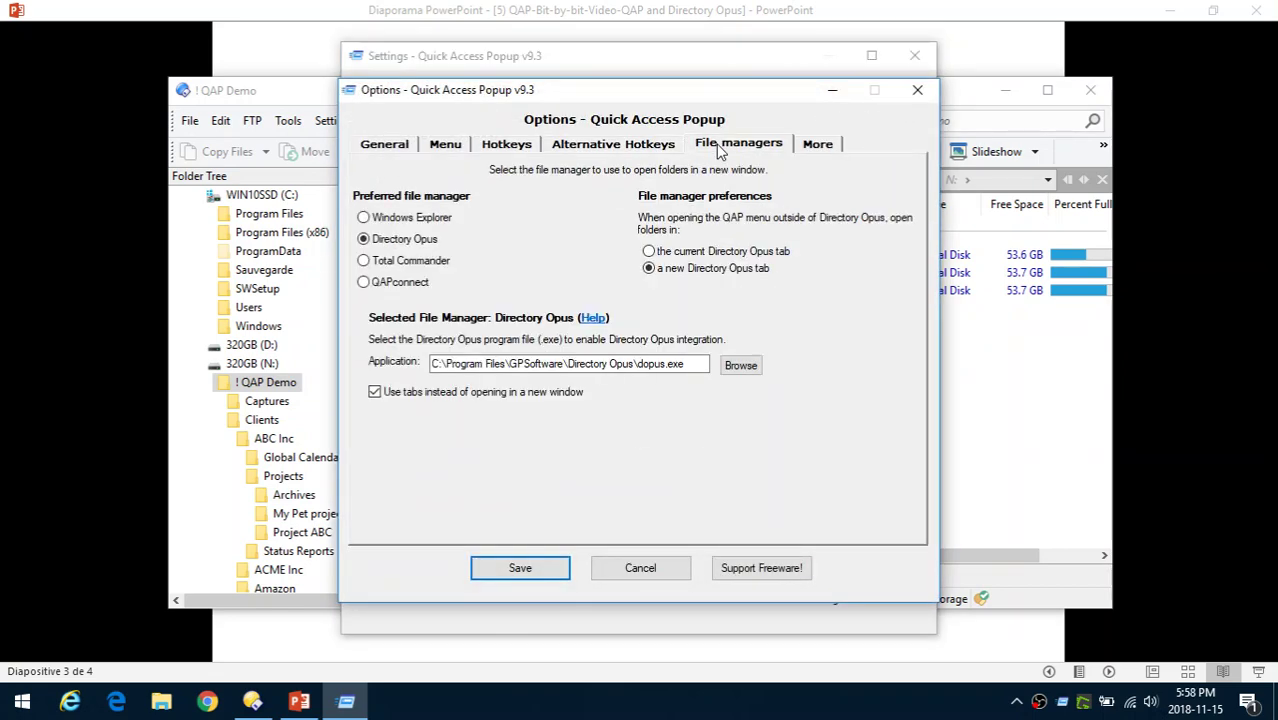
{"action": "left_click", "coordinate": [364, 218]}
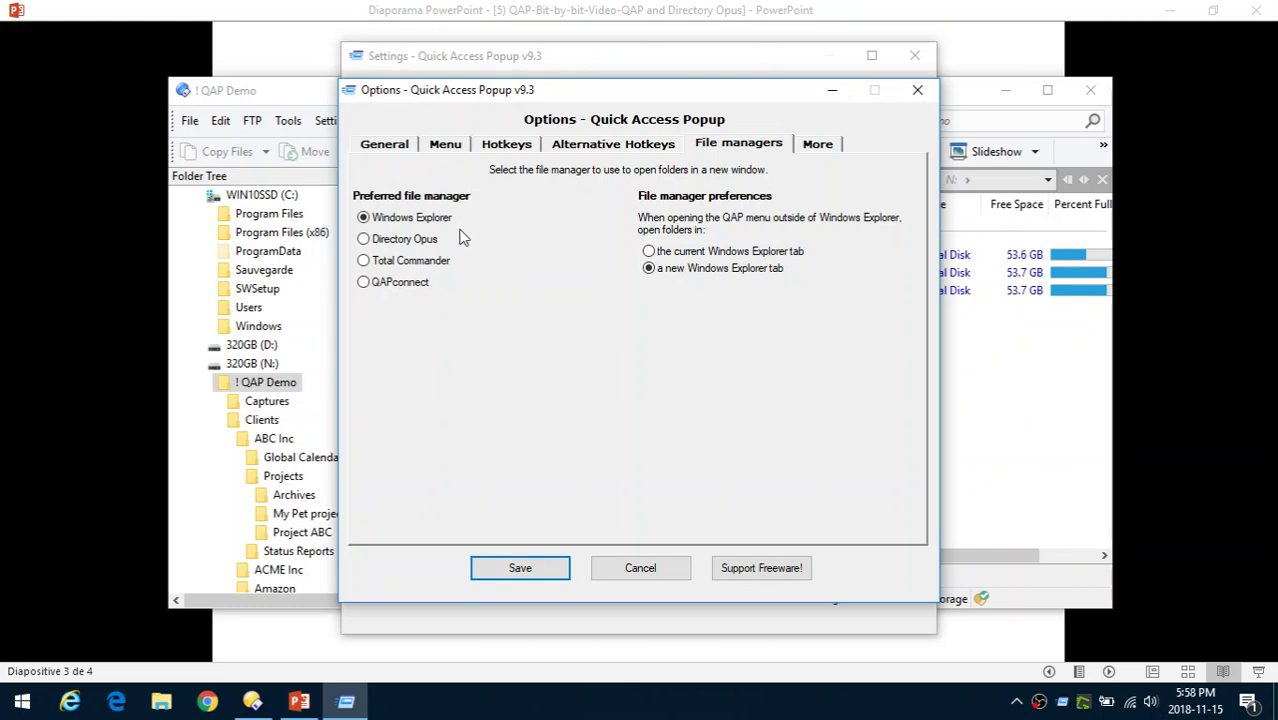
{"action": "left_click", "coordinate": [364, 240]}
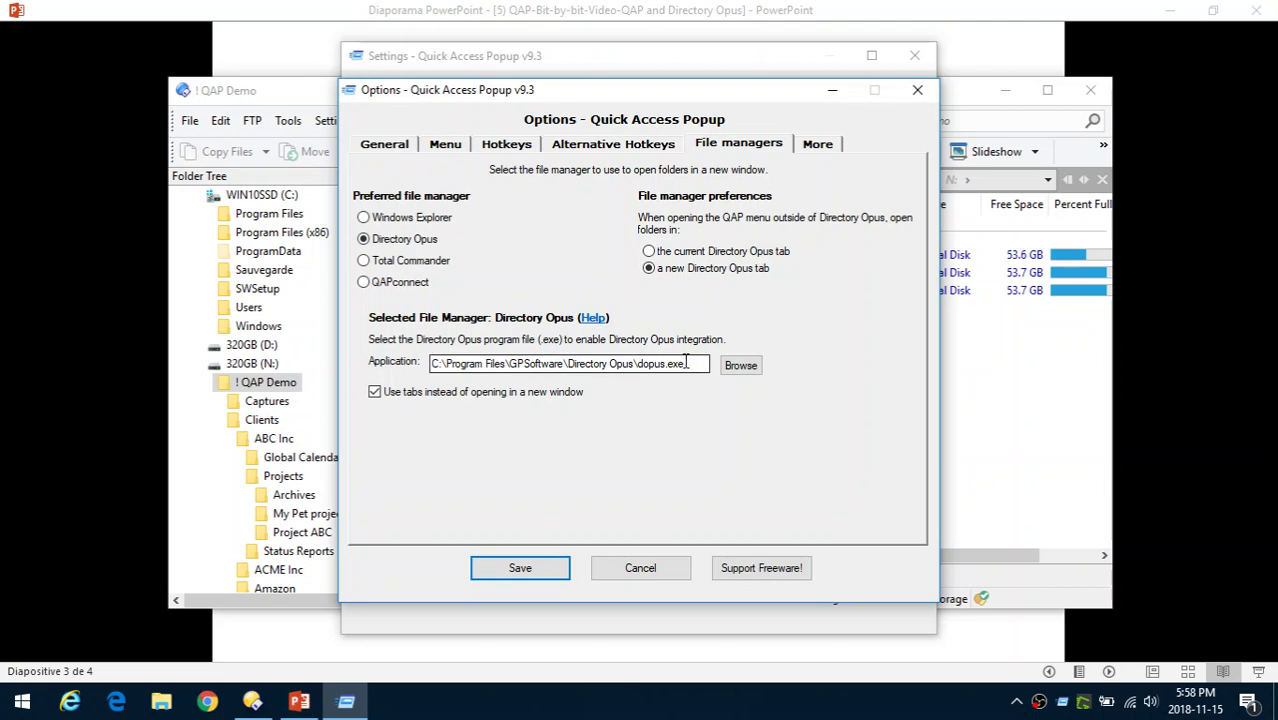
- Review the dopus.exe application path, cancel the Browse dialog, and close Options
{"action": "left_click_drag", "start_coordinate": [689, 363], "coordinate": [435, 358]}
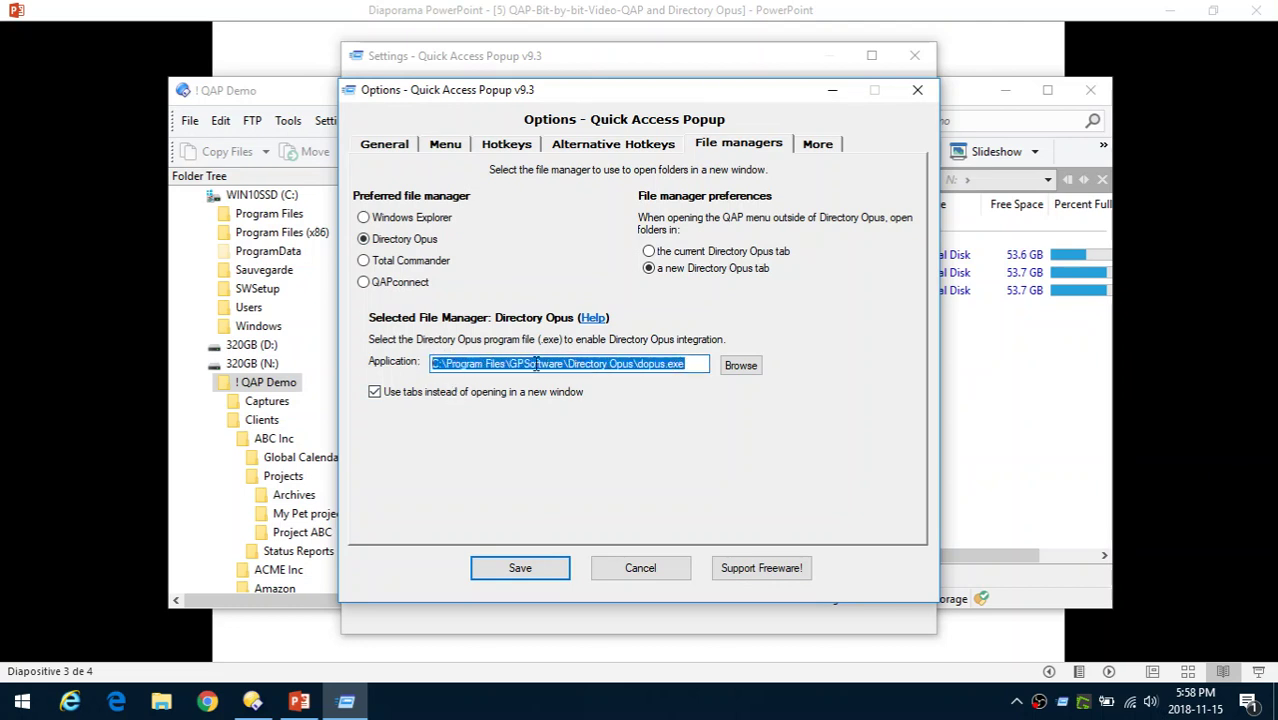
{"action": "left_click", "coordinate": [689, 364]}
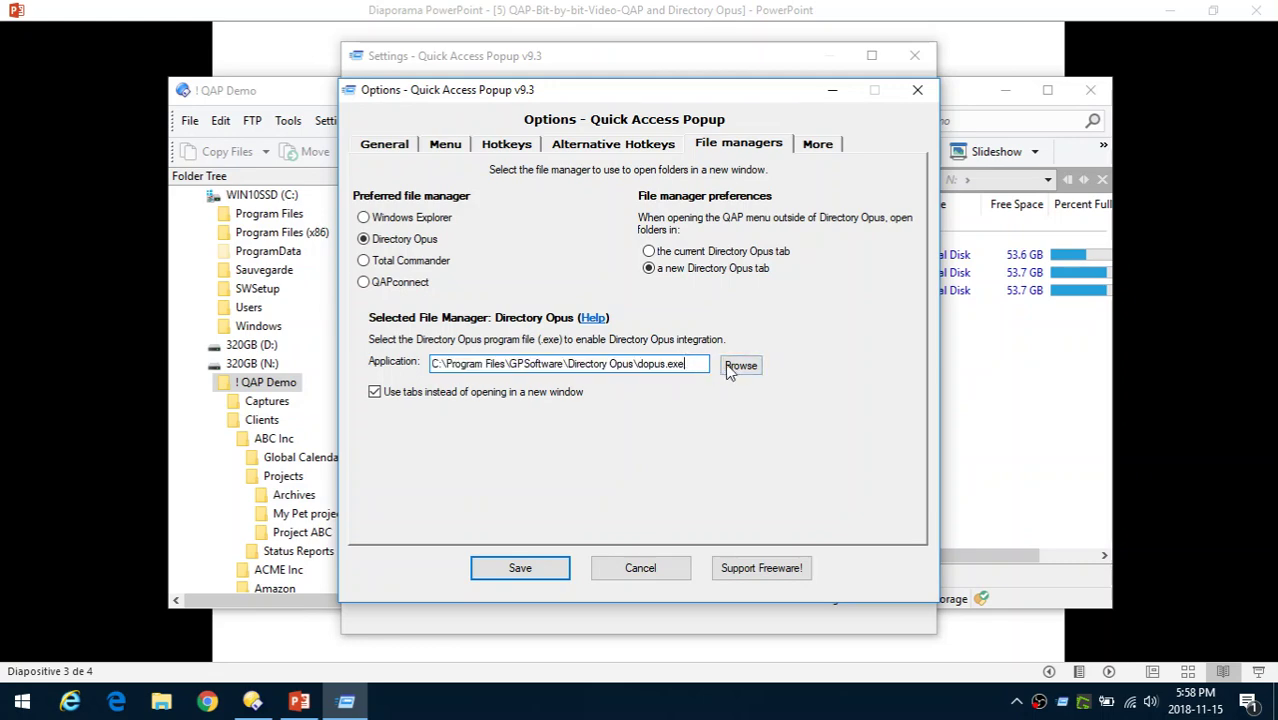
{"action": "left_click", "coordinate": [737, 365]}
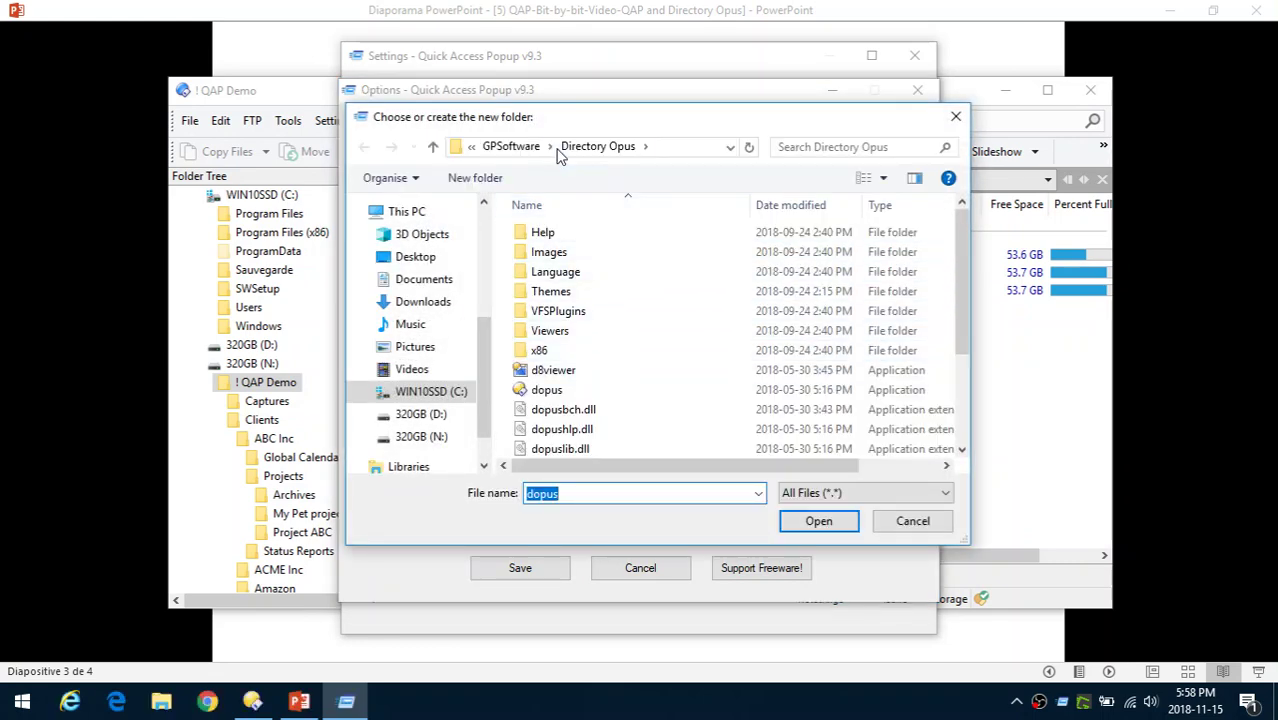
{"action": "left_click", "coordinate": [910, 521]}
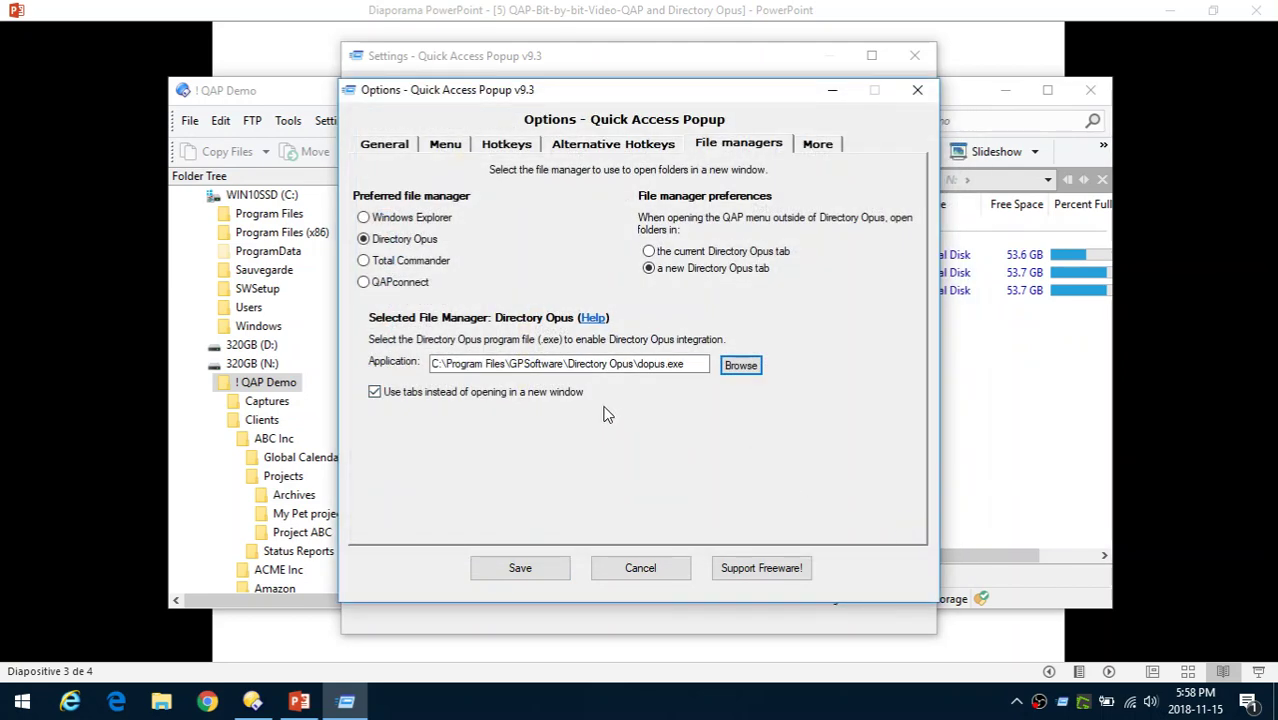
{"action": "left_click", "coordinate": [916, 91]}
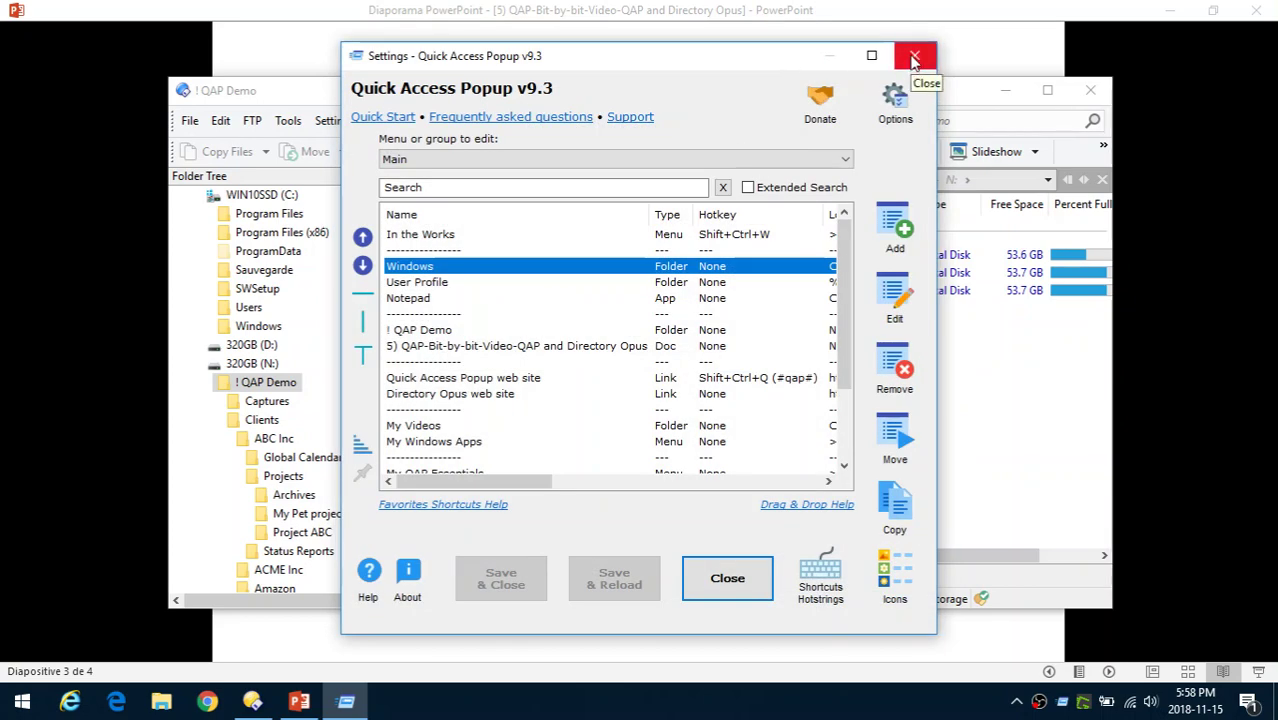
- Close Settings and open the User Profile favorite in Directory Opus from the slide
{"action": "left_click", "coordinate": [913, 60]}
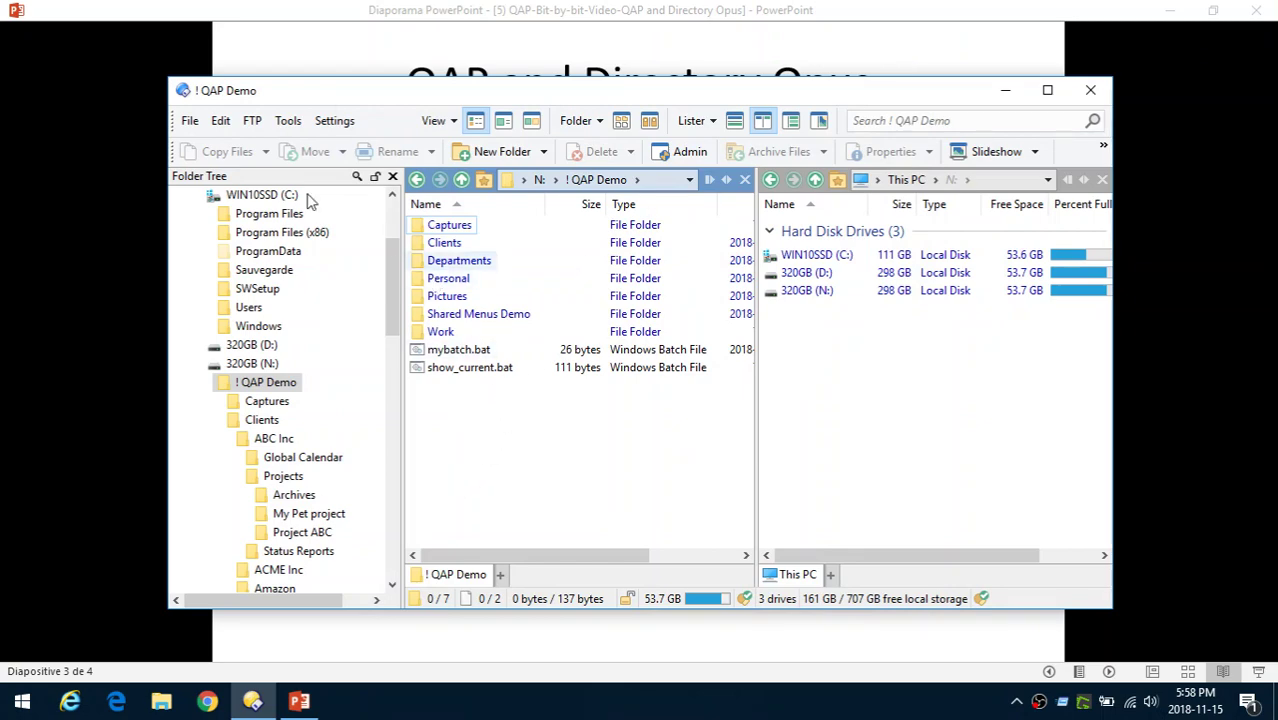
{"action": "left_click", "coordinate": [186, 8]}
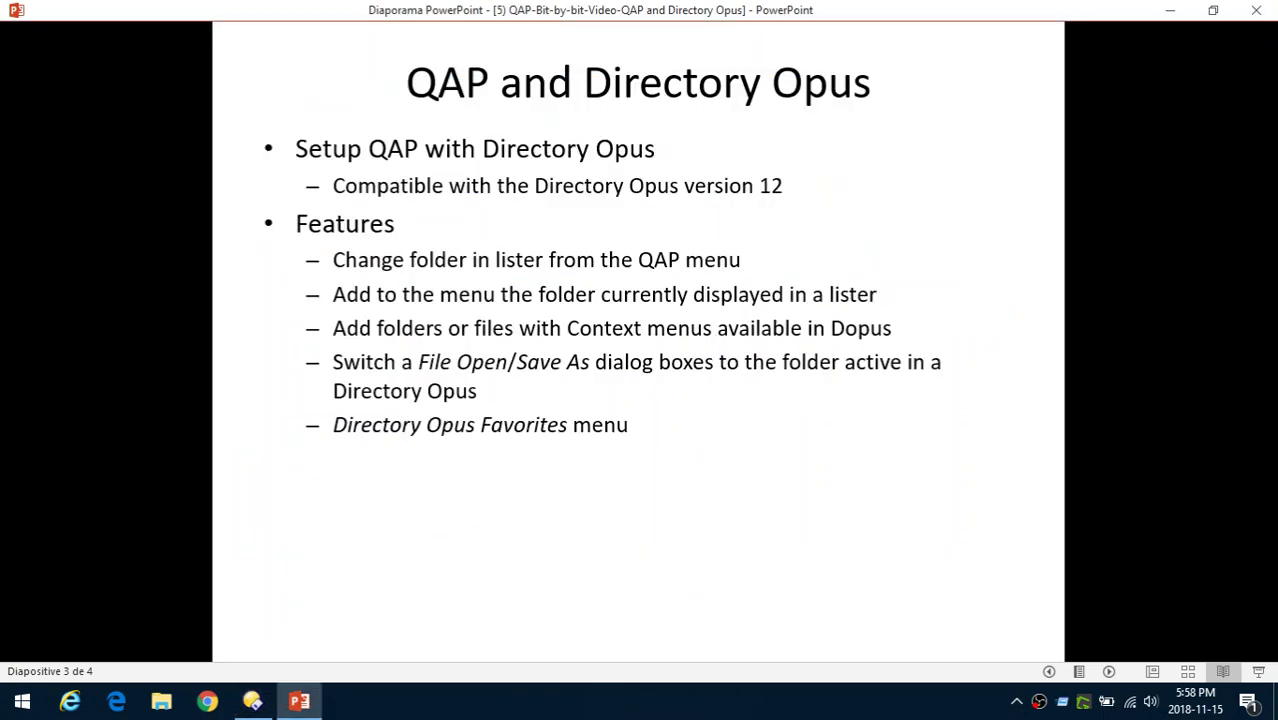
{"action": "middle_click", "coordinate": [133, 110]}
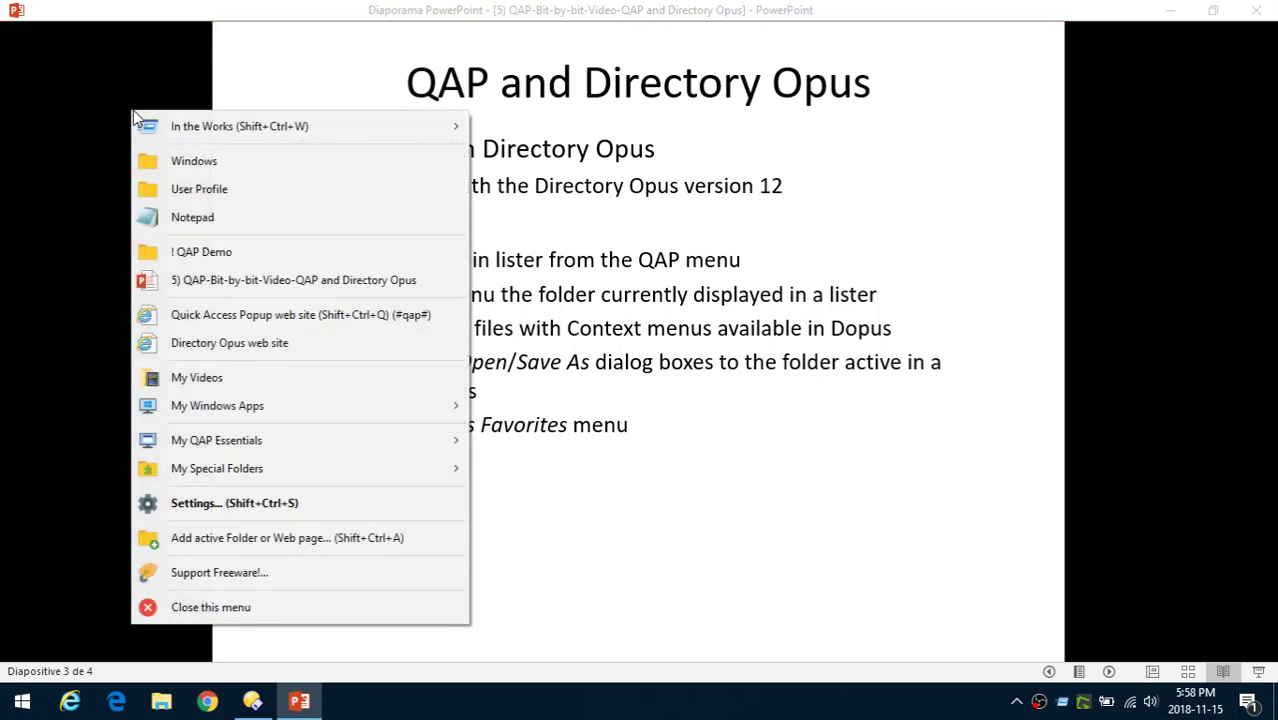
{"action": "left_click", "coordinate": [193, 192]}
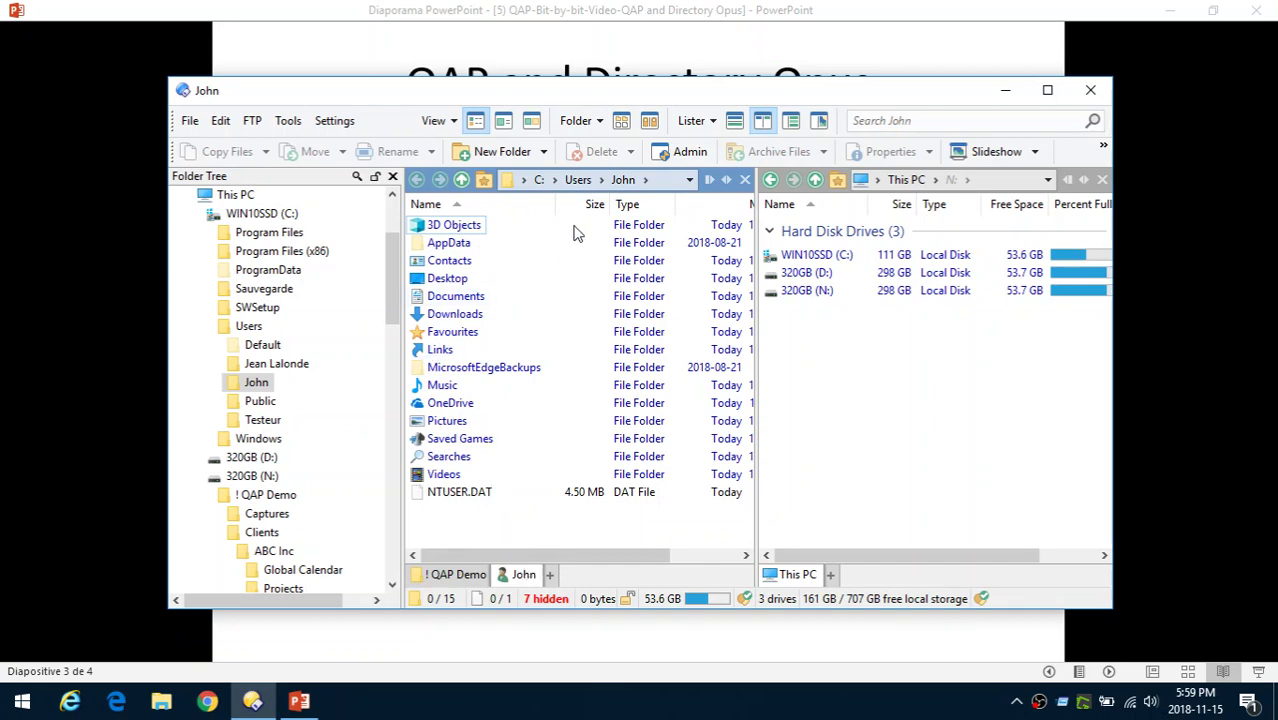
- Show the Windows folder, then the ! QAP Demo folder, in the Opus lister via QAP
{"action": "middle_click", "coordinate": [507, 322]}
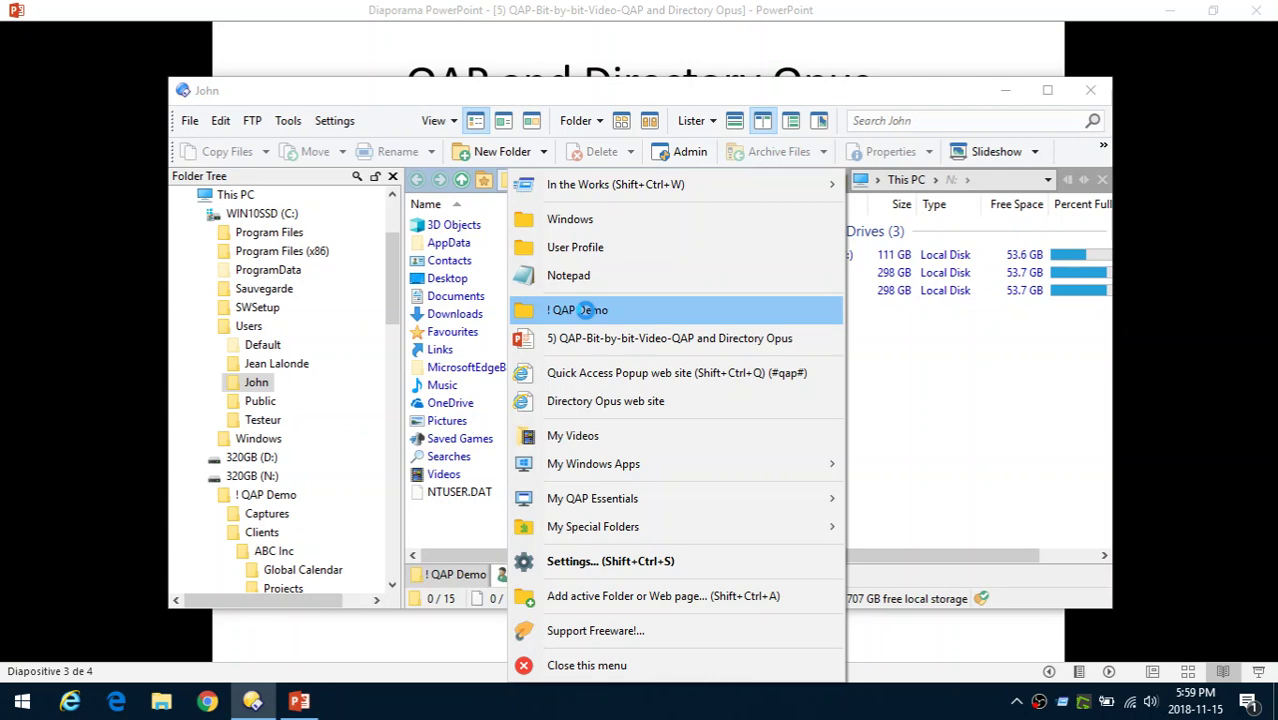
{"action": "left_click", "coordinate": [568, 221]}
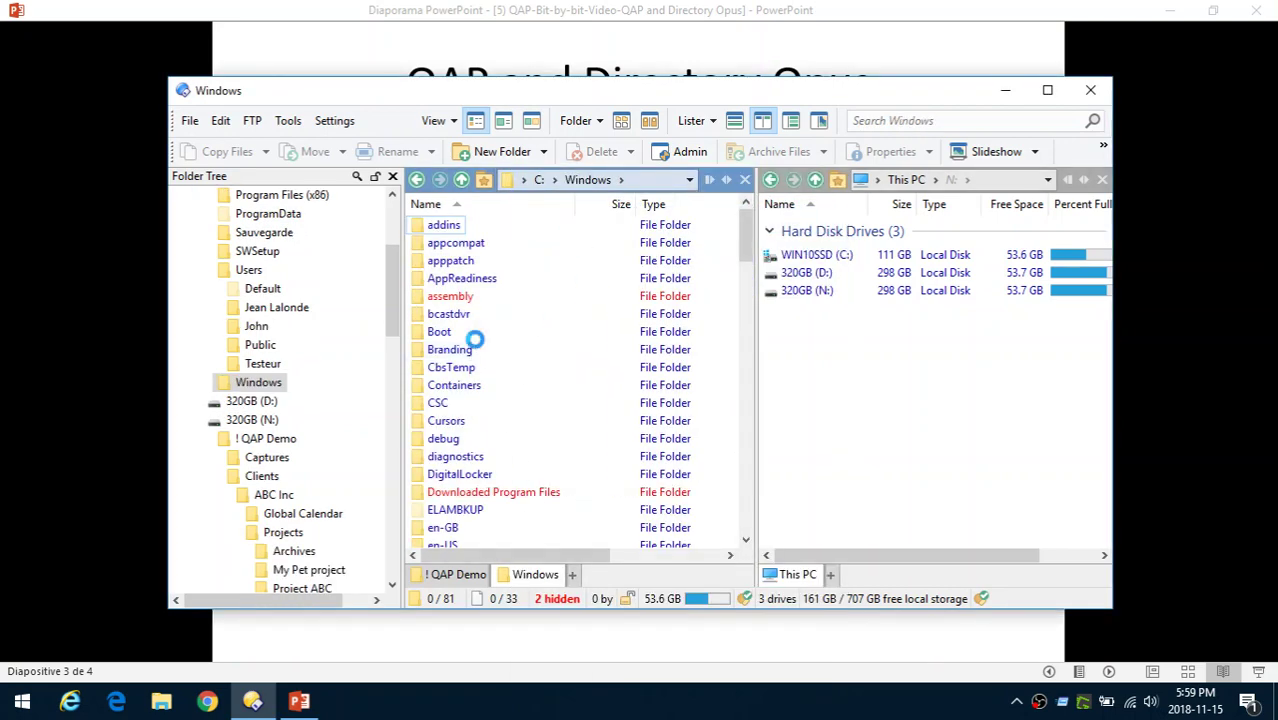
{"action": "middle_click", "coordinate": [475, 340]}
{"action": "left_click", "coordinate": [525, 315]}
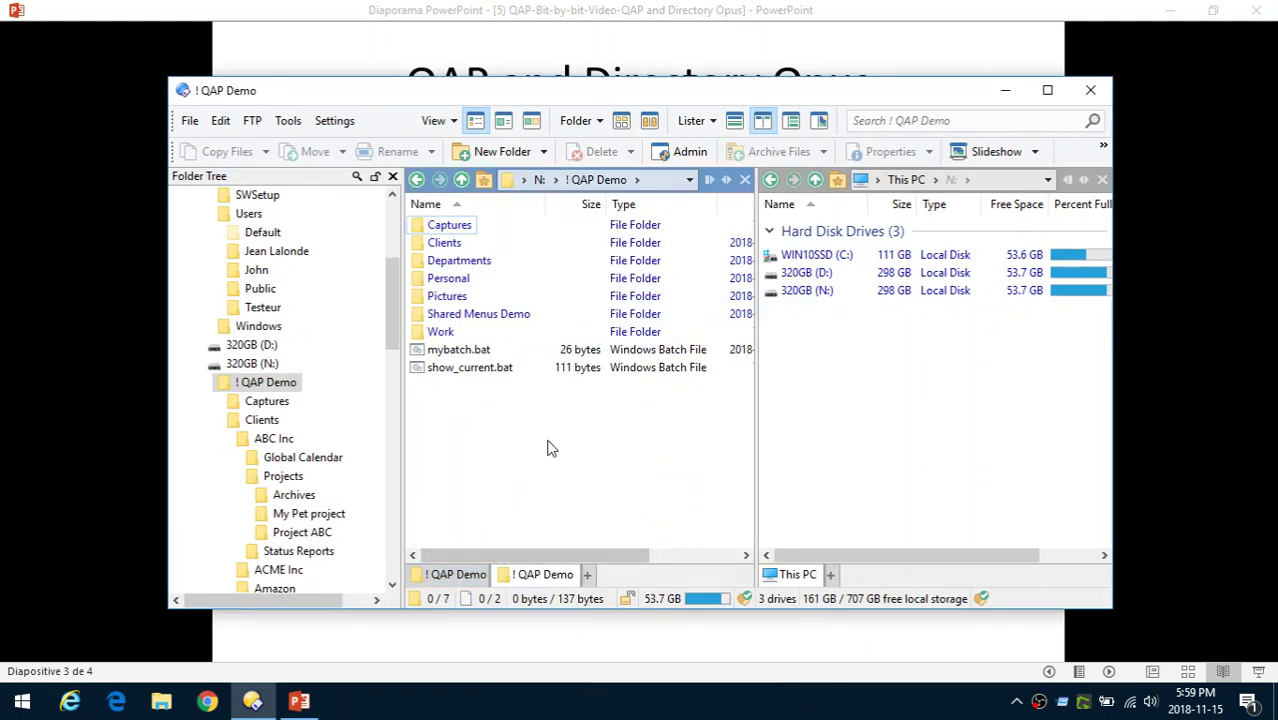
- Set the left pane to C:\Windows and the right pane to ! QAP Demo, then minimize Opus
{"action": "middle_click", "coordinate": [563, 326]}
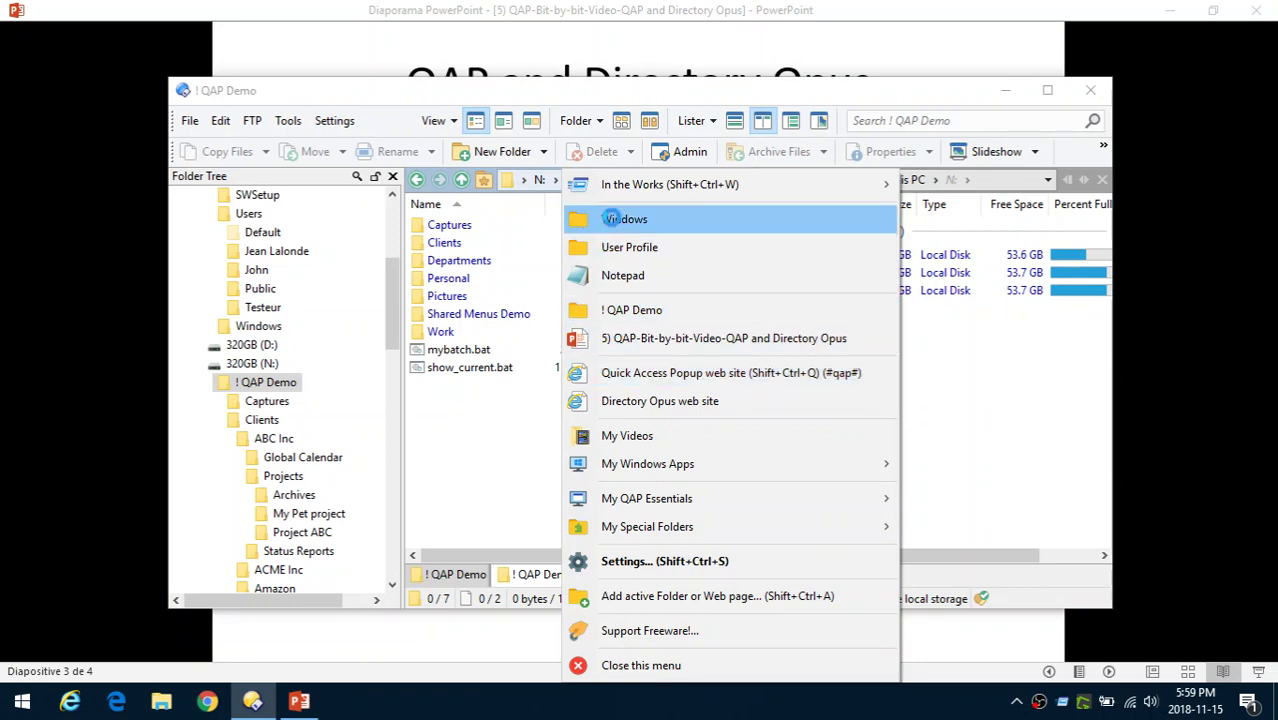
{"action": "left_click", "coordinate": [612, 219]}
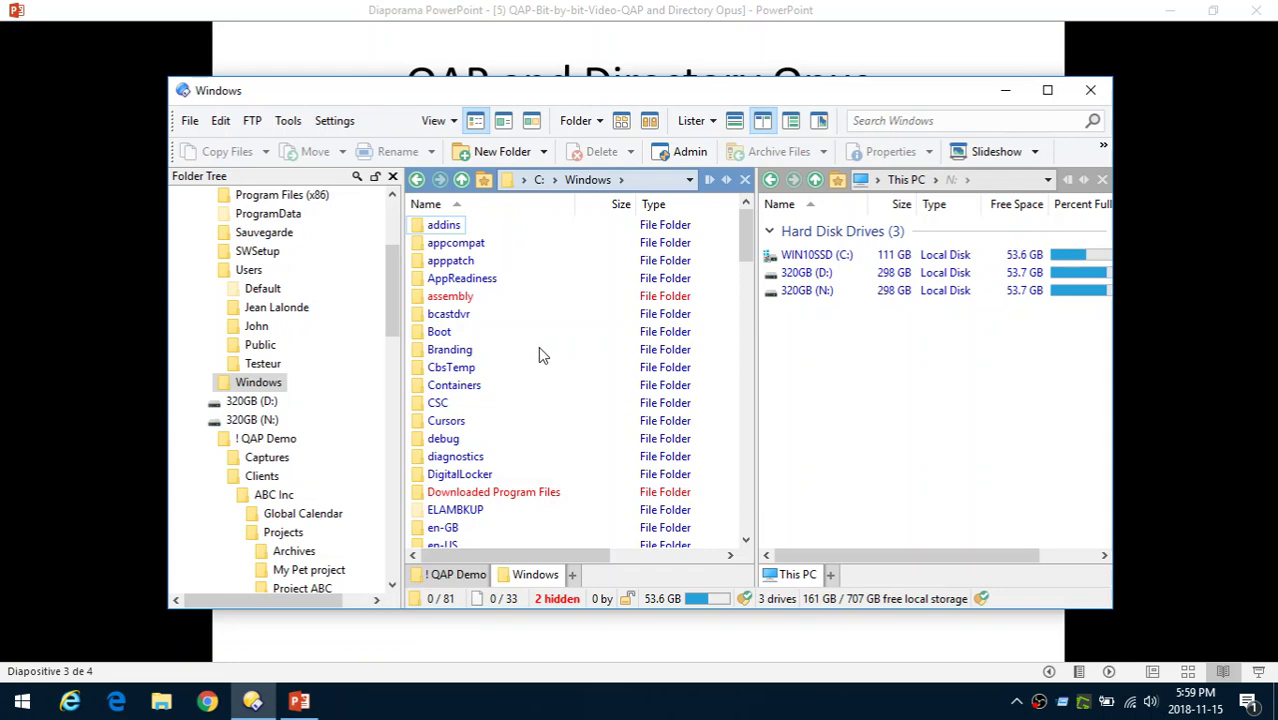
{"action": "left_click", "coordinate": [835, 368]}
{"action": "middle_click", "coordinate": [833, 364]}
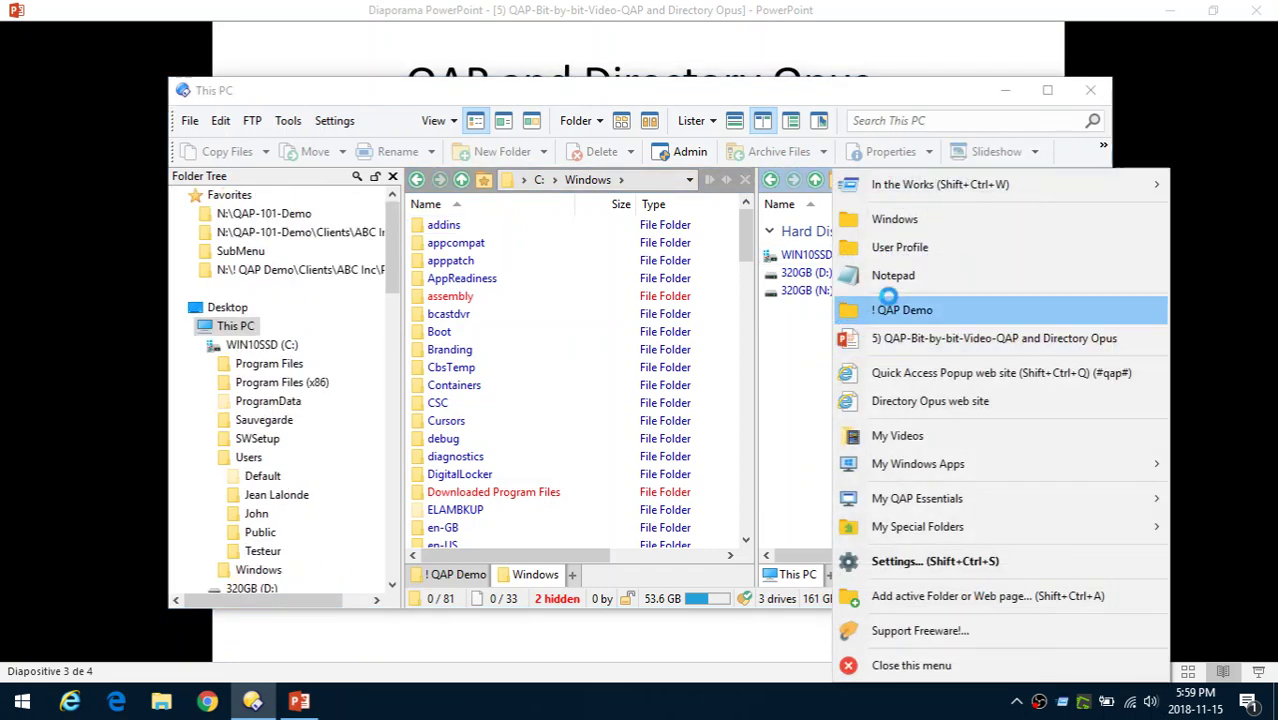
{"action": "left_click", "coordinate": [916, 310]}
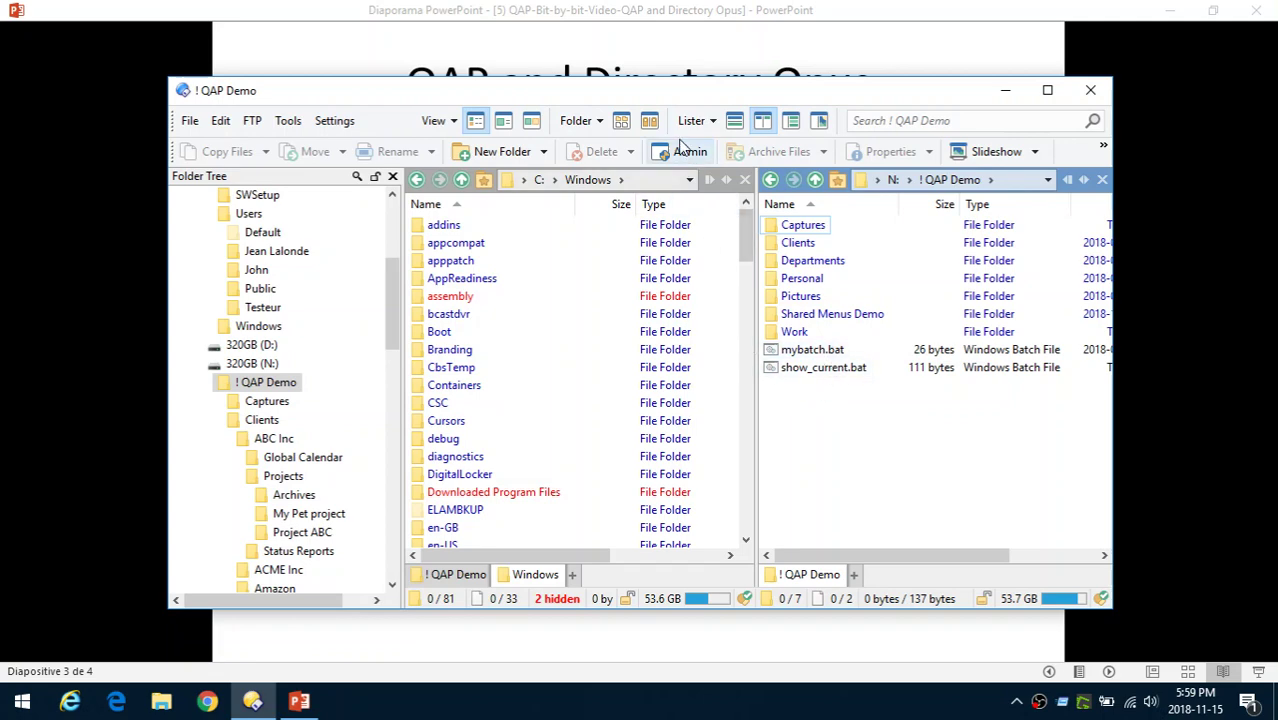
{"action": "left_click", "coordinate": [1005, 95]}
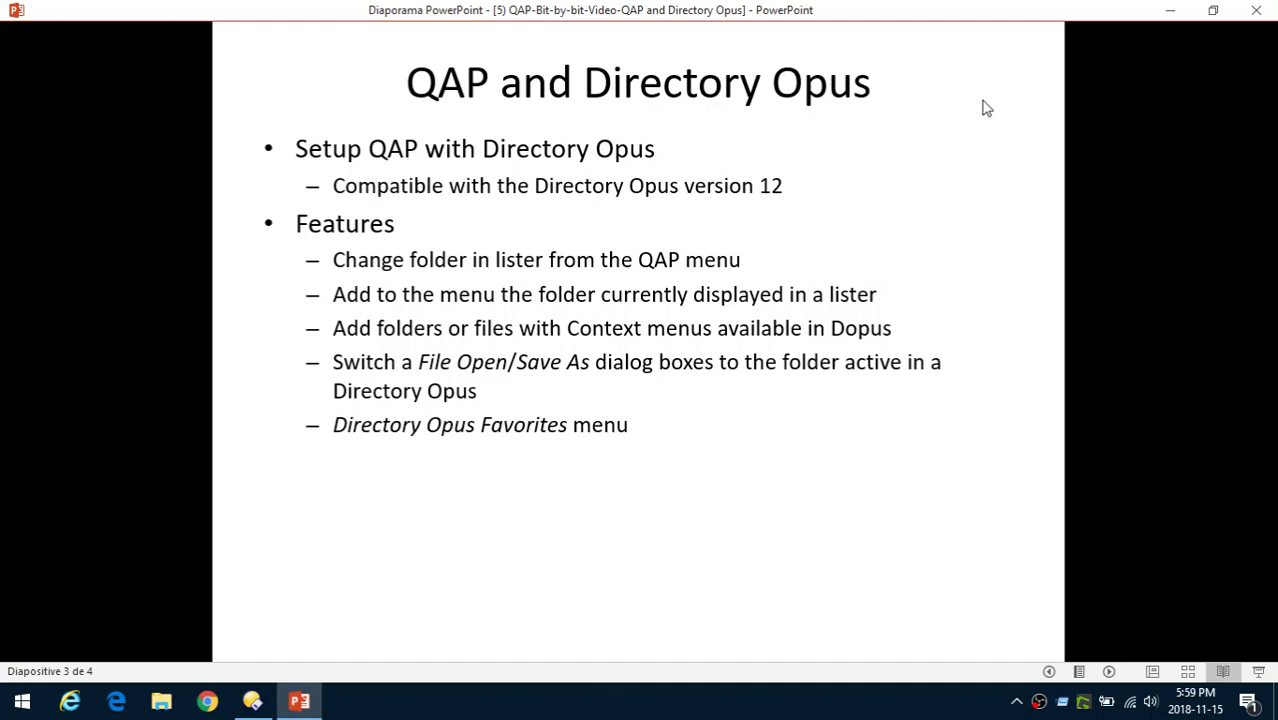
- Minimize PowerPoint and open Quick Access Popup Settings from the menu
{"action": "left_click", "coordinate": [1170, 10]}
{"action": "middle_click", "coordinate": [416, 89]}
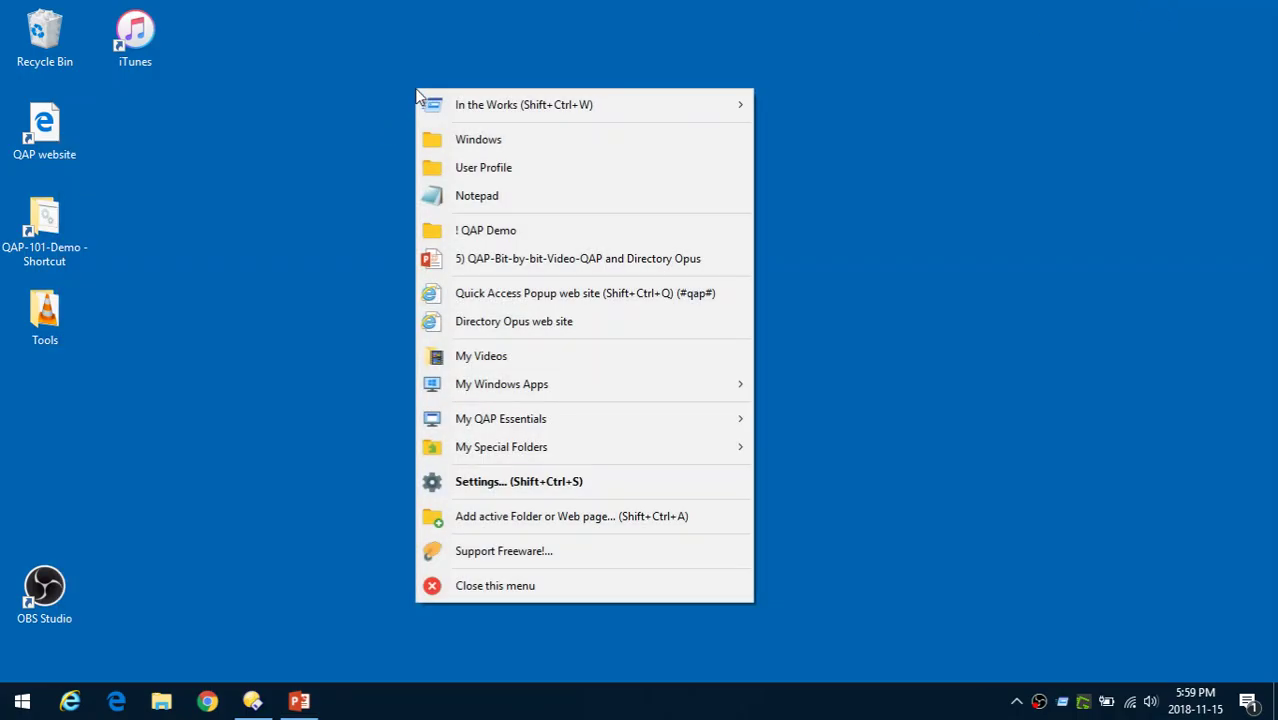
{"action": "left_click", "coordinate": [512, 481]}
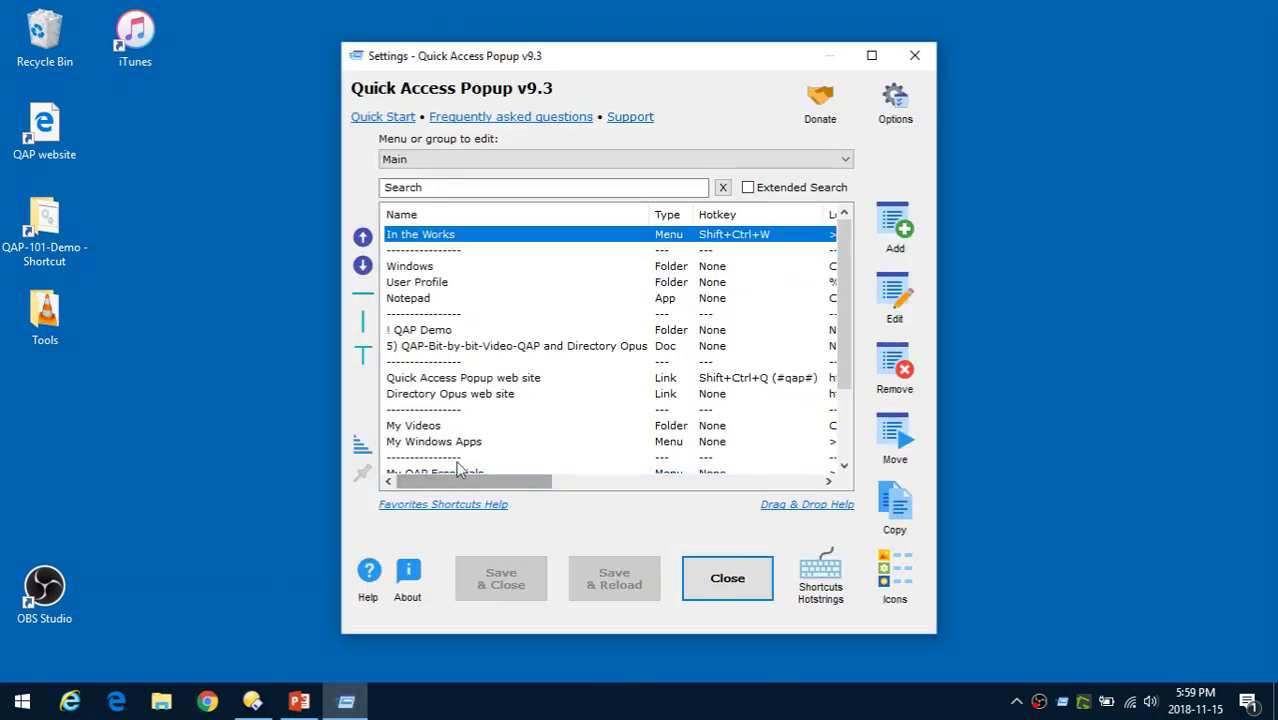
- Start a Folder favorite, then cancel the browse and the Add Favorite dialog and close Settings
{"action": "left_click", "coordinate": [893, 228]}
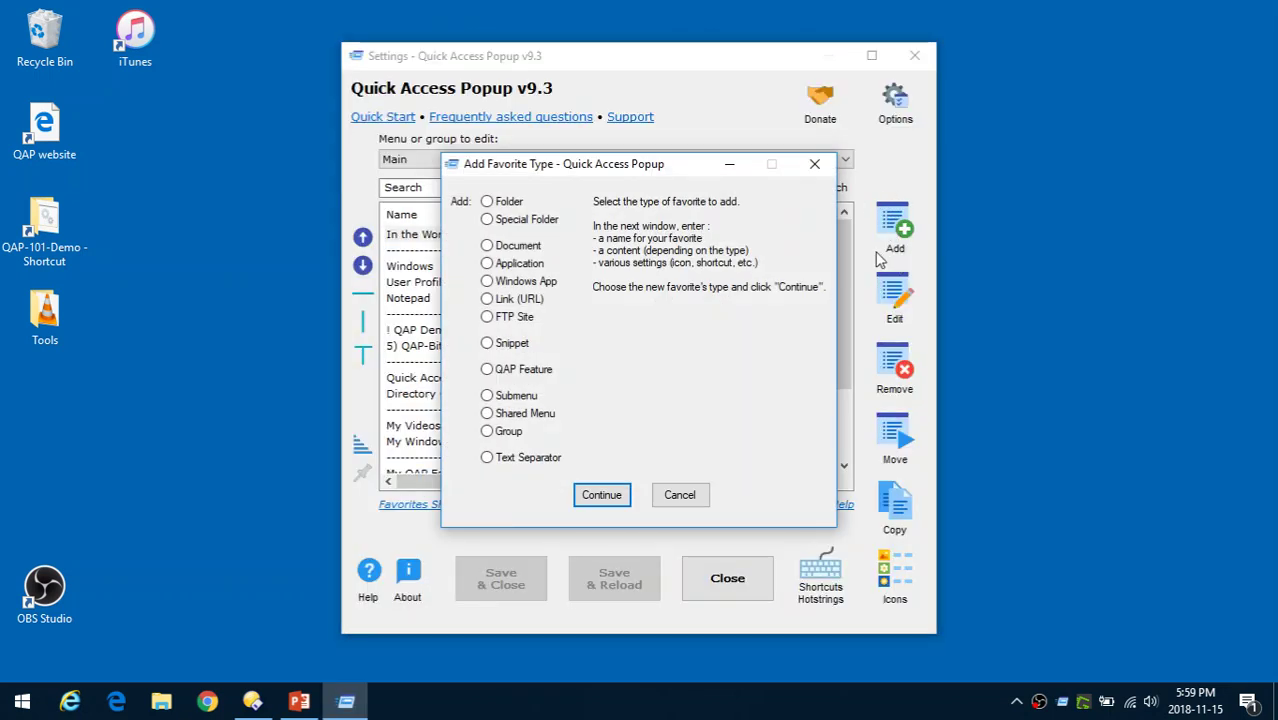
{"action": "left_click", "coordinate": [488, 203]}
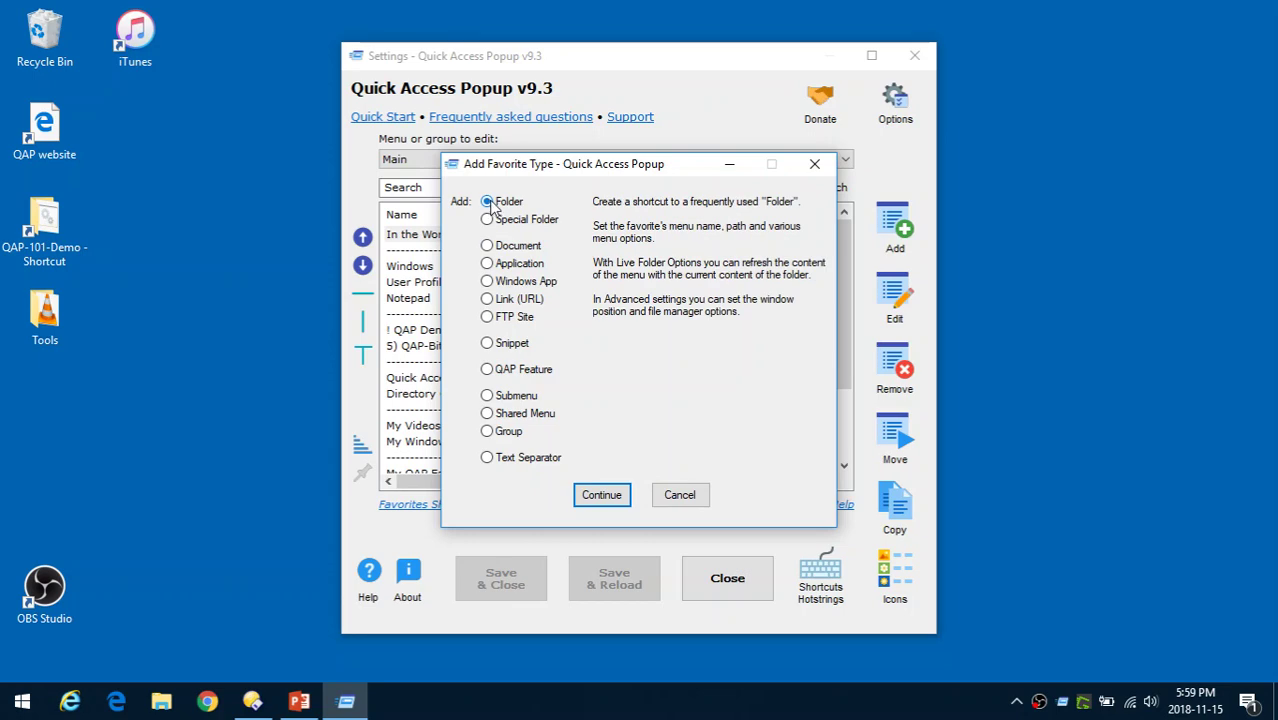
{"action": "left_click", "coordinate": [598, 494]}
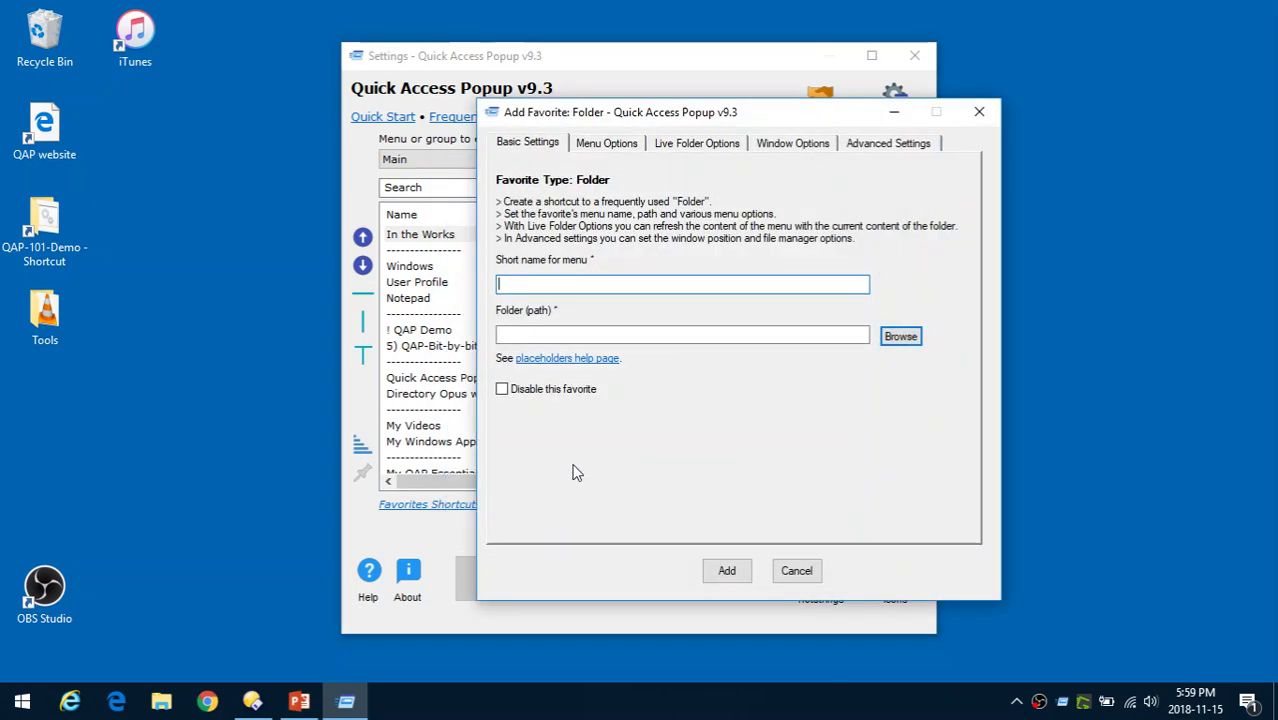
{"action": "left_click", "coordinate": [900, 336]}
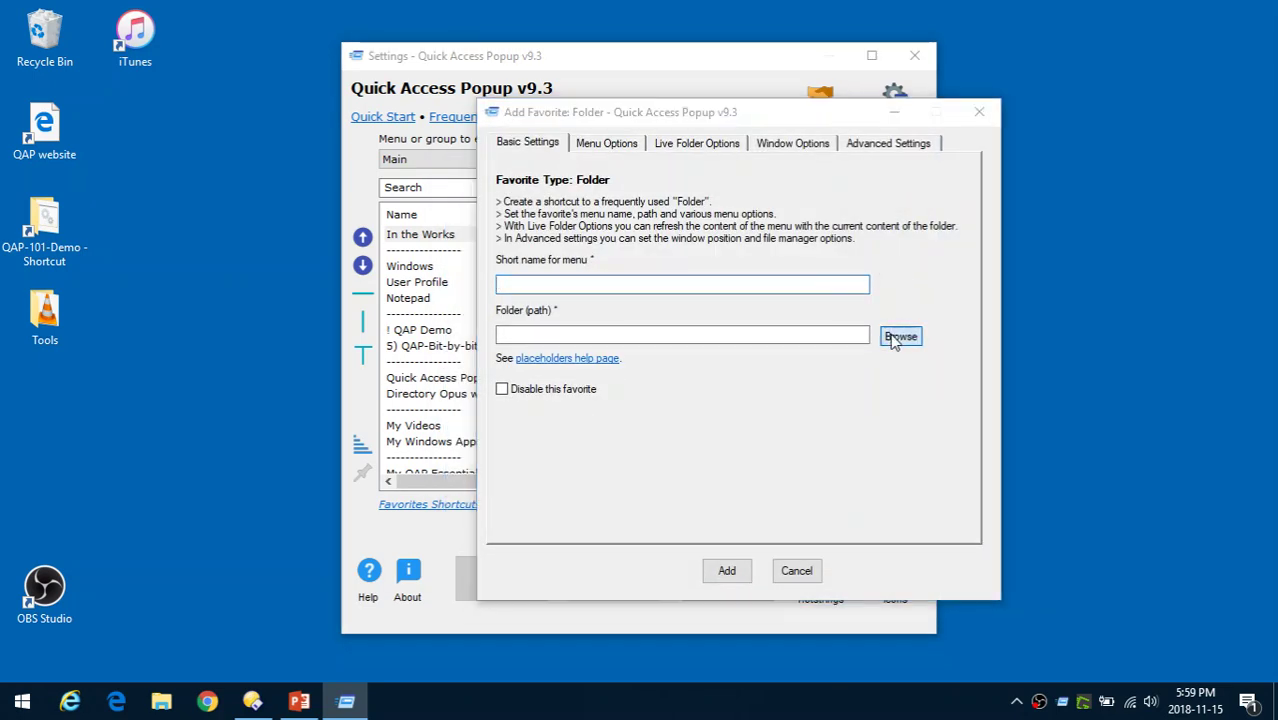
{"action": "left_click", "coordinate": [737, 465]}
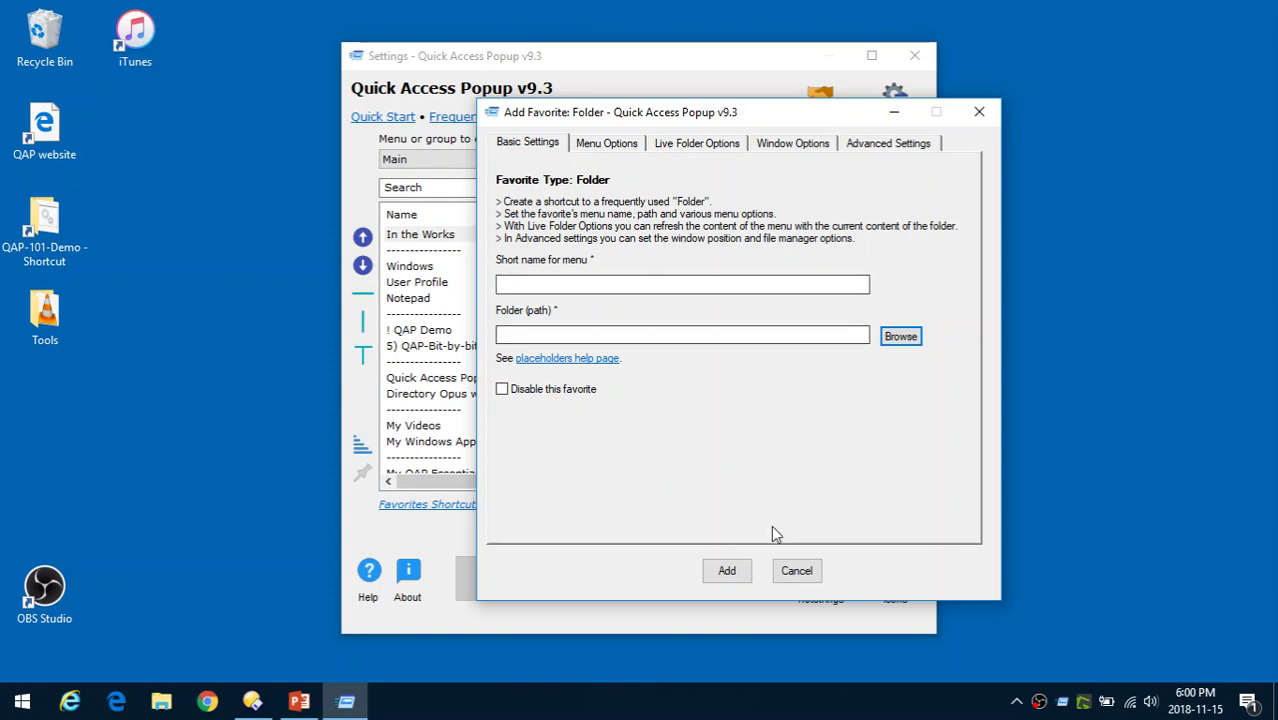
{"action": "left_click", "coordinate": [797, 570]}
{"action": "left_click", "coordinate": [755, 570]}
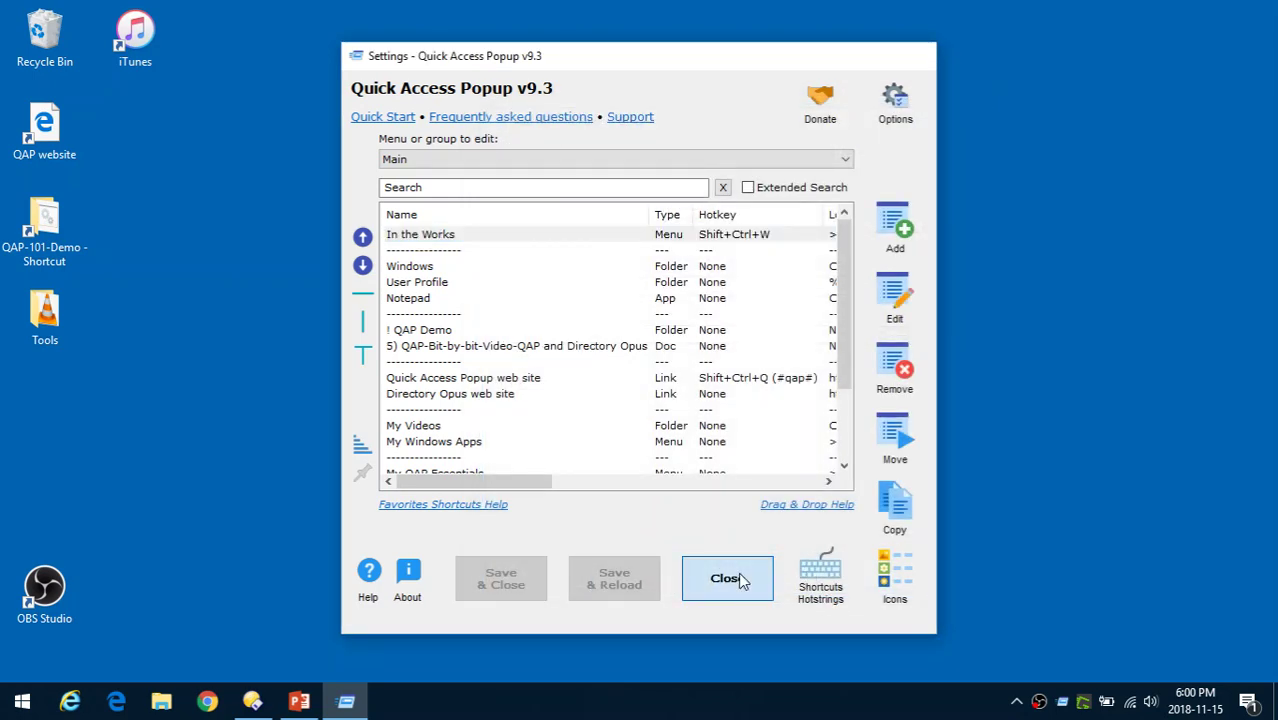
- Restore Opus, navigate the left pane to ! QAP Demo\Clients\ABC Inc, and open the QAP menu
{"action": "left_click", "coordinate": [252, 702]}
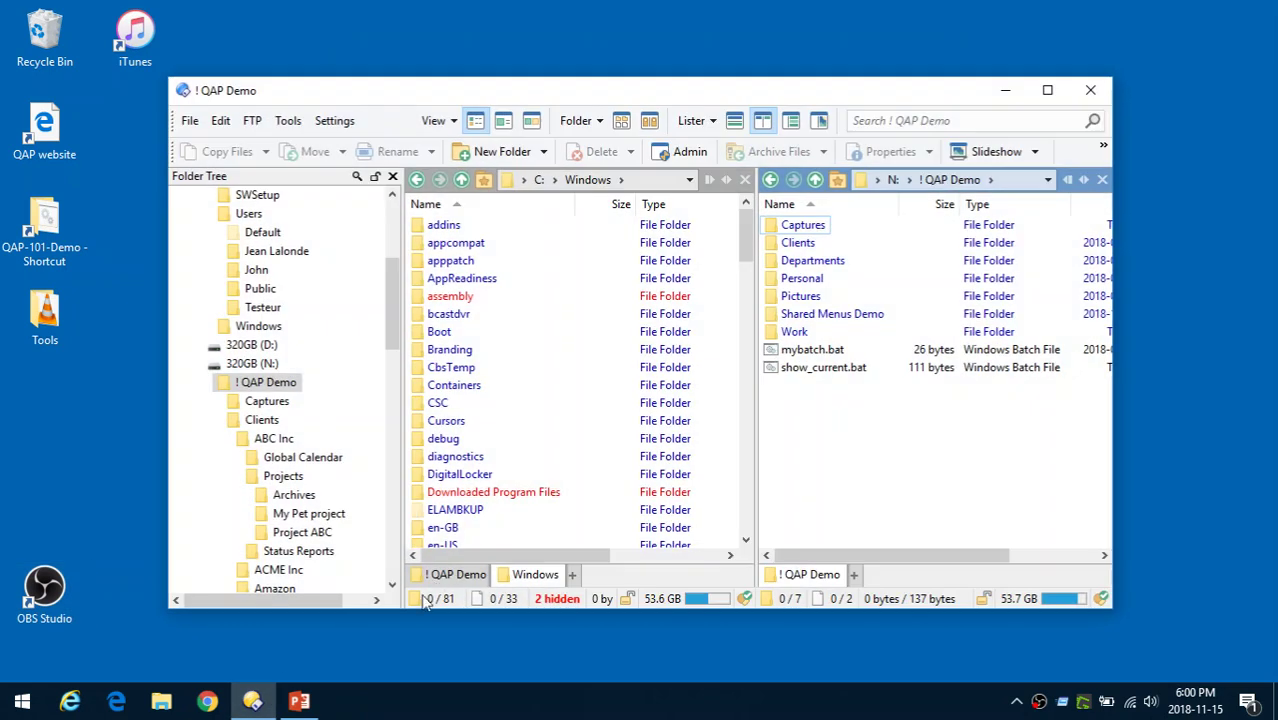
{"action": "left_click", "coordinate": [446, 576]}
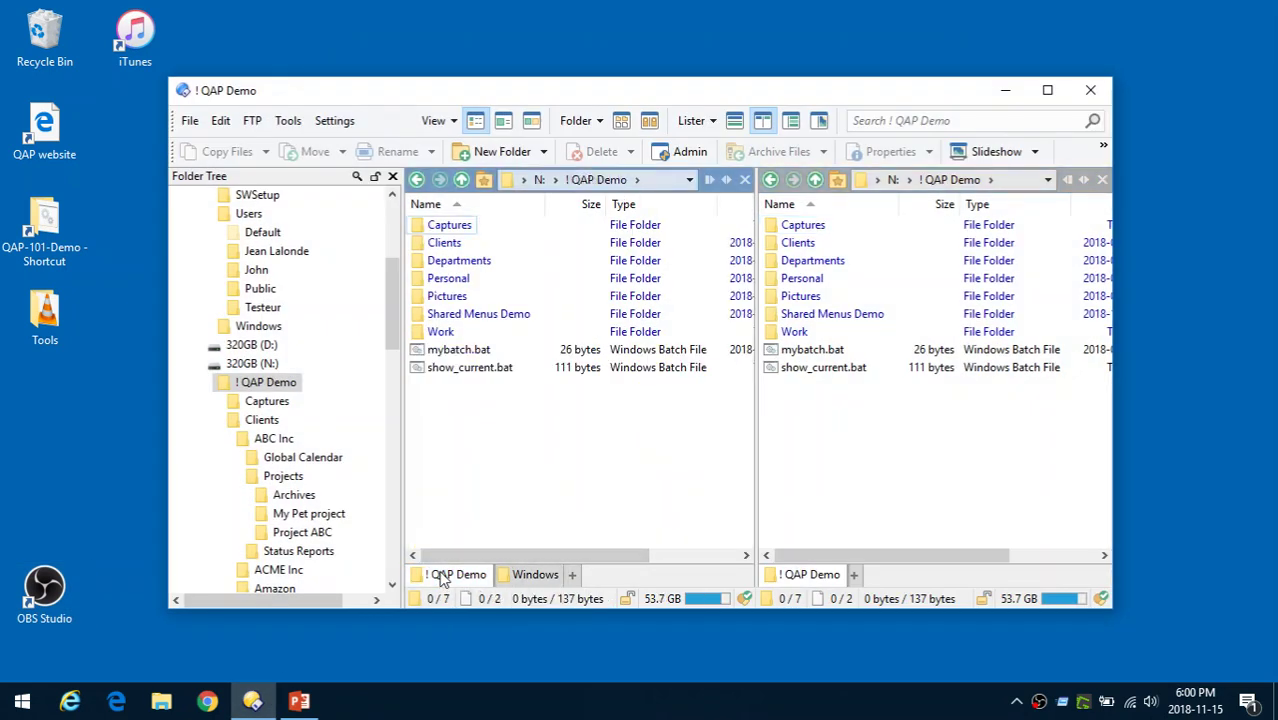
{"action": "double_click", "coordinate": [433, 245]}
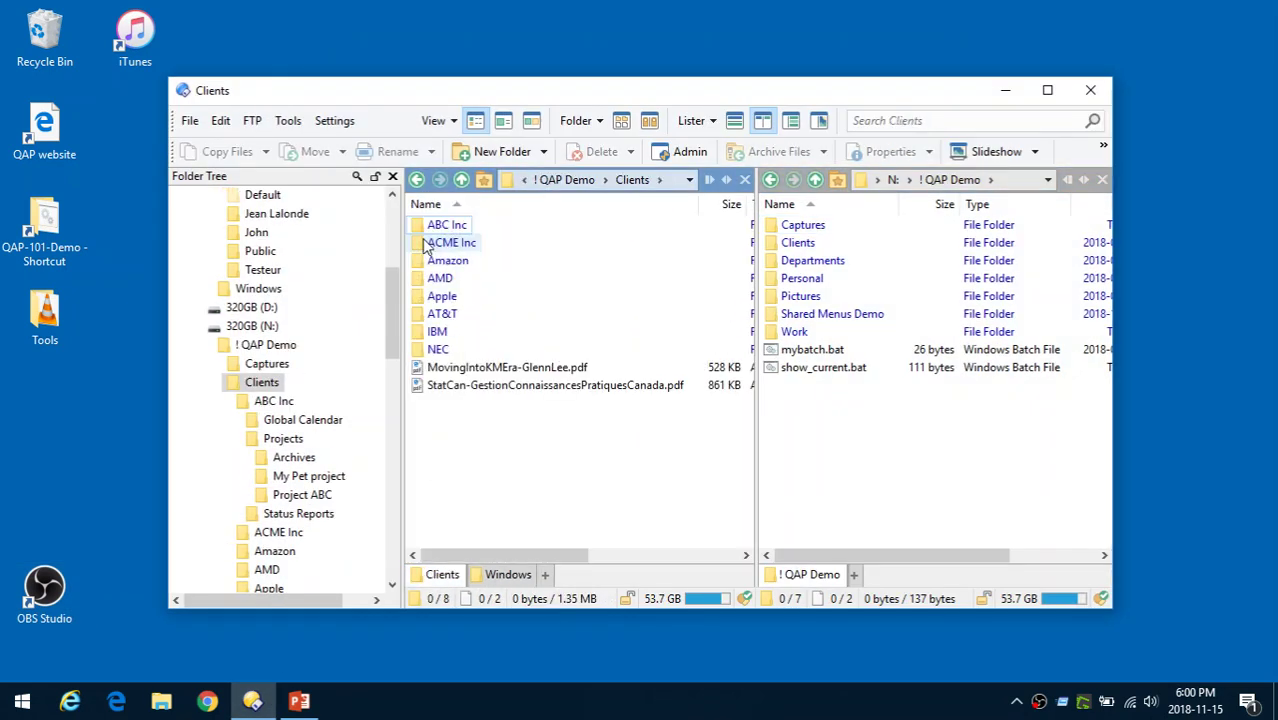
{"action": "double_click", "coordinate": [420, 224]}
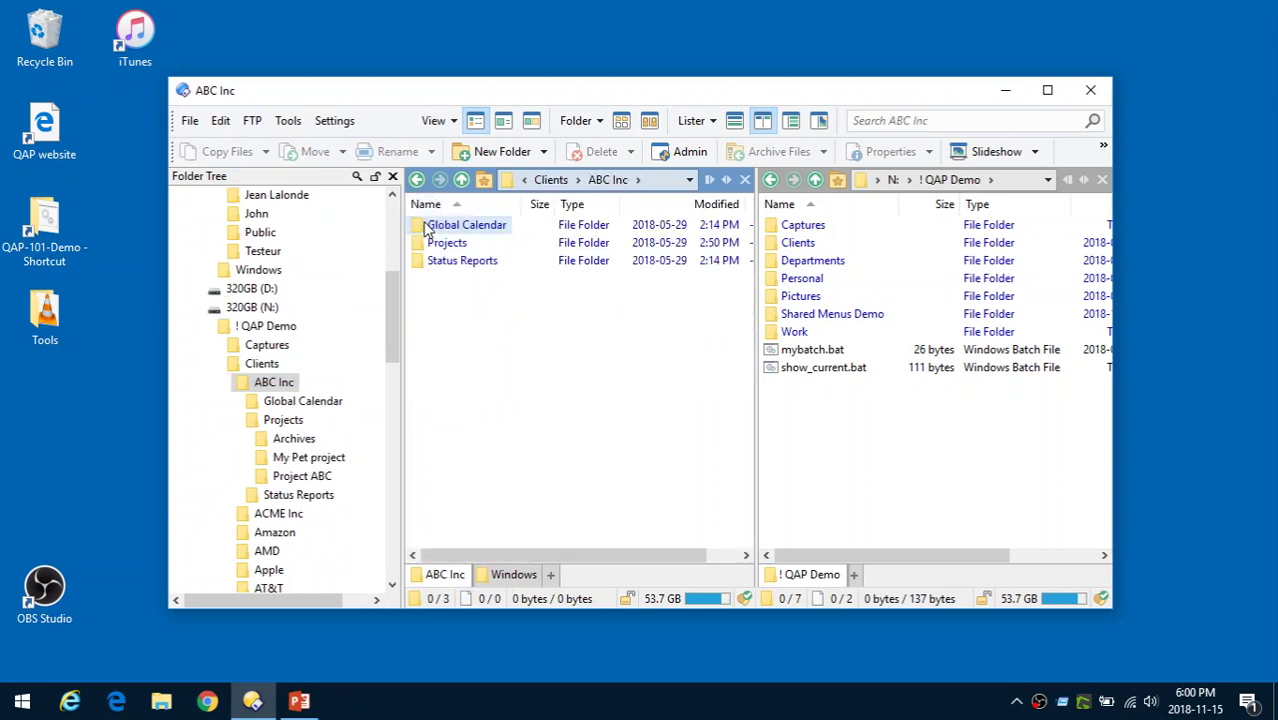
{"action": "middle_click", "coordinate": [545, 292]}
{"action": "left_click", "coordinate": [613, 596]}
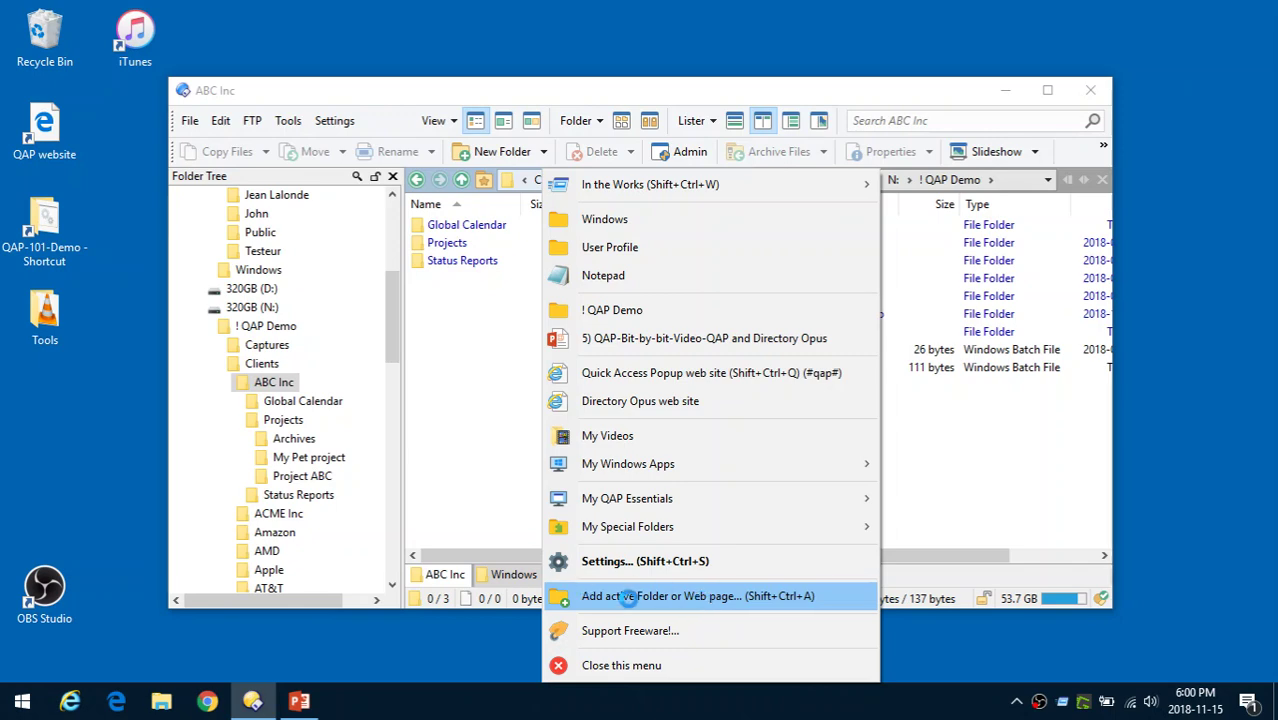
- Add the active ABC Inc folder as a favorite, changing its short name to 'ABC Files'
{"action": "left_click", "coordinate": [643, 596]}
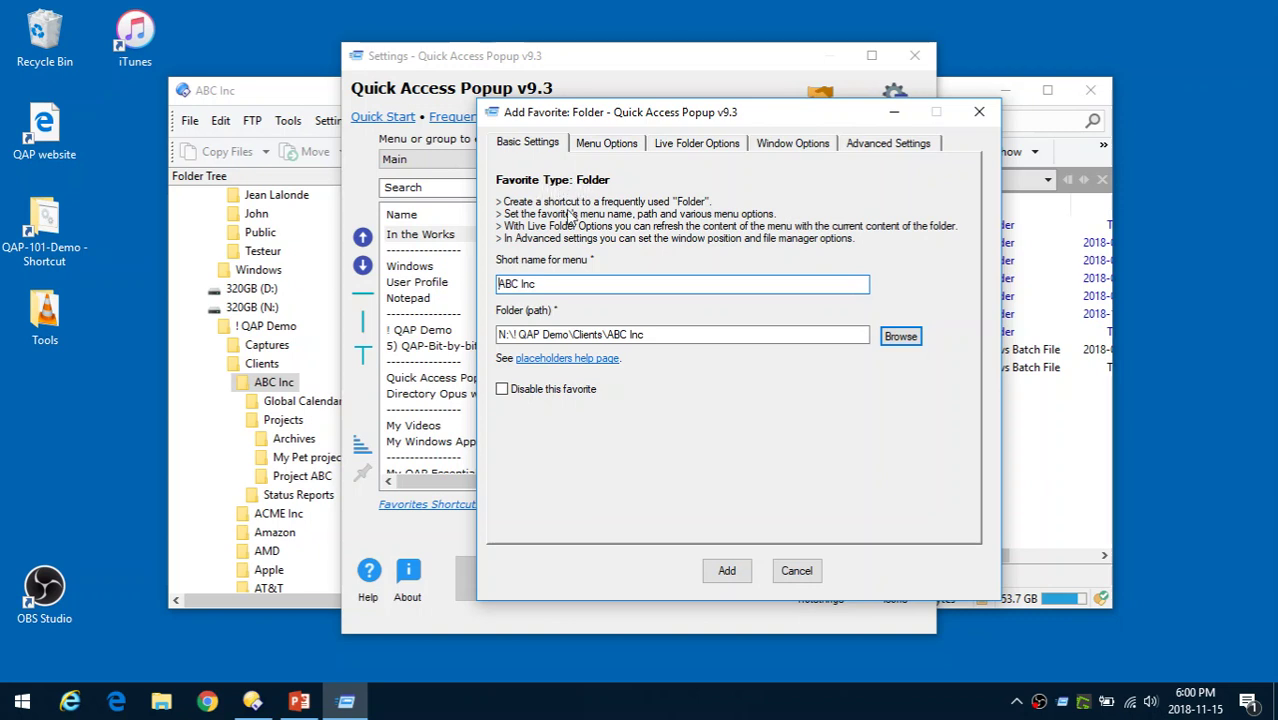
{"action": "left_click_drag", "start_coordinate": [652, 334], "coordinate": [505, 333]}
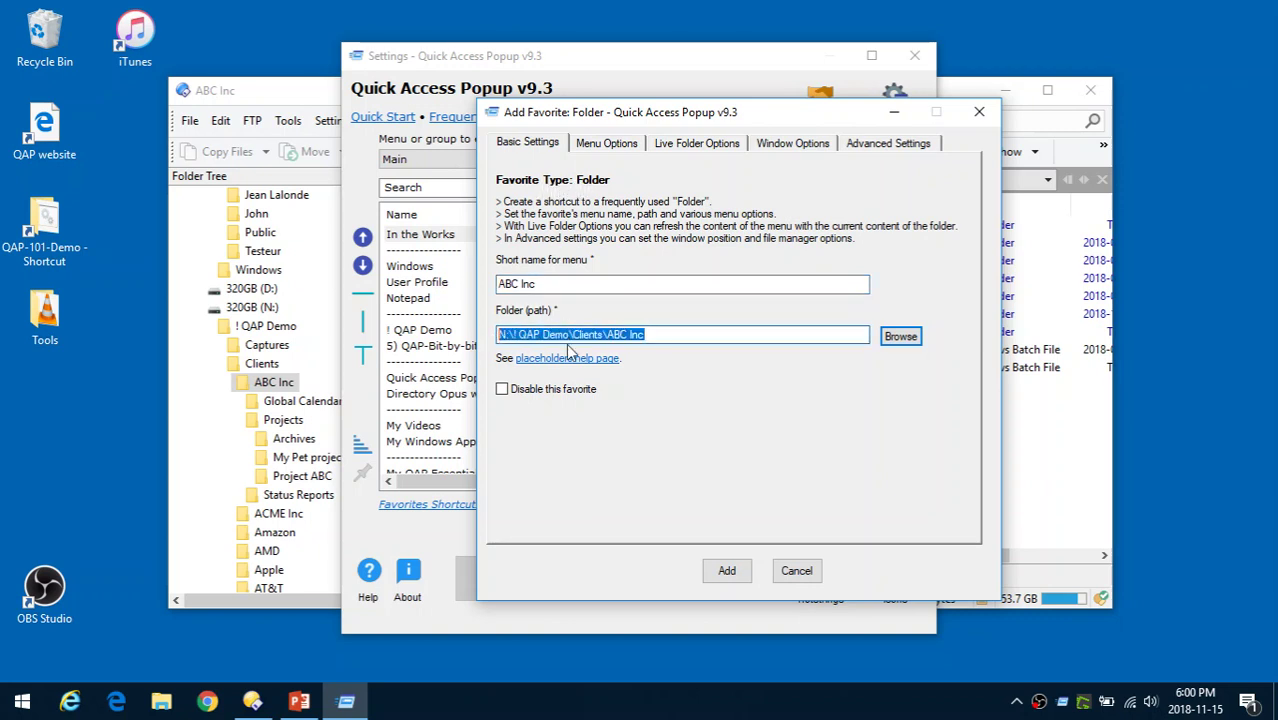
{"action": "left_click", "coordinate": [678, 335]}
{"action": "left_click_drag", "start_coordinate": [607, 335], "coordinate": [664, 335]}
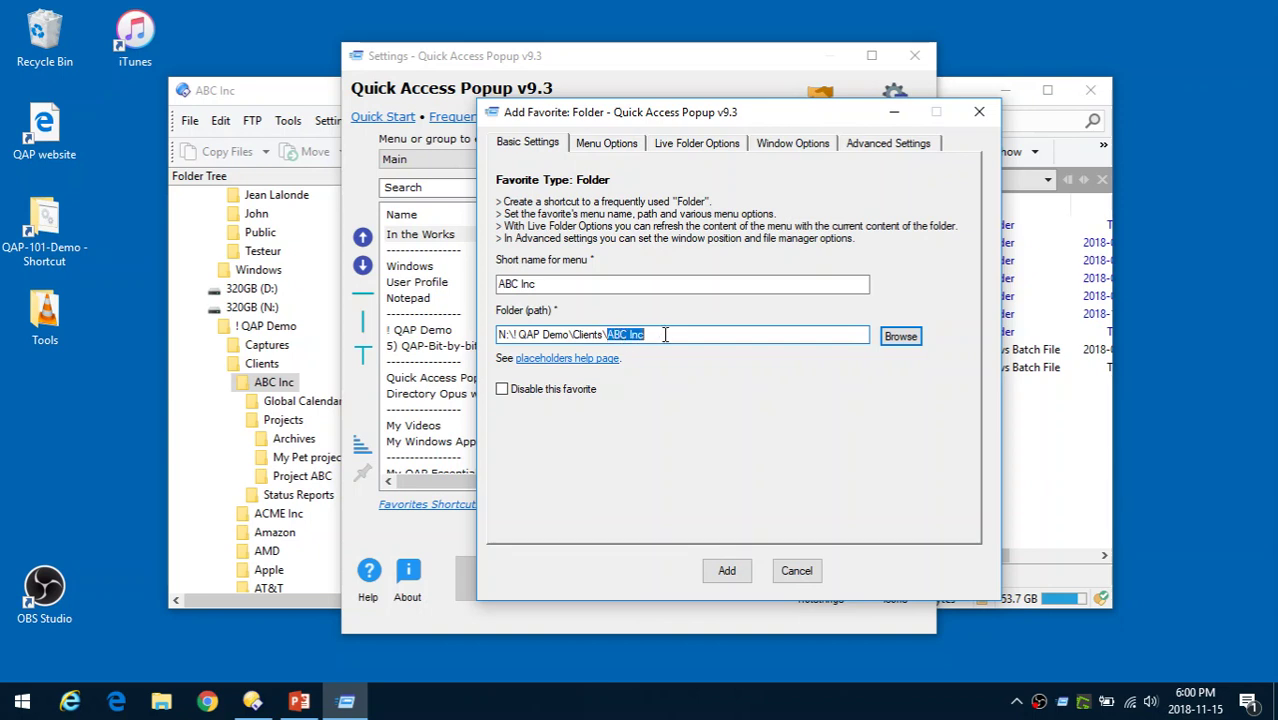
{"action": "left_click", "coordinate": [561, 284]}
{"action": "double_click", "coordinate": [578, 285]}
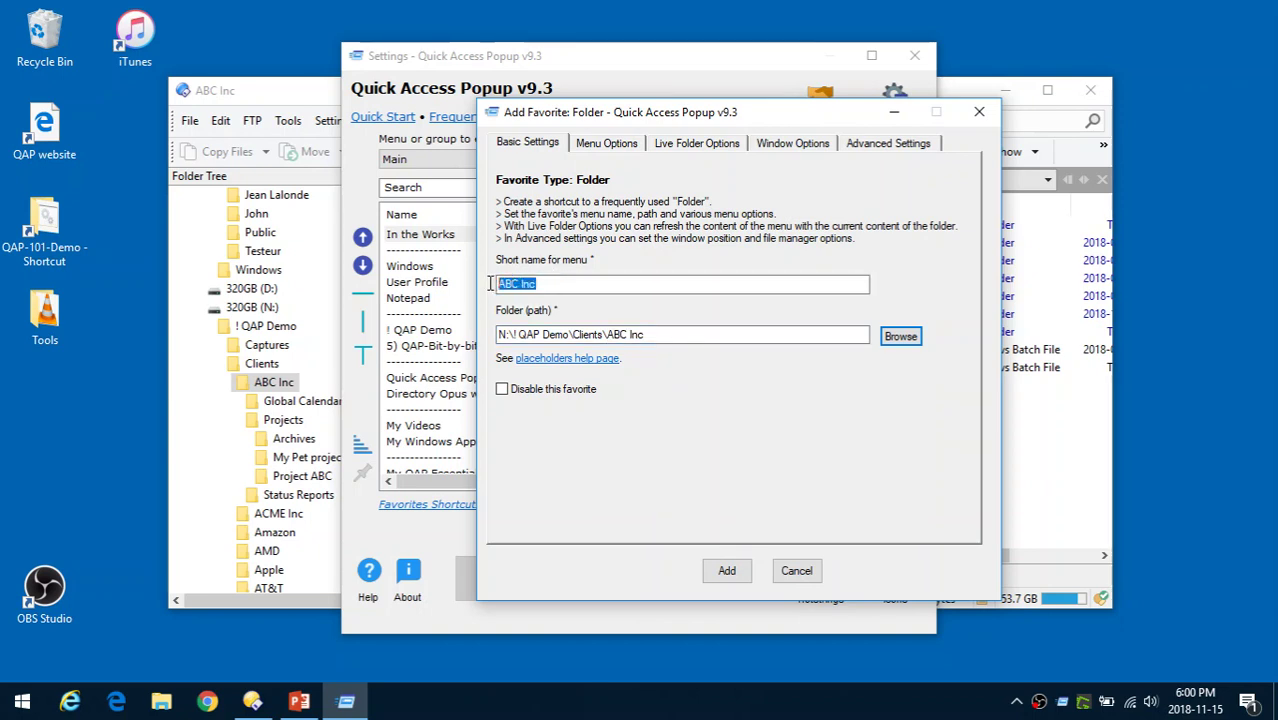
{"action": "left_click", "coordinate": [585, 286]}
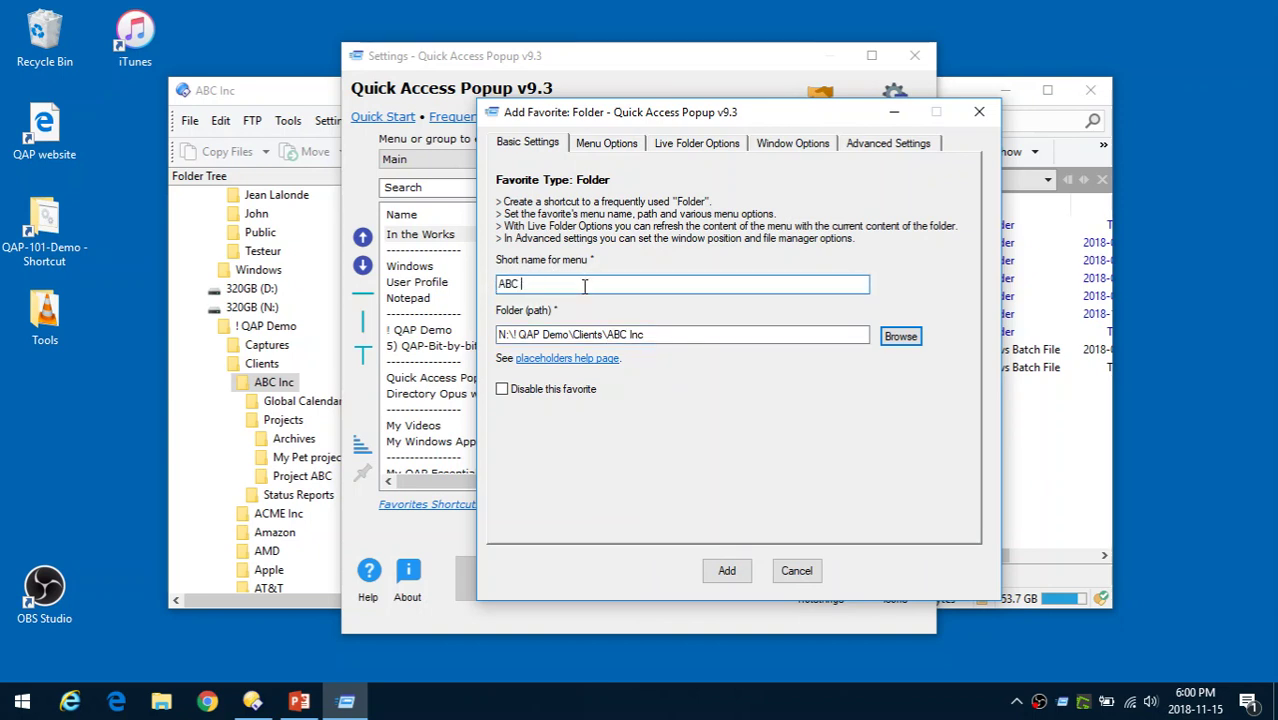
{"action": "type", "text": "Files"}
- Save the ABC Files favorite and move it up to sit just below In the Works
{"action": "left_click", "coordinate": [724, 570]}
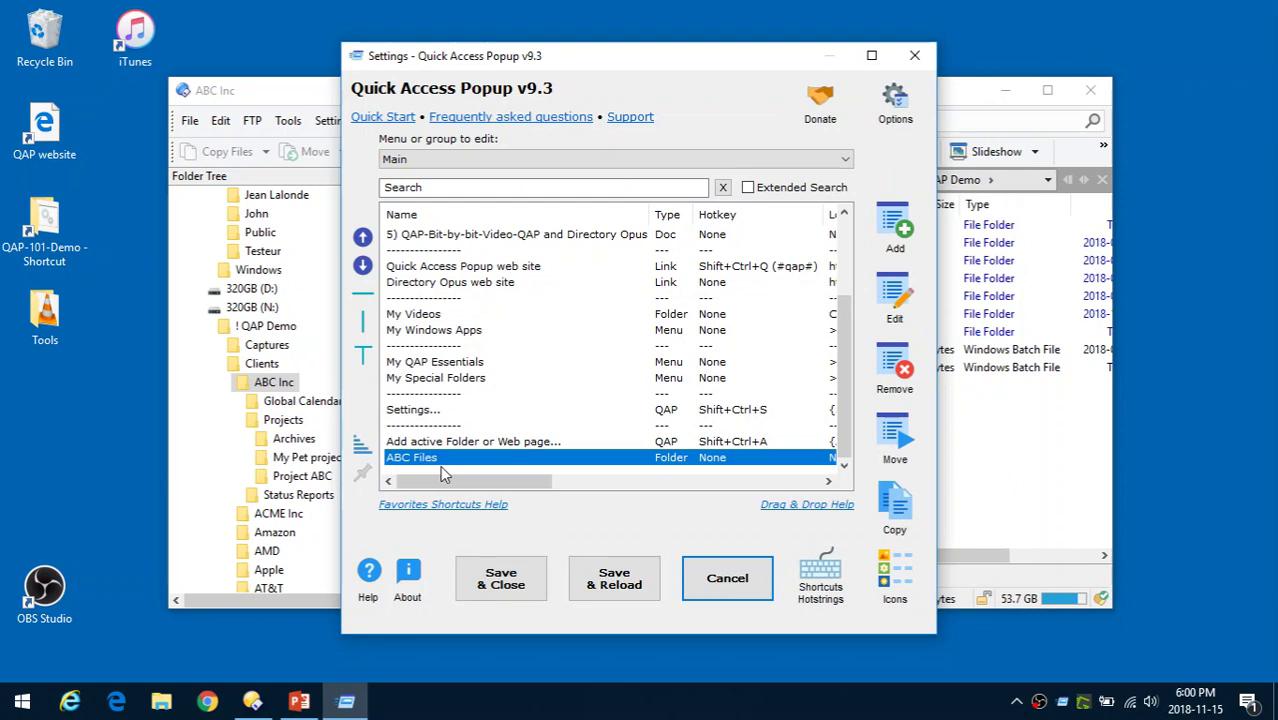
{"action": "left_click", "coordinate": [363, 237]}
{"action": "left_click", "coordinate": [363, 237]}
{"action": "left_click", "coordinate": [363, 237]}
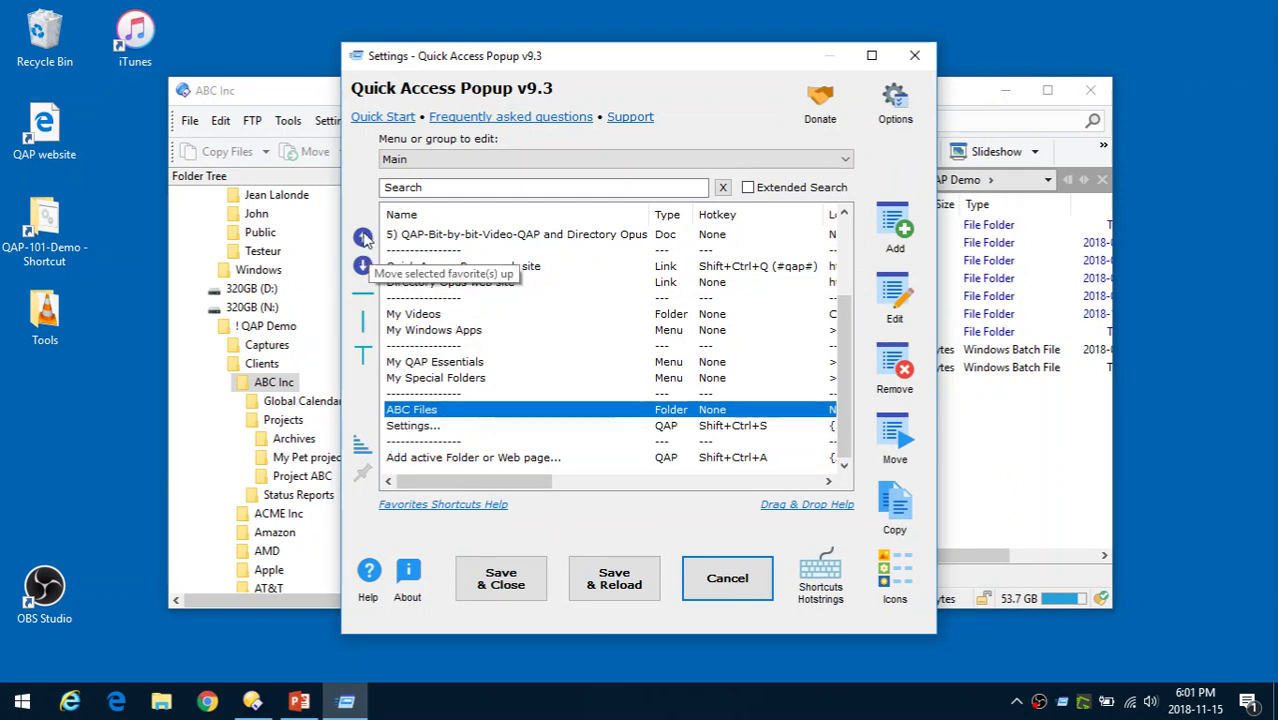
{"action": "left_click", "coordinate": [363, 237]}
{"action": "left_click", "coordinate": [363, 237]}
{"action": "double_click", "coordinate": [363, 237]}
{"action": "left_click", "coordinate": [363, 237]}
{"action": "left_click", "coordinate": [363, 237]}
{"action": "left_click", "coordinate": [363, 237]}
{"action": "left_click", "coordinate": [363, 237]}
{"action": "left_click", "coordinate": [363, 237]}
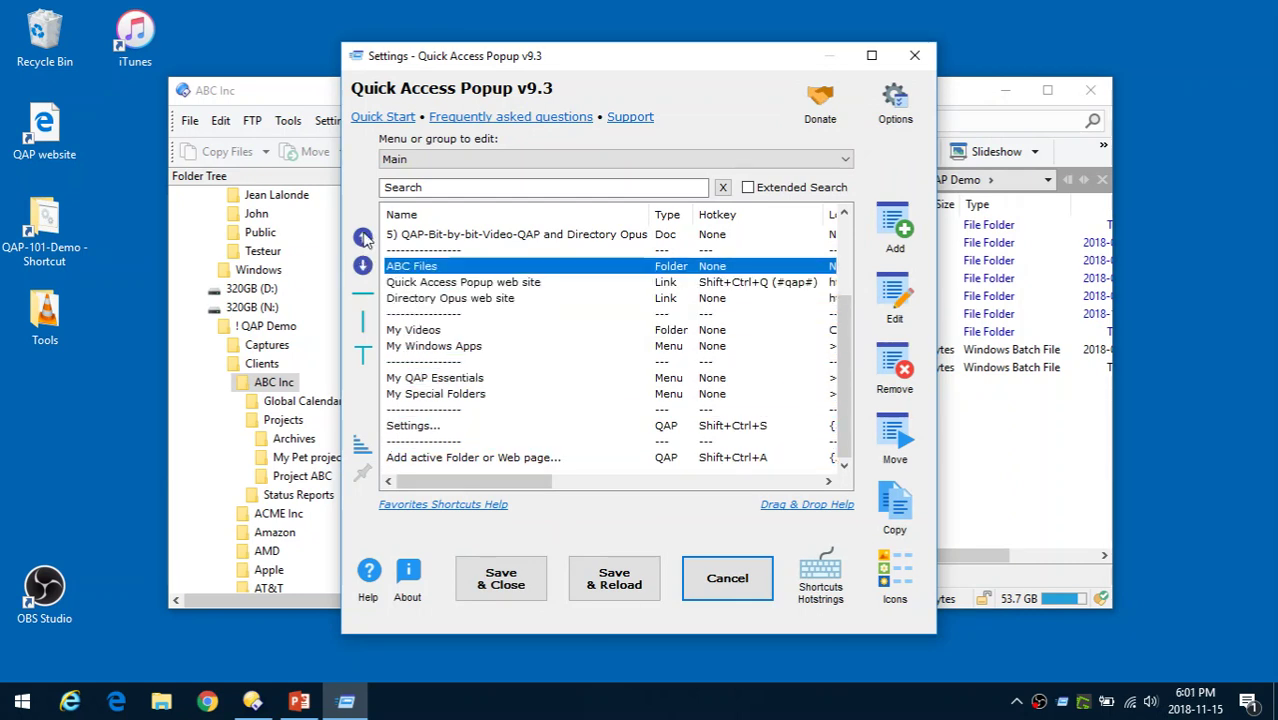
{"action": "left_click", "coordinate": [363, 237]}
{"action": "left_click", "coordinate": [363, 237]}
{"action": "left_click", "coordinate": [363, 237]}
{"action": "left_click", "coordinate": [363, 237]}
{"action": "left_click", "coordinate": [363, 237]}
{"action": "left_click", "coordinate": [363, 237]}
{"action": "left_click", "coordinate": [363, 237]}
{"action": "left_click", "coordinate": [363, 237]}
{"action": "left_click", "coordinate": [363, 237]}
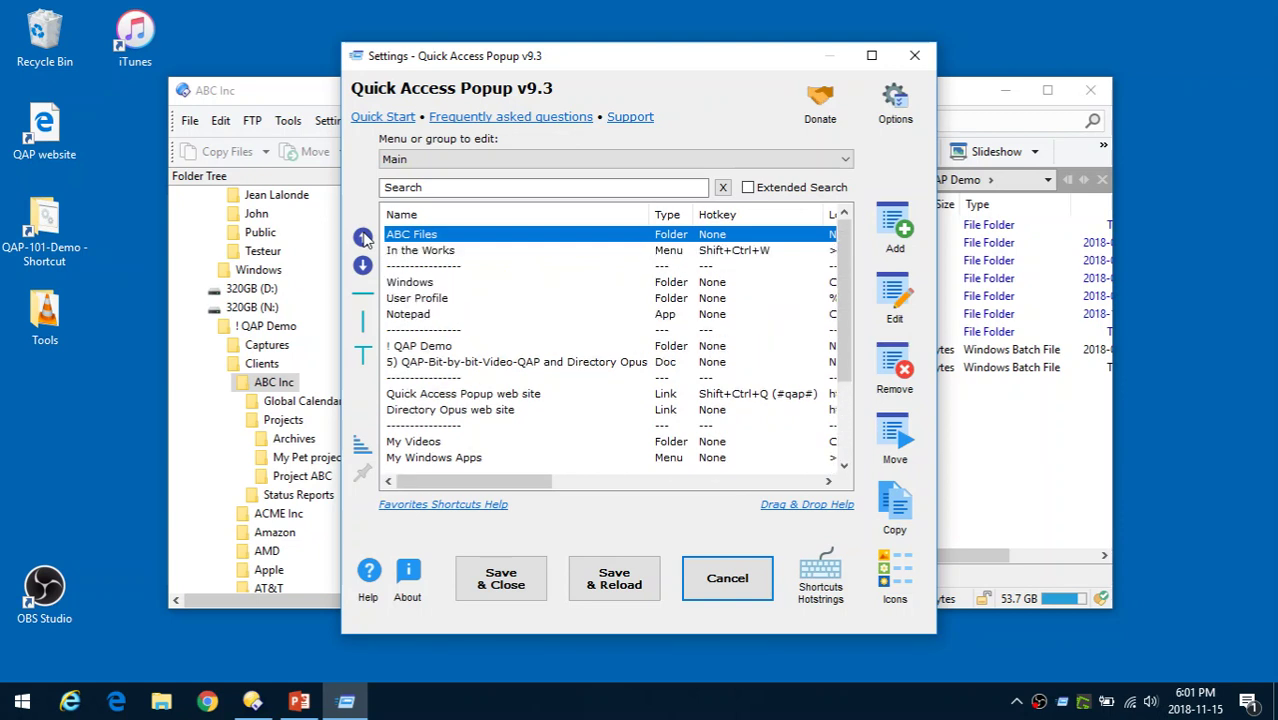
{"action": "left_click", "coordinate": [363, 265]}
{"action": "left_click", "coordinate": [363, 265]}
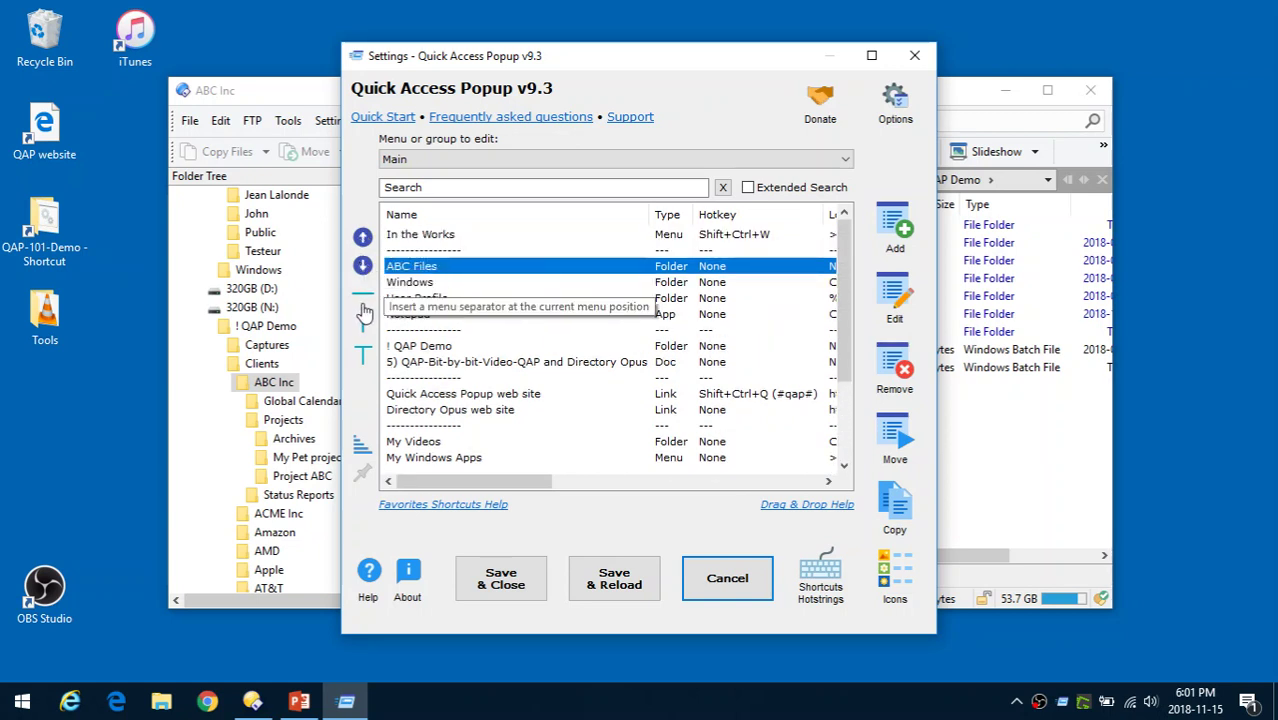
- Insert a separator, arrange separators around ABC Files, and save the favorites
{"action": "left_click", "coordinate": [365, 300]}
{"action": "left_click", "coordinate": [363, 240]}
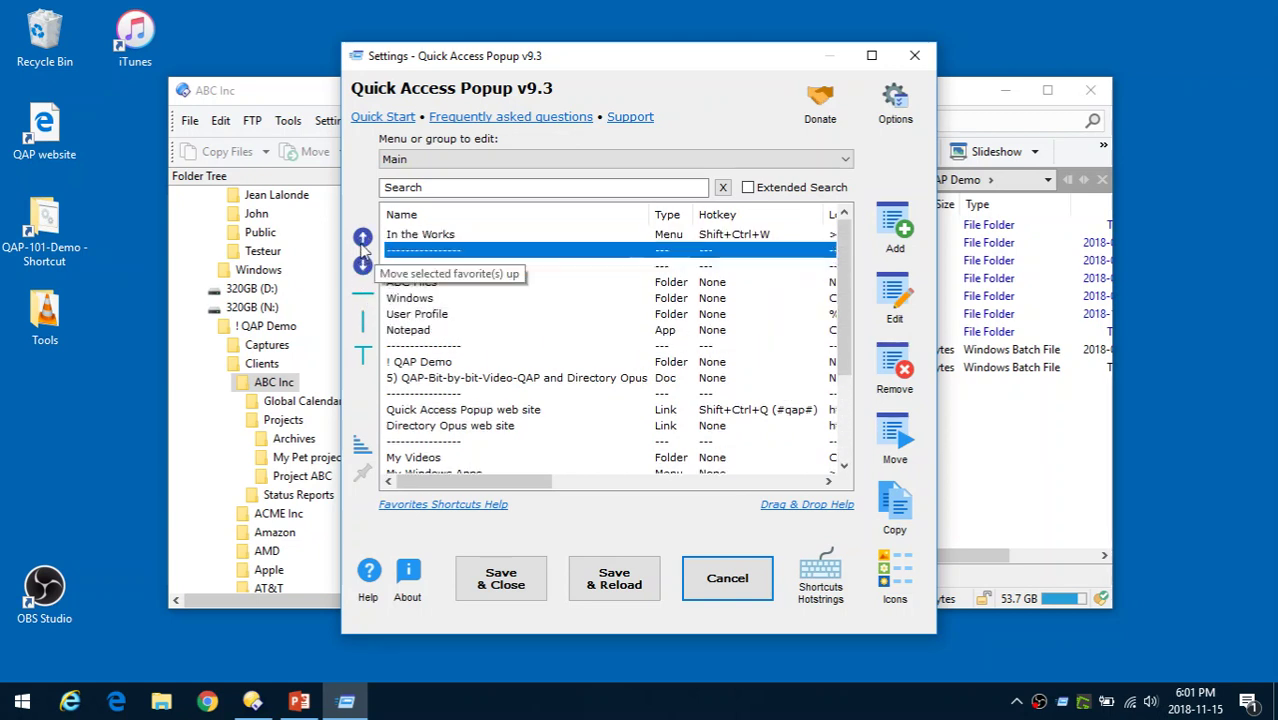
{"action": "left_click", "coordinate": [440, 266]}
{"action": "left_click", "coordinate": [363, 265]}
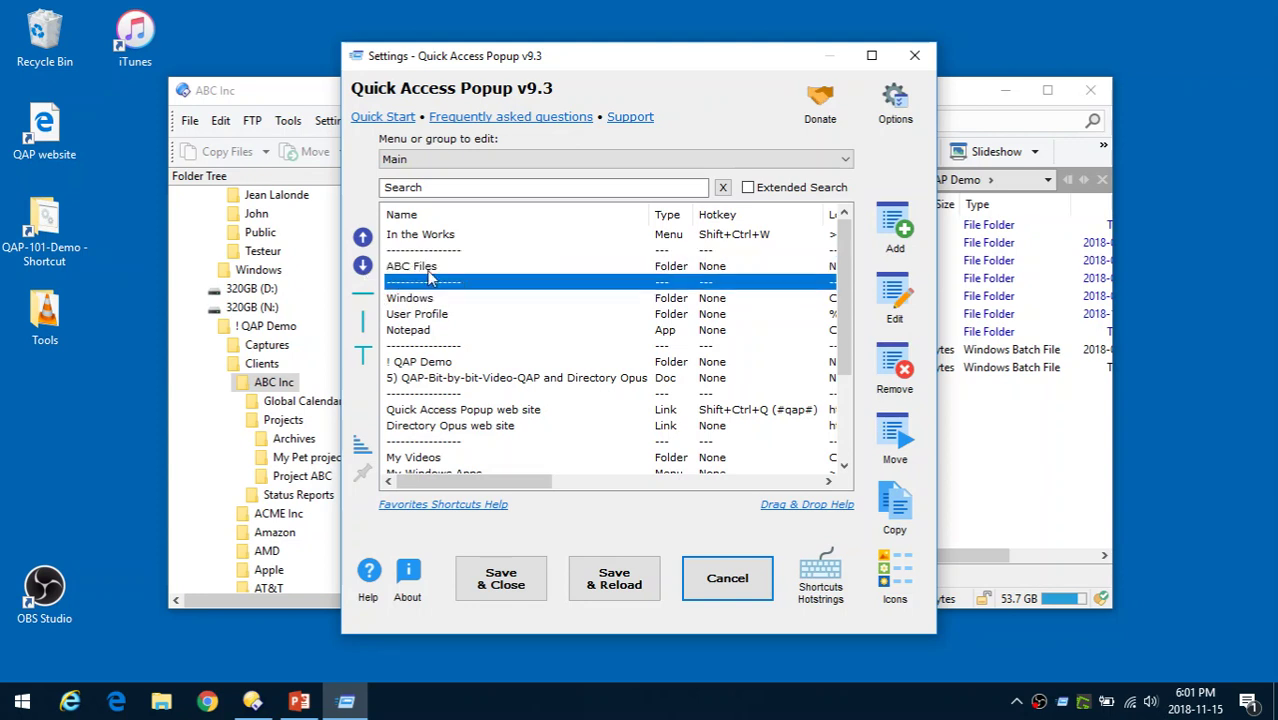
{"action": "left_click", "coordinate": [445, 268]}
{"action": "left_click", "coordinate": [533, 588]}
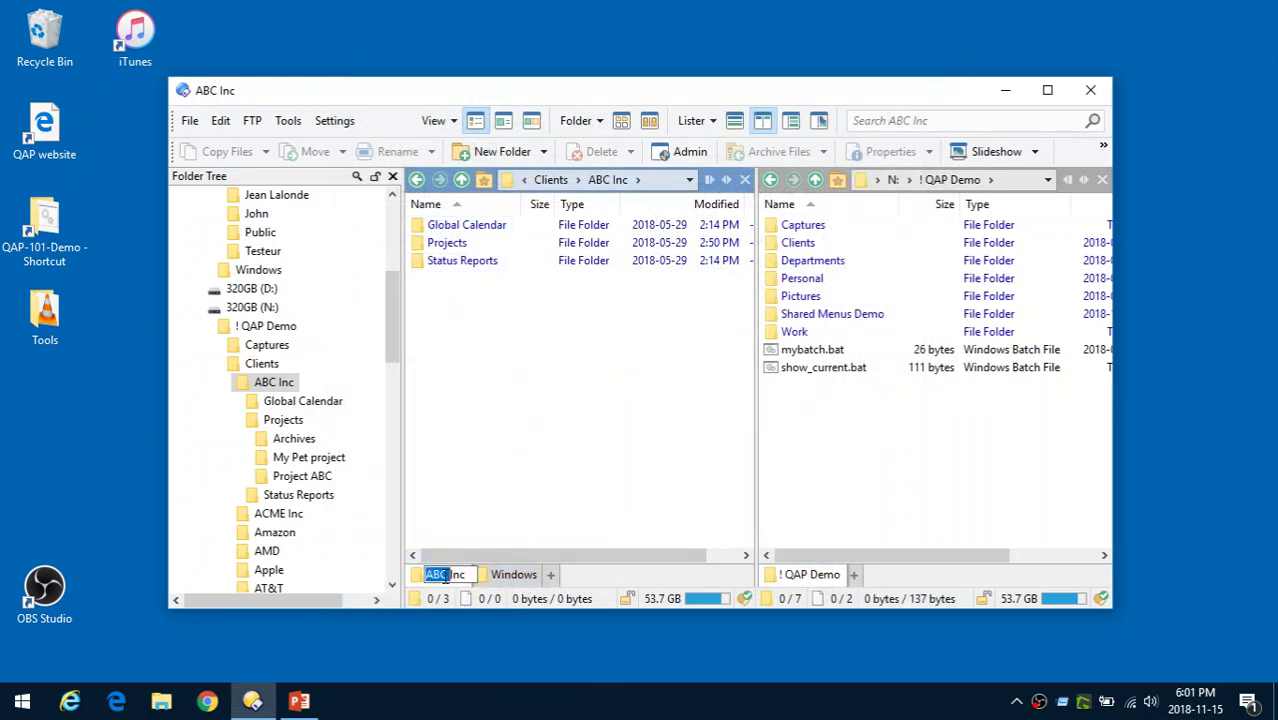
- Close the ABC Inc tab and jump the left pane to the ABC Files favorite
{"action": "middle_click", "coordinate": [445, 576]}
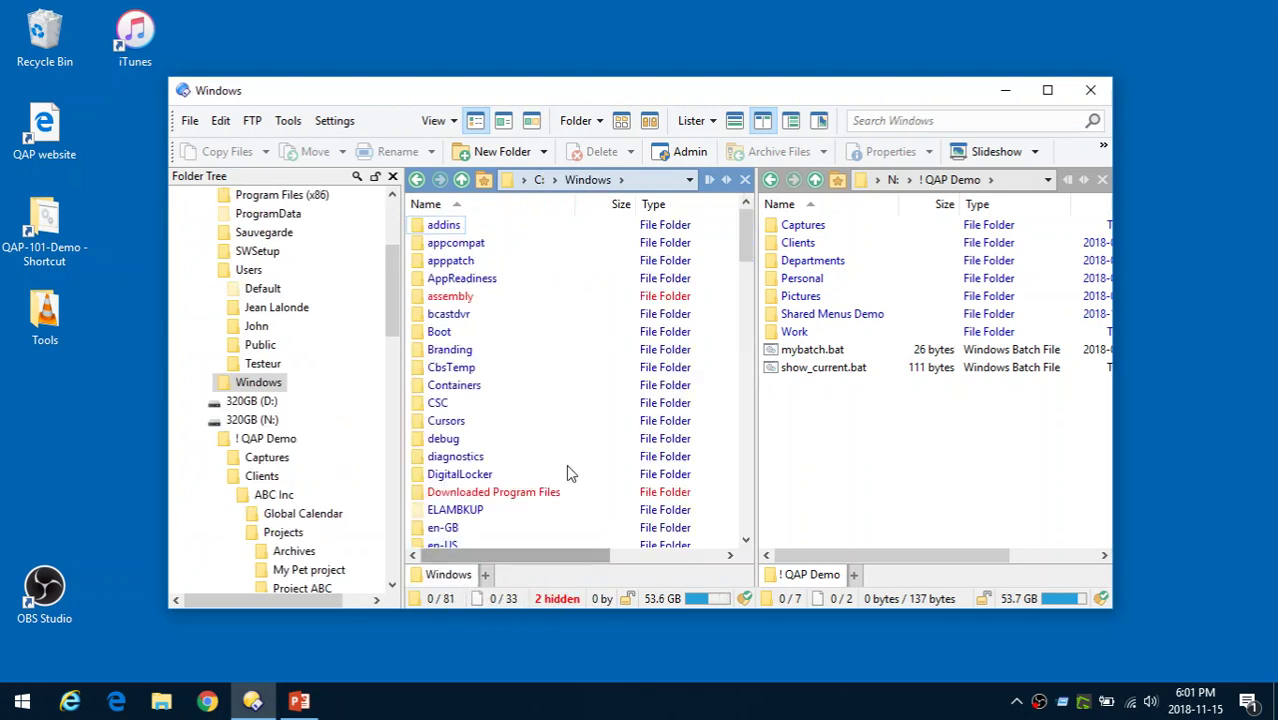
{"action": "left_click", "coordinate": [488, 278]}
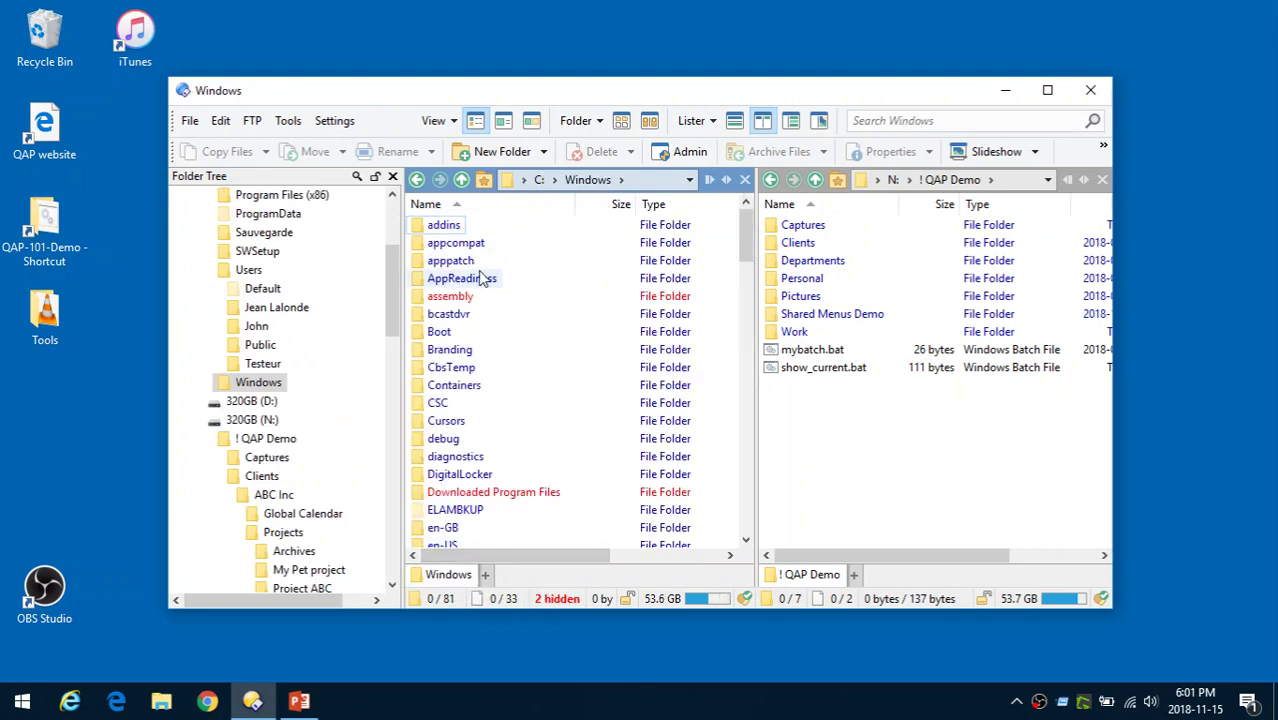
{"action": "middle_click", "coordinate": [478, 278]}
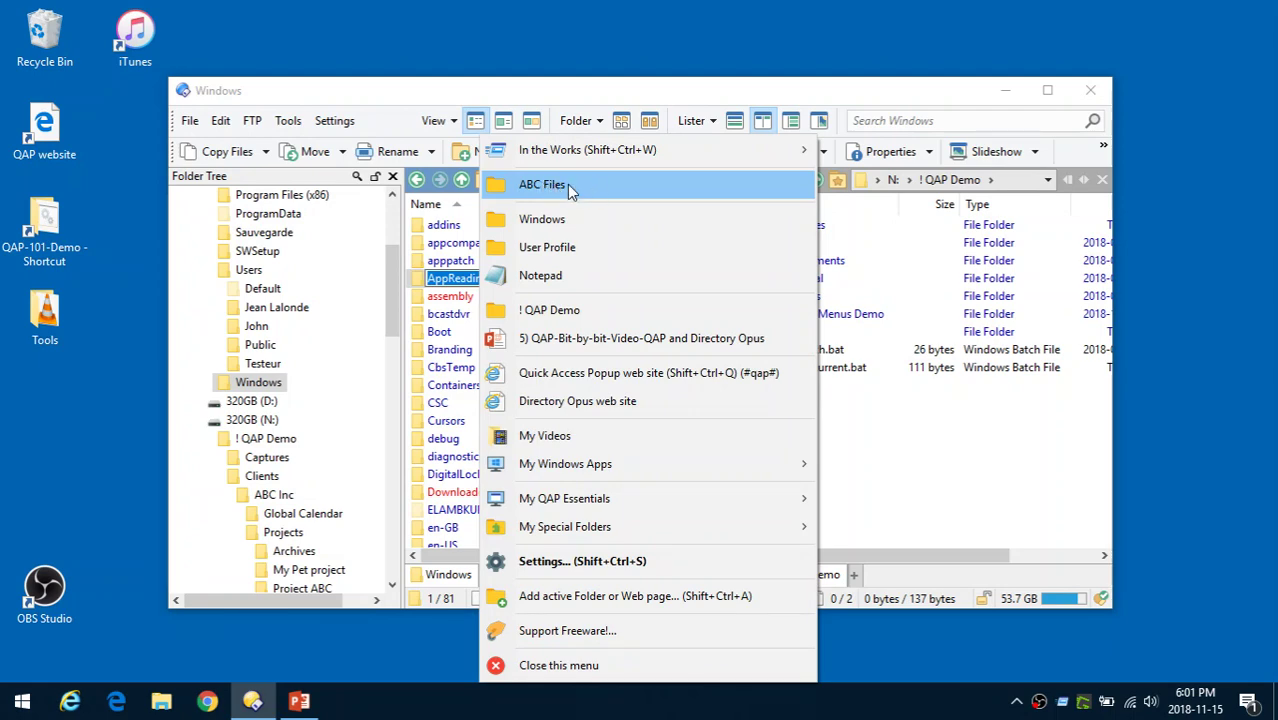
{"action": "left_click", "coordinate": [567, 184]}
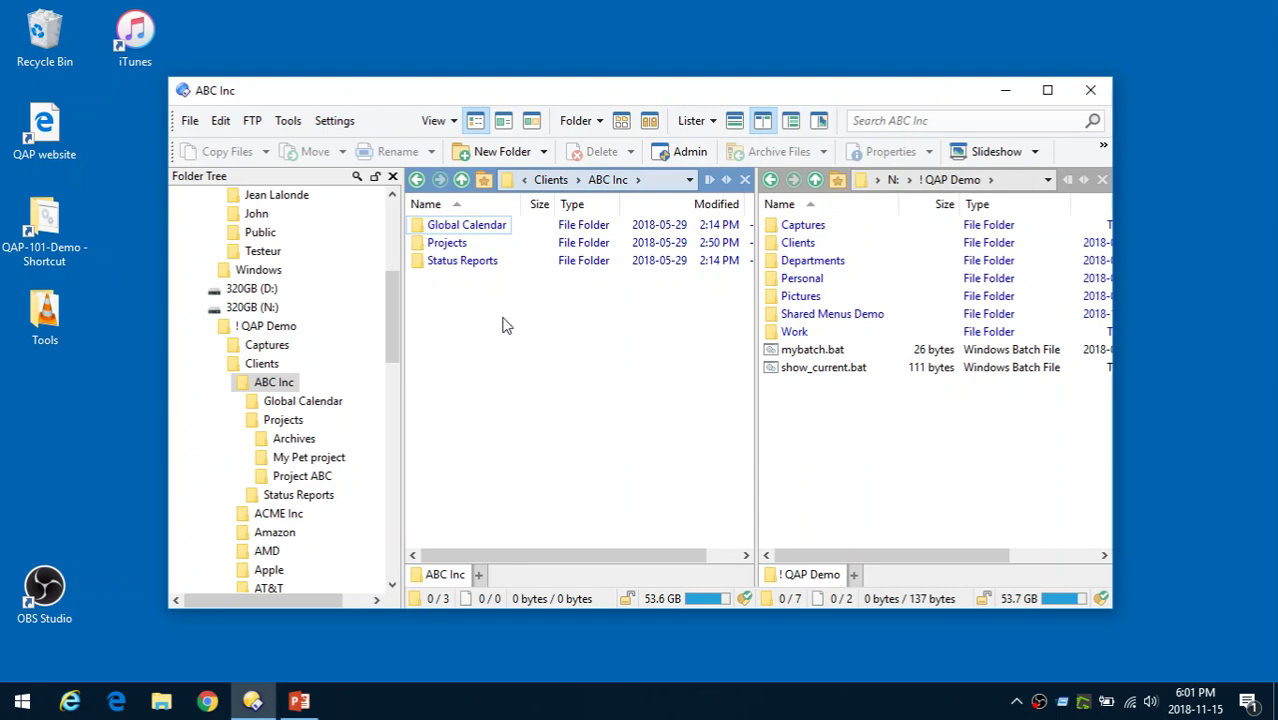
- Open Projects\Project ABC in the left pane and select Status Report.docx
{"action": "middle_click", "coordinate": [447, 295]}
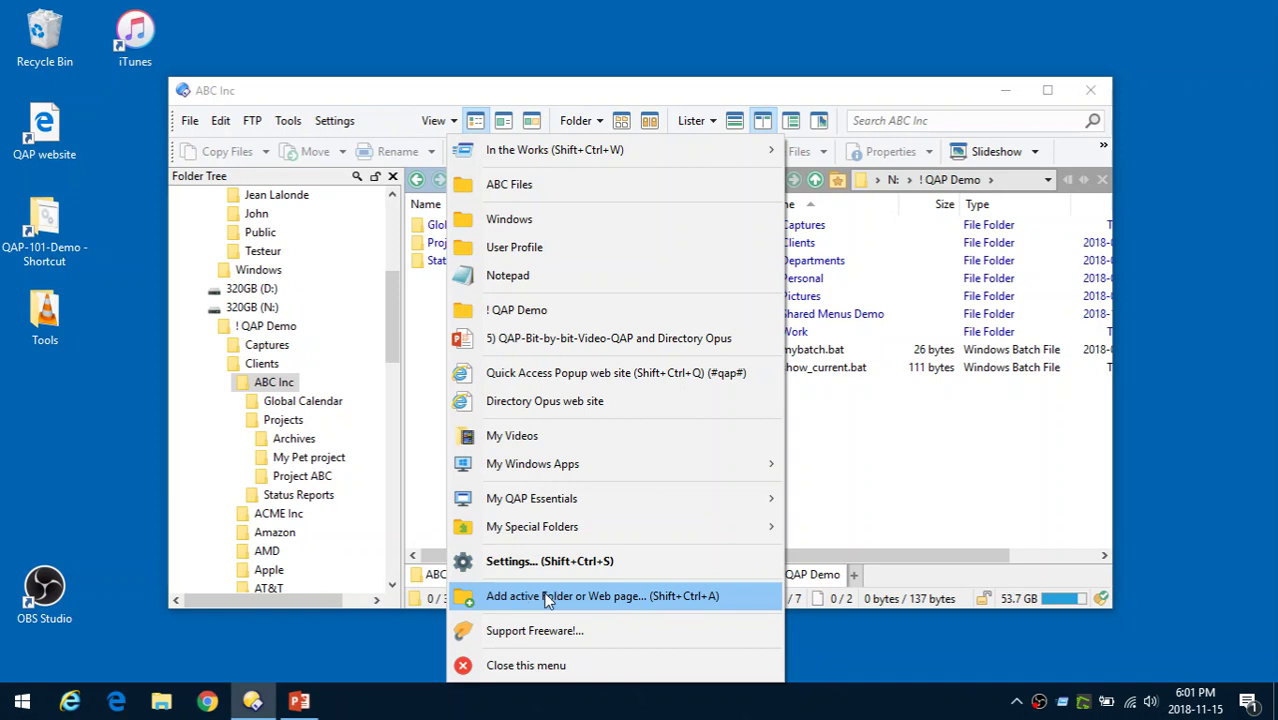
{"action": "left_click", "coordinate": [436, 352]}
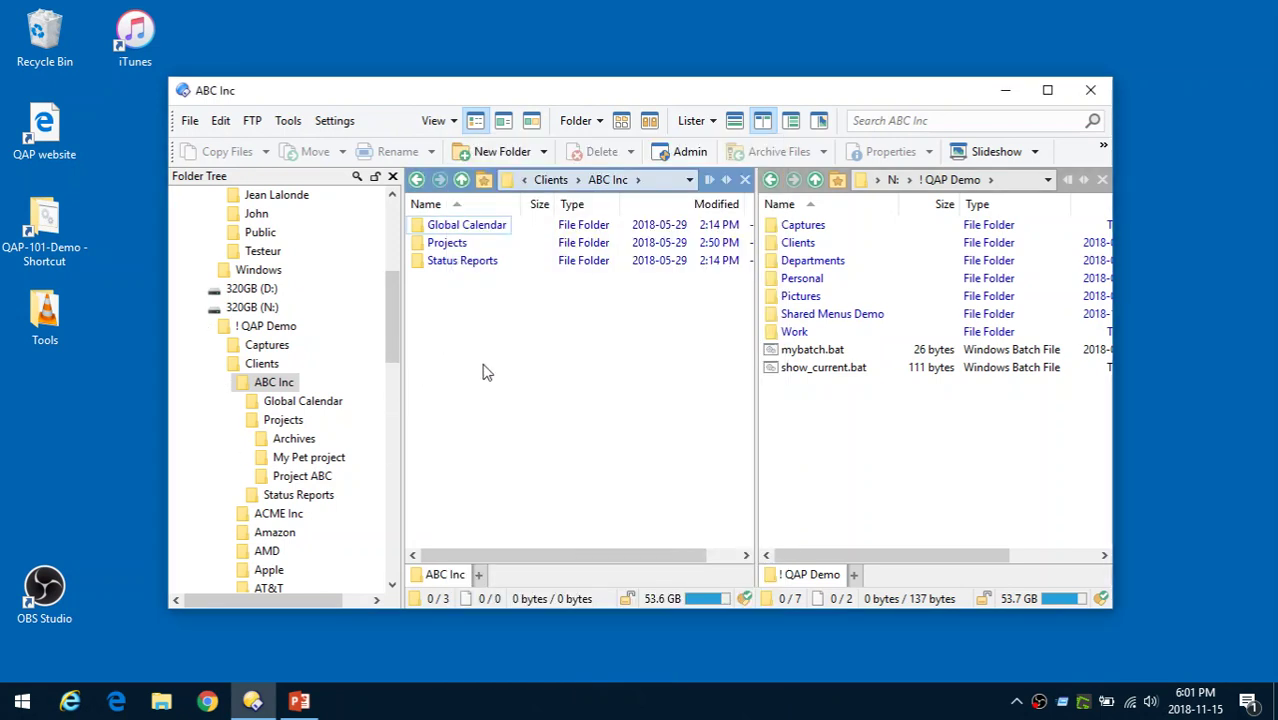
{"action": "double_click", "coordinate": [428, 261]}
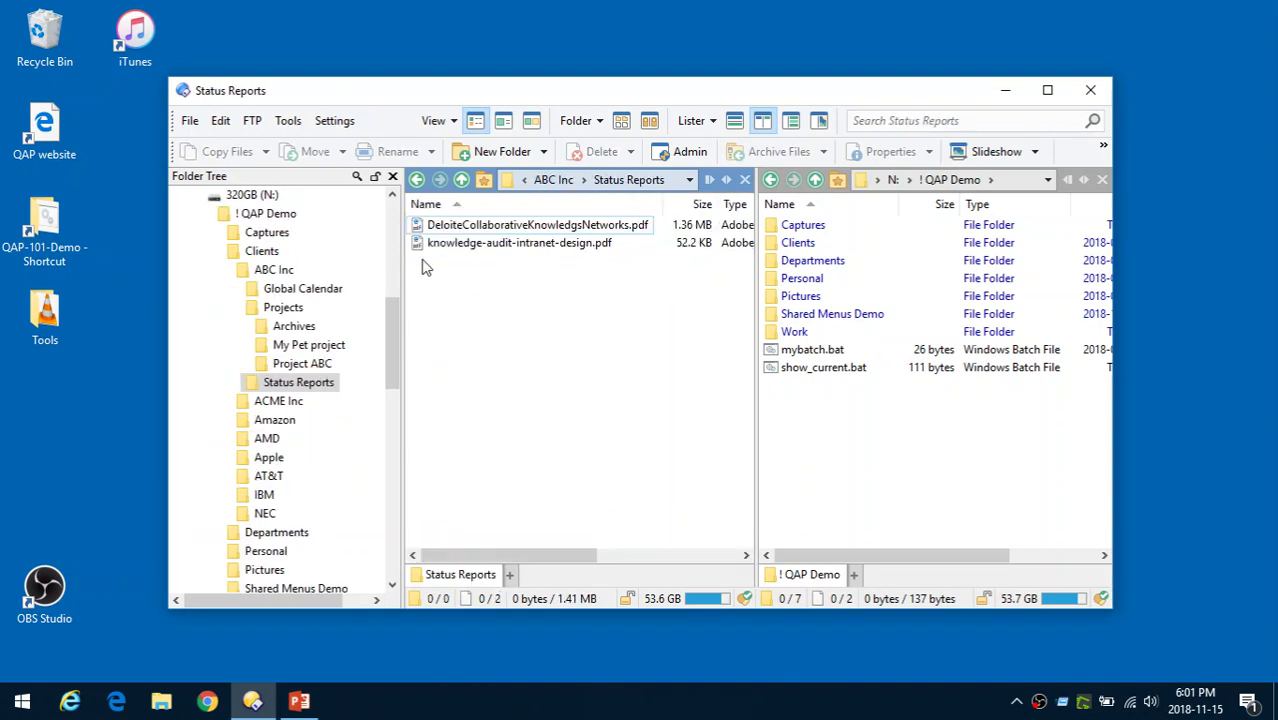
{"action": "left_click", "coordinate": [416, 180]}
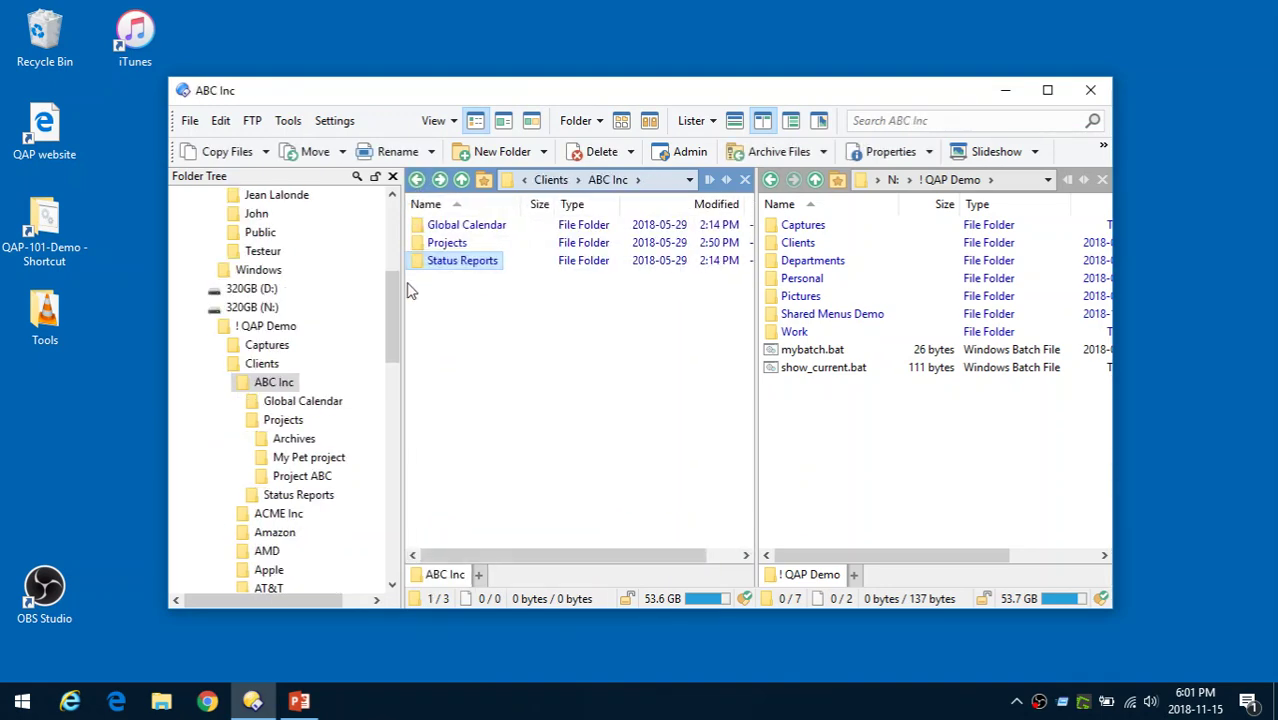
{"action": "double_click", "coordinate": [420, 243]}
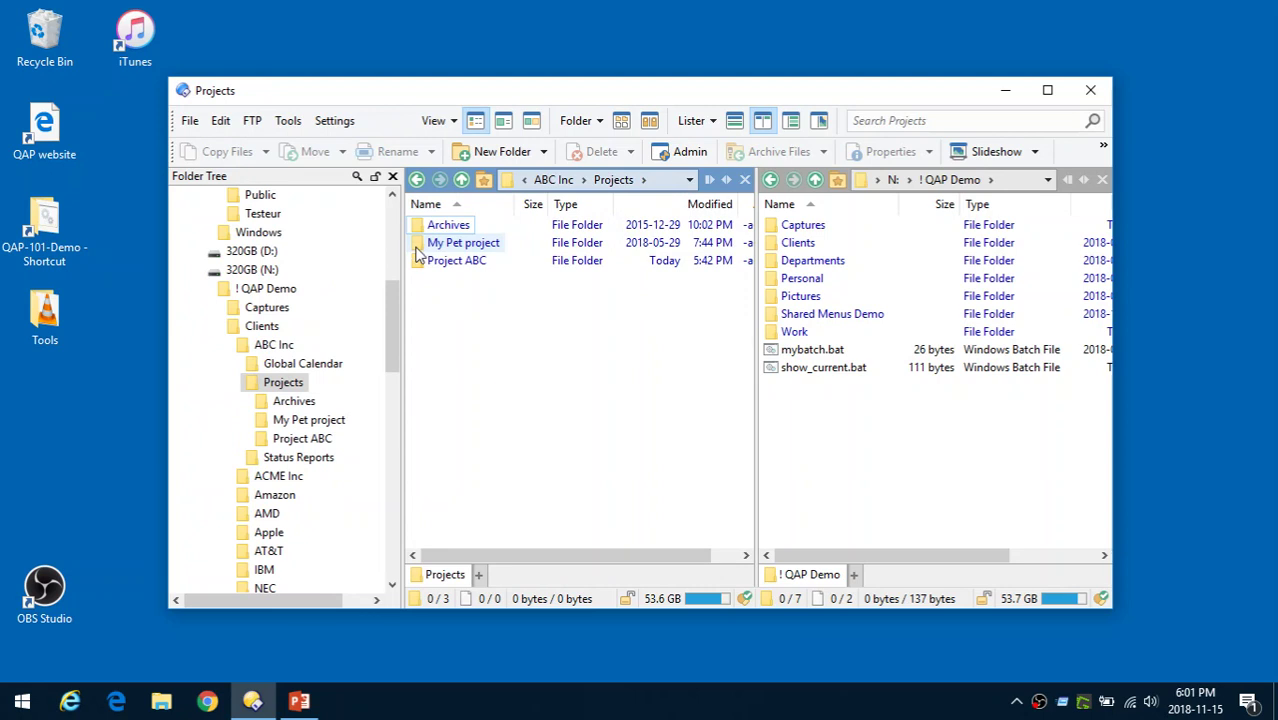
{"action": "left_click", "coordinate": [419, 261]}
{"action": "double_click", "coordinate": [420, 261]}
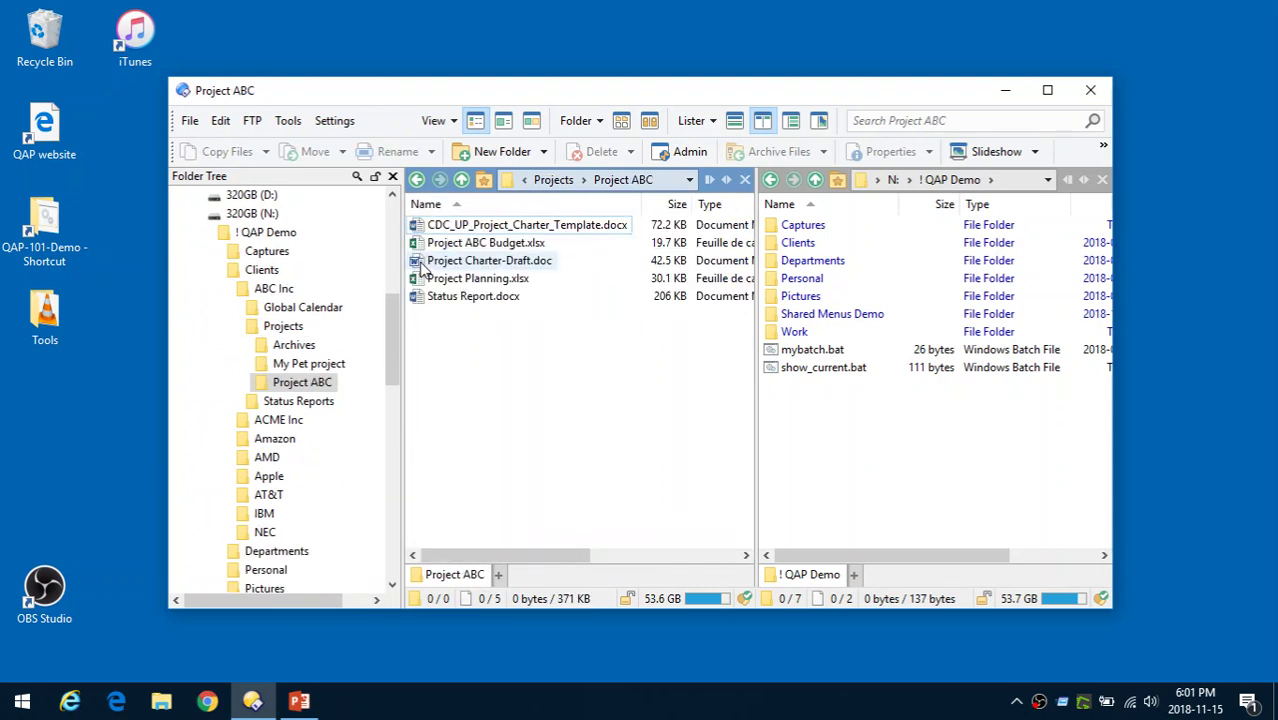
{"action": "left_click", "coordinate": [509, 300]}
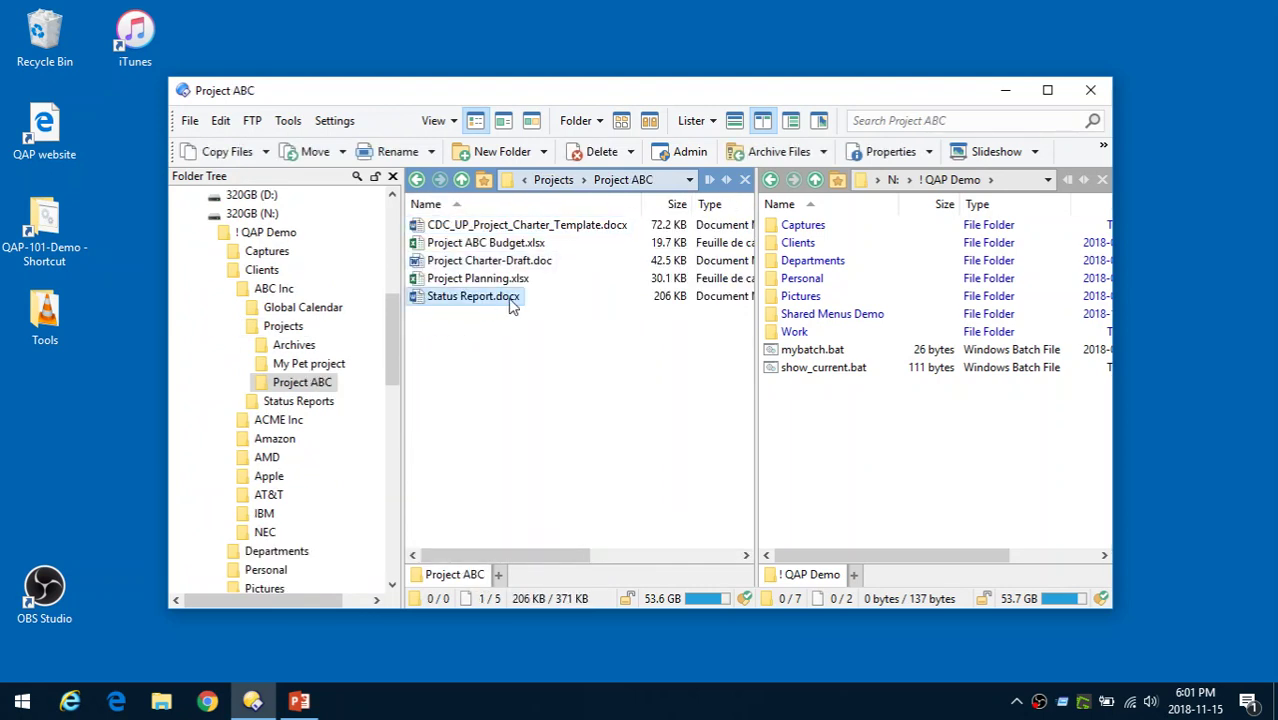
- Add Project ABC\Status Report.docx as a Quick Access Popup favorite named Status Report
{"action": "right_click", "coordinate": [418, 302]}
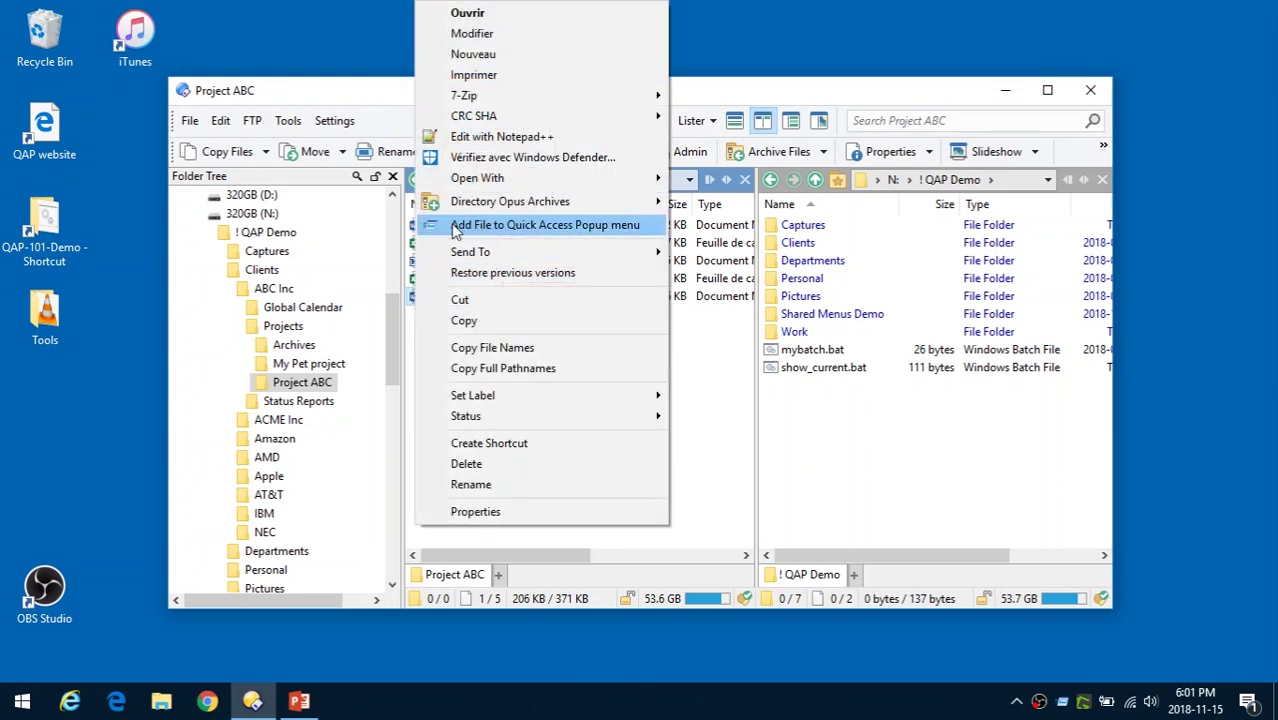
{"action": "left_click", "coordinate": [548, 226]}
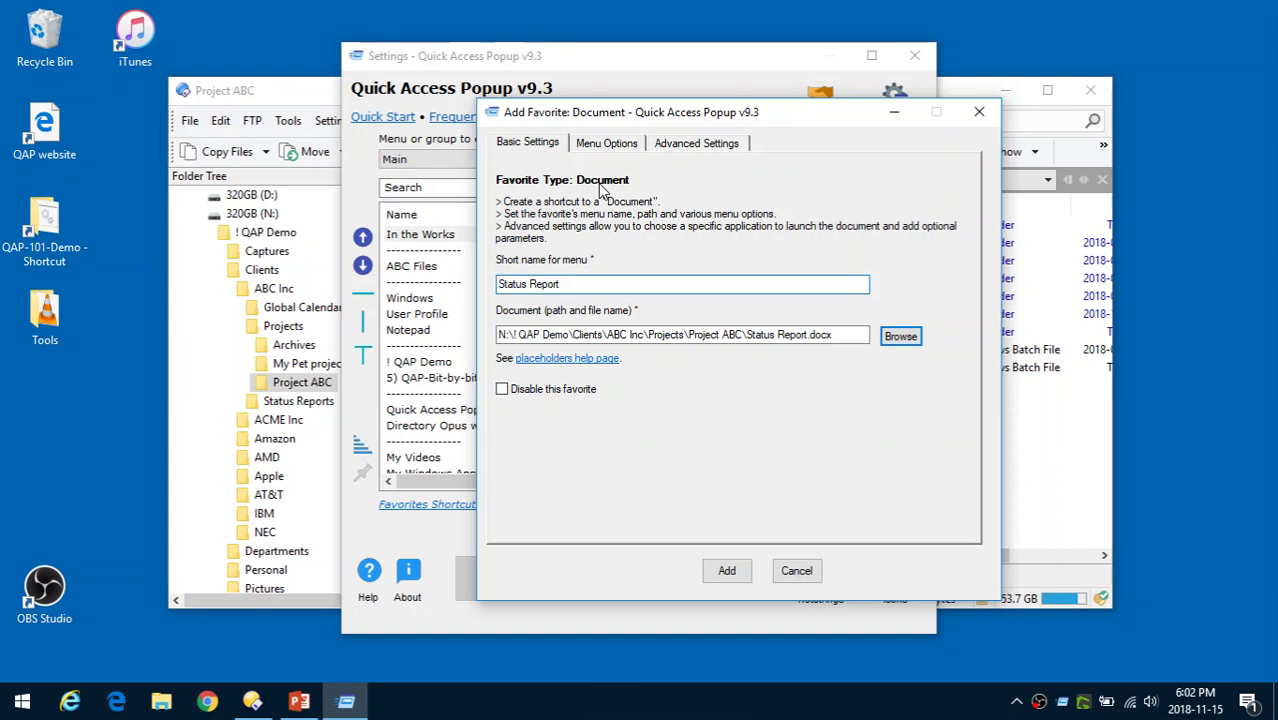
{"action": "left_click_drag", "start_coordinate": [836, 336], "coordinate": [502, 322]}
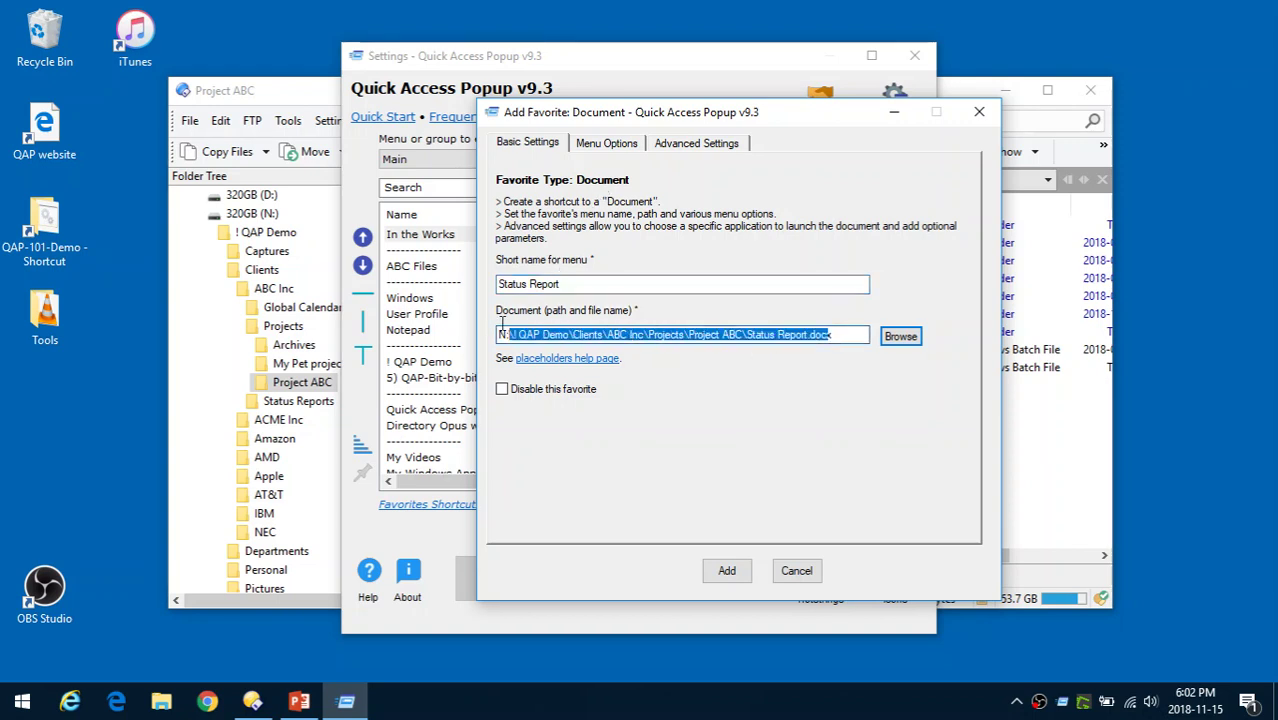
{"action": "left_click", "coordinate": [585, 284]}
{"action": "left_click_drag", "start_coordinate": [585, 284], "coordinate": [464, 287]}
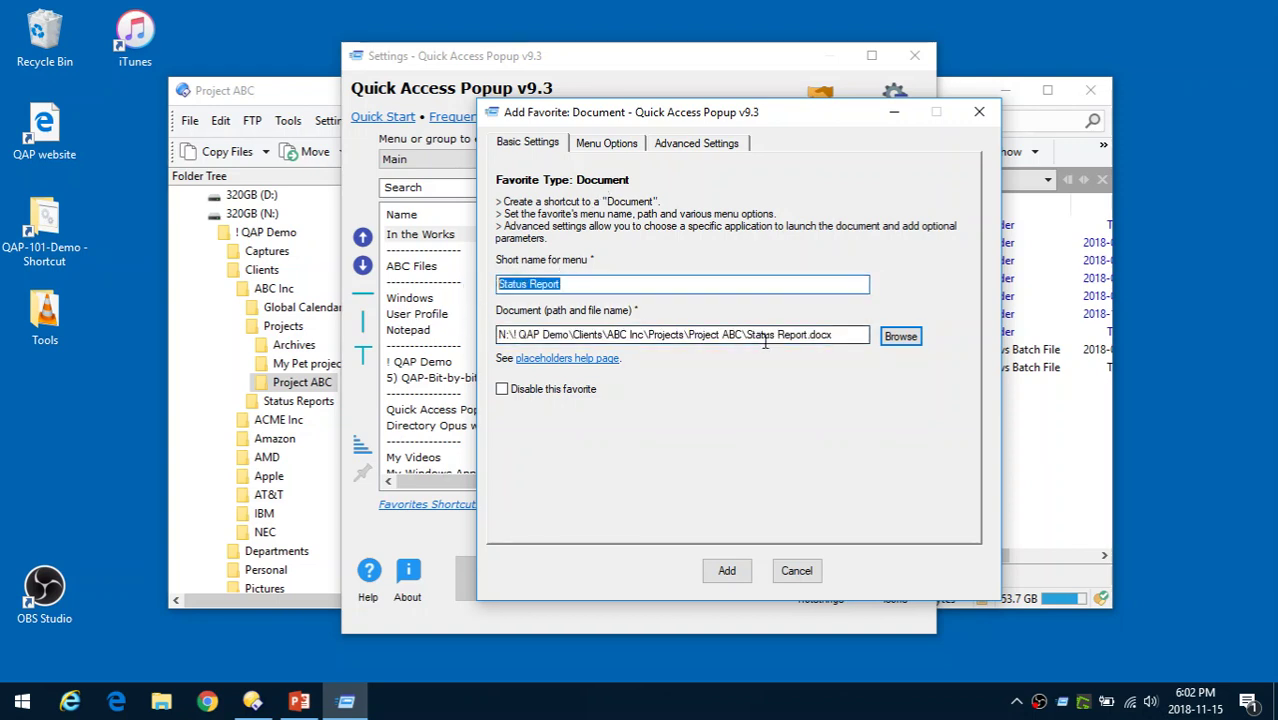
{"action": "left_click_drag", "start_coordinate": [753, 336], "coordinate": [795, 339]}
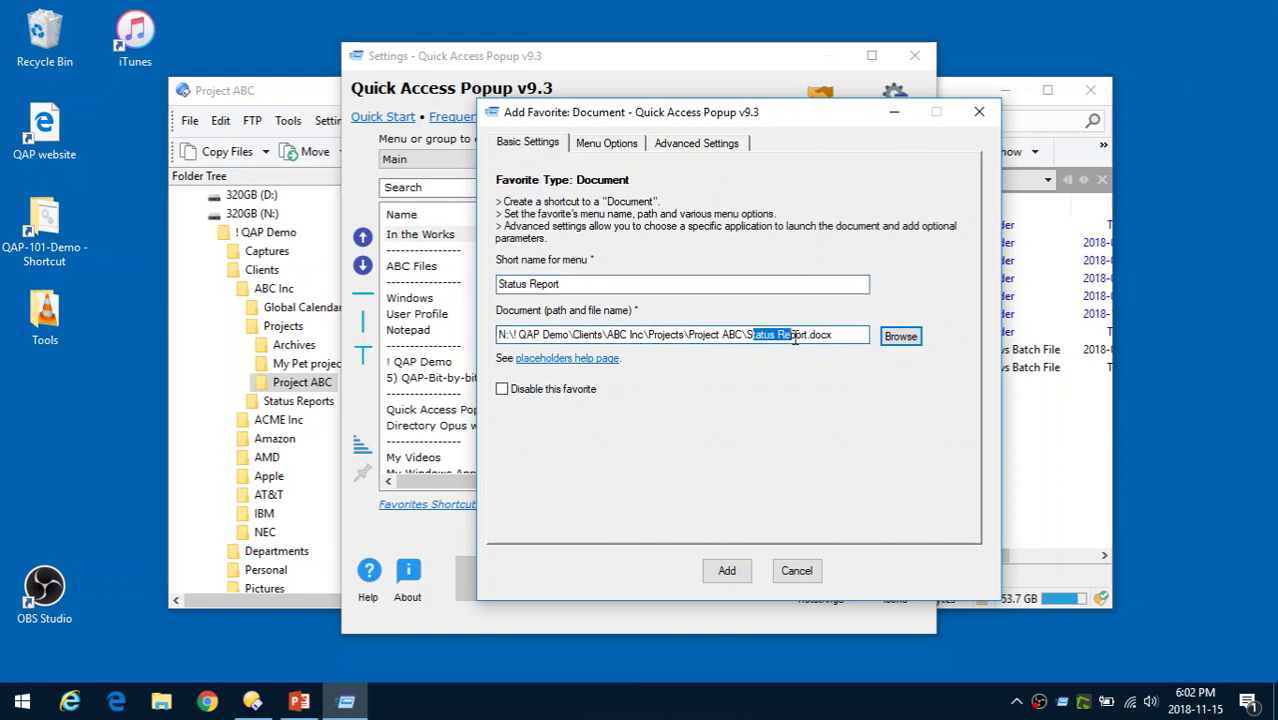
{"action": "left_click", "coordinate": [727, 570]}
- Reposition the Status Report favorite in the Main menu list directly below ABC Files
{"action": "left_click", "coordinate": [363, 237]}
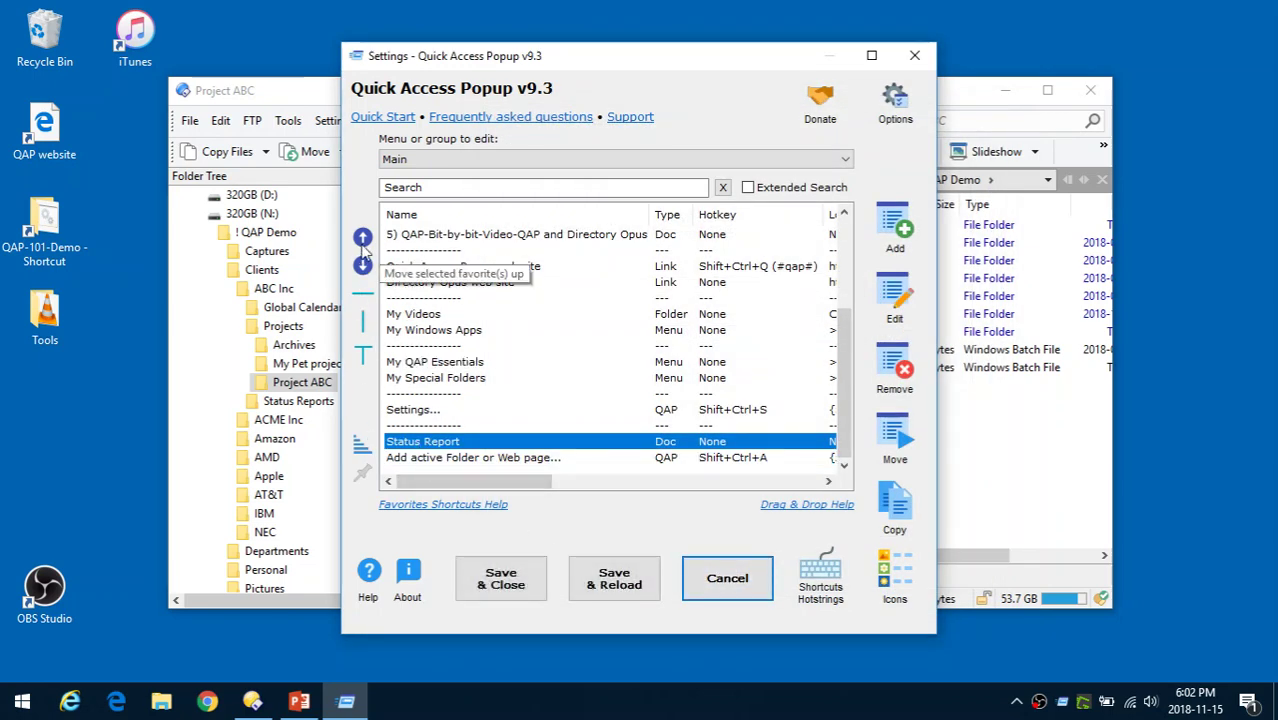
{"action": "double_click", "coordinate": [363, 237]}
{"action": "double_click", "coordinate": [363, 237]}
{"action": "double_click", "coordinate": [363, 237]}
{"action": "double_click", "coordinate": [363, 237]}
{"action": "double_click", "coordinate": [363, 238]}
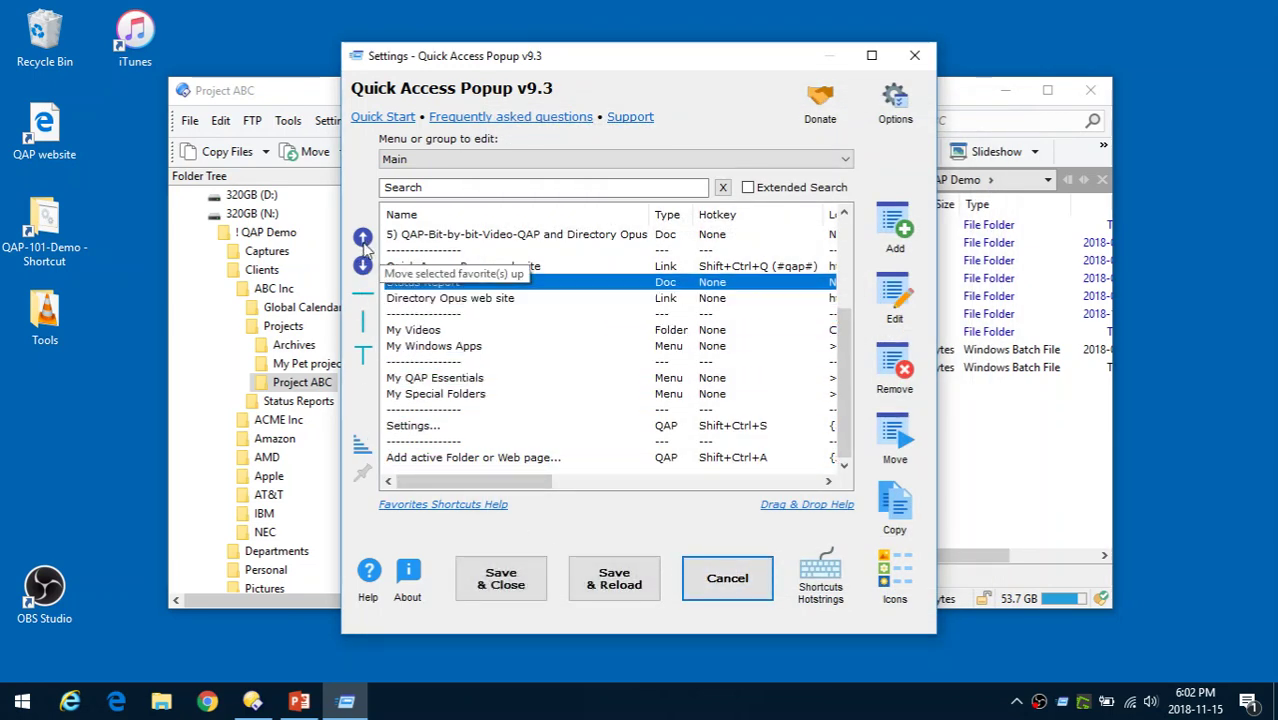
{"action": "double_click", "coordinate": [363, 238]}
{"action": "double_click", "coordinate": [363, 238]}
{"action": "triple_click", "coordinate": [363, 238]}
{"action": "double_click", "coordinate": [363, 238]}
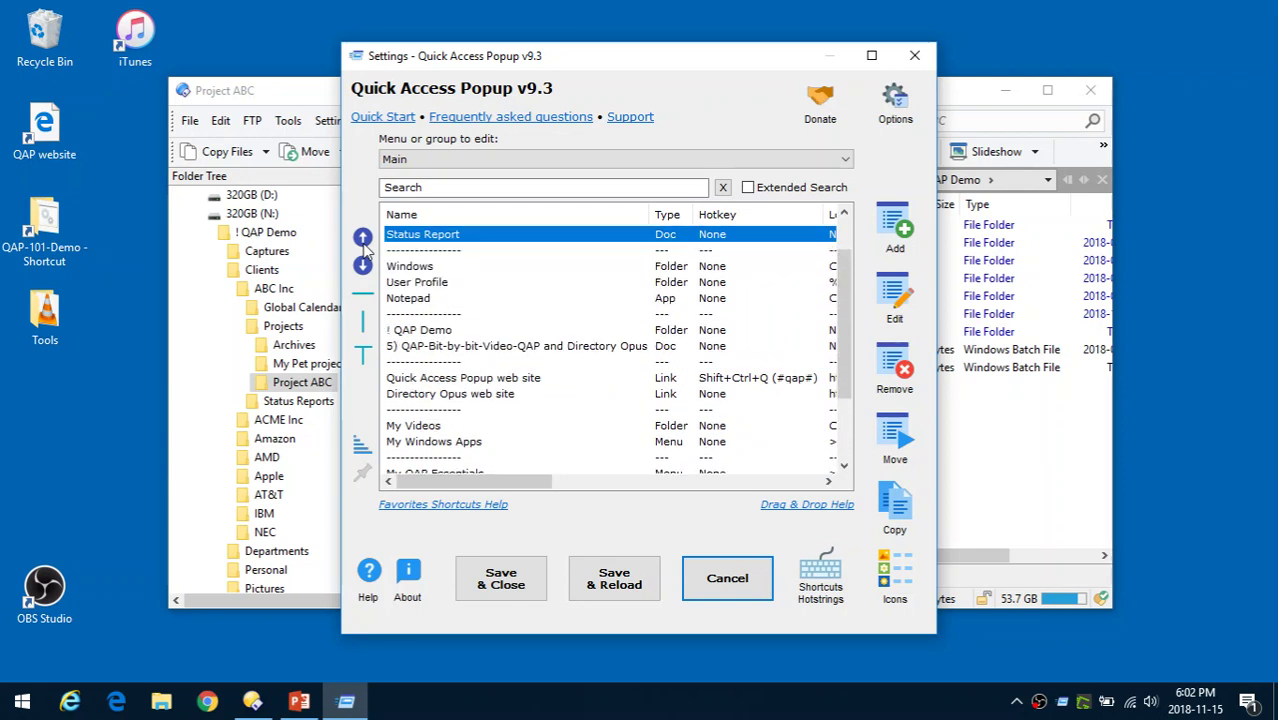
{"action": "triple_click", "coordinate": [363, 238]}
{"action": "left_click", "coordinate": [363, 265]}
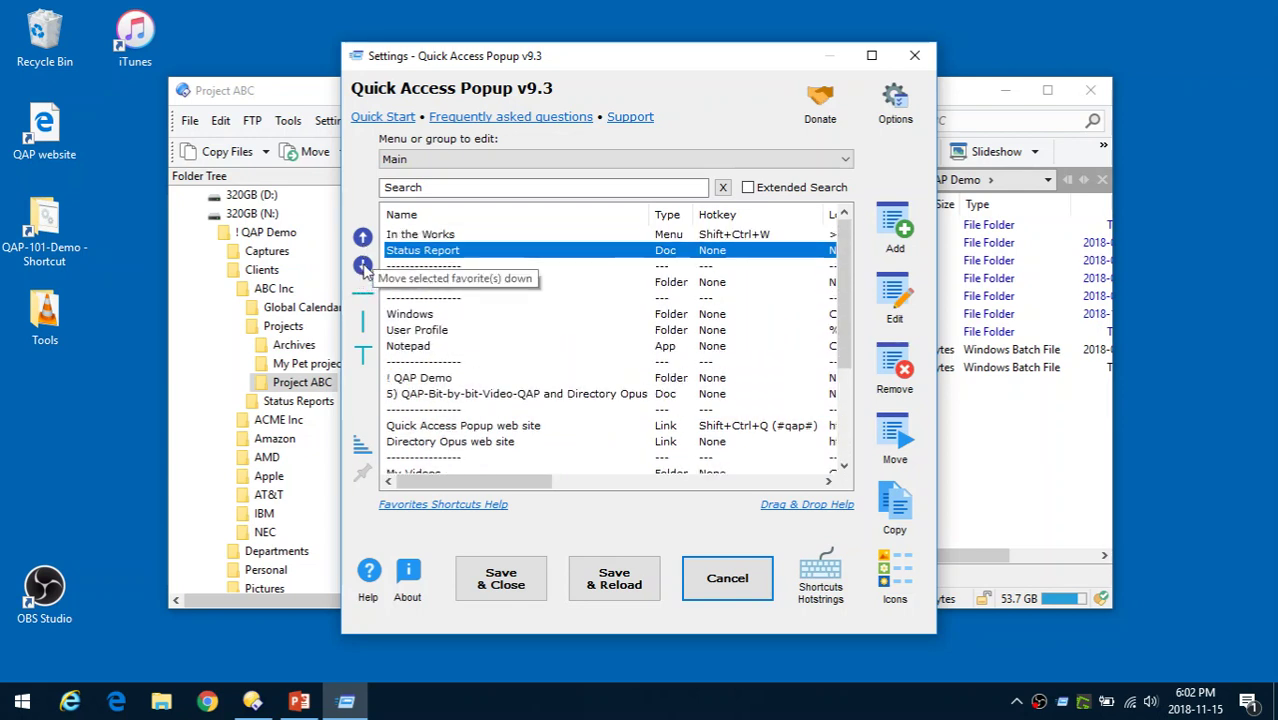
{"action": "double_click", "coordinate": [363, 265]}
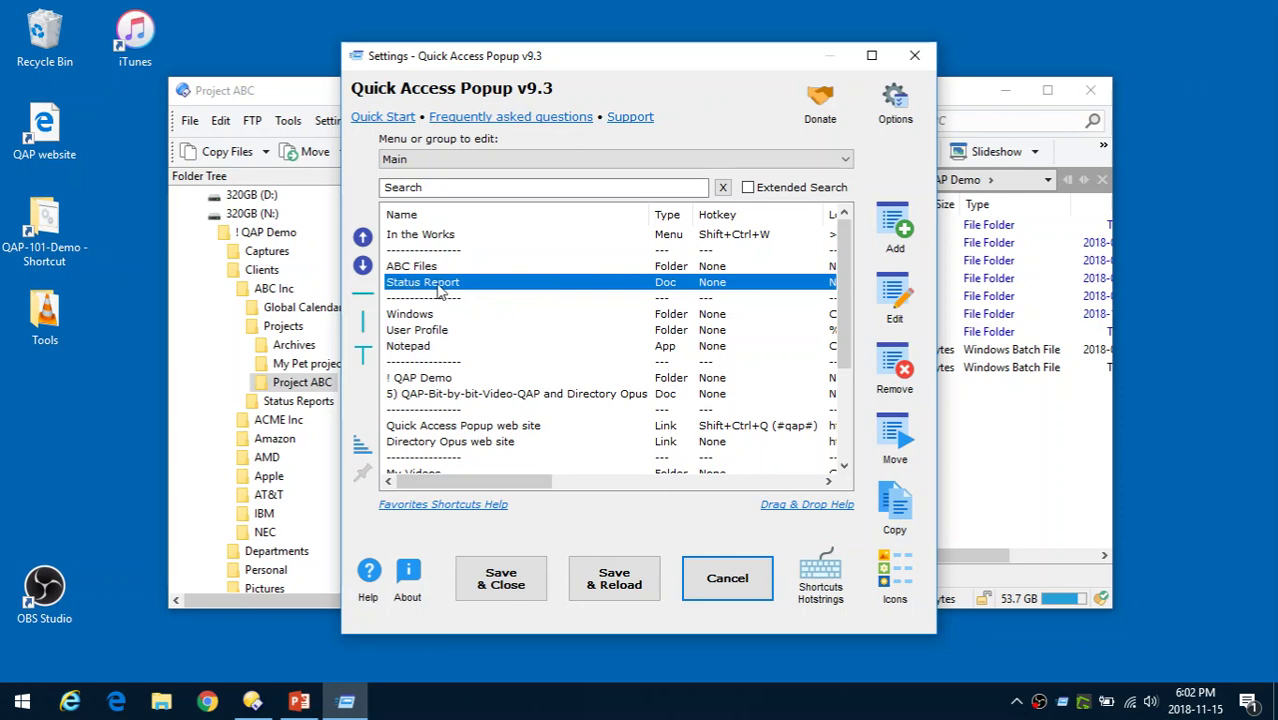
- Save and close the settings, then bring up the popup menu showing Status Report
{"action": "left_click", "coordinate": [500, 584]}
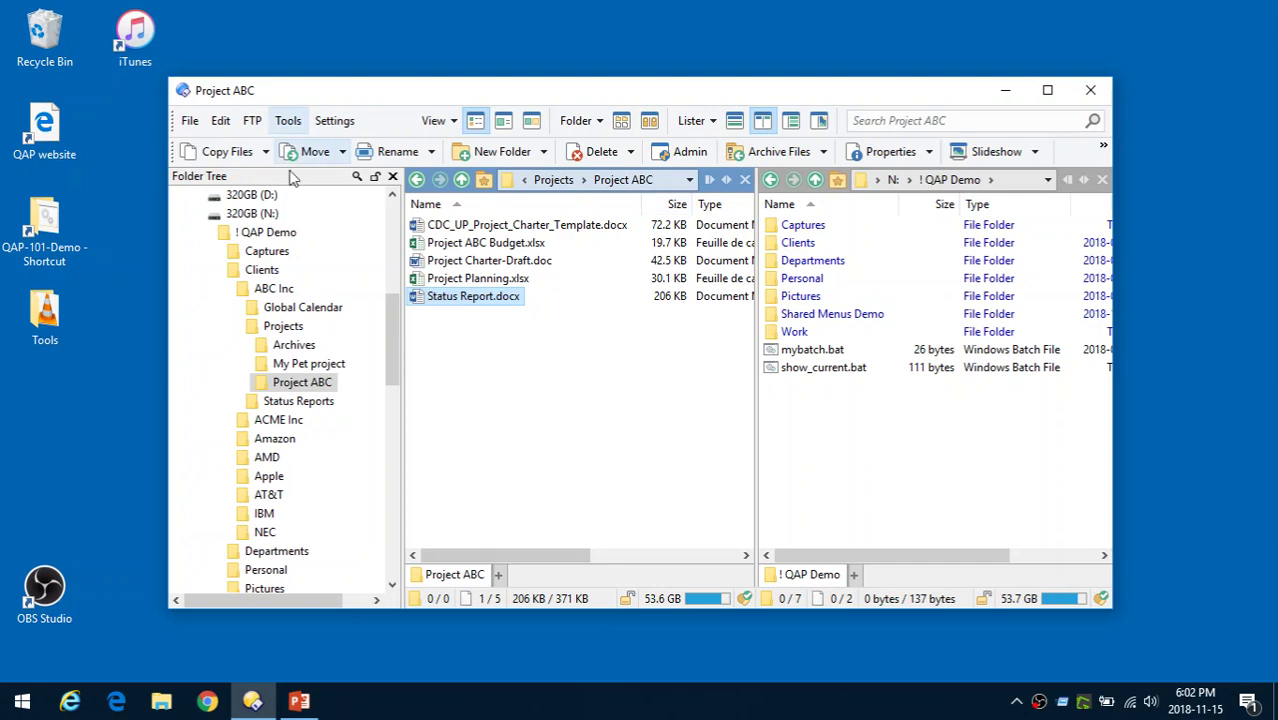
{"action": "left_click", "coordinate": [343, 45]}
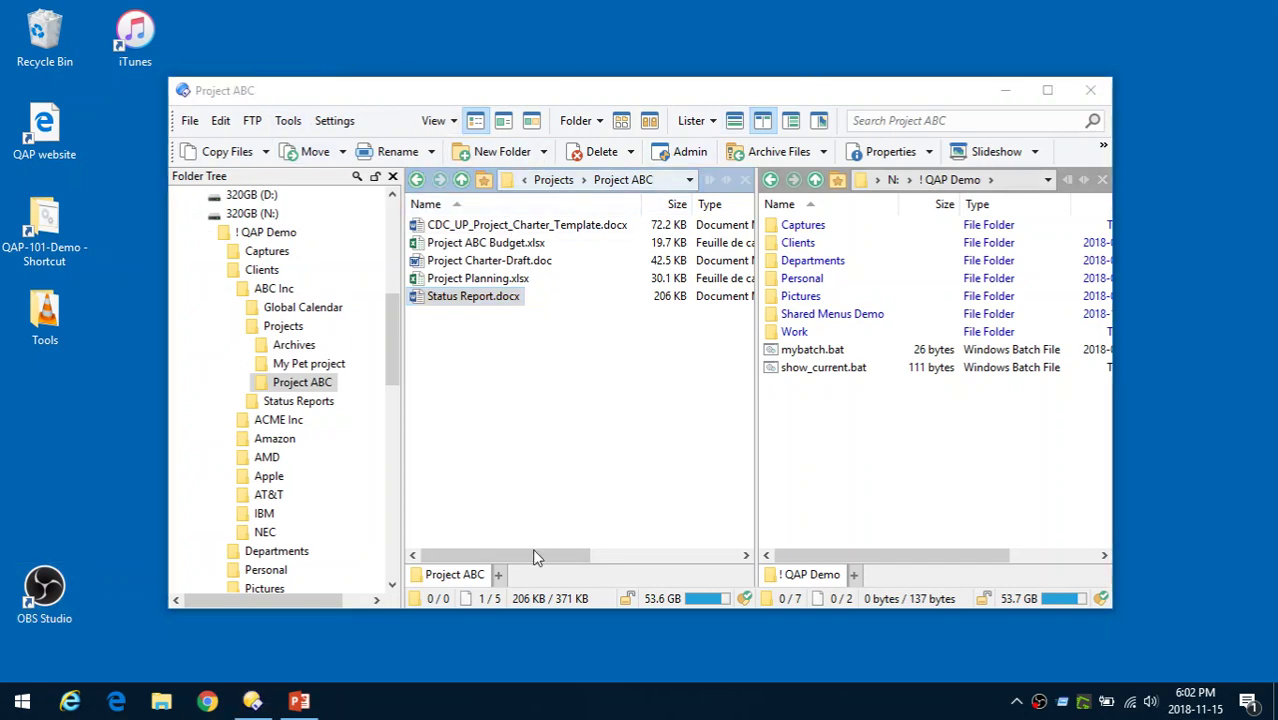
{"action": "middle_click", "coordinate": [312, 47]}
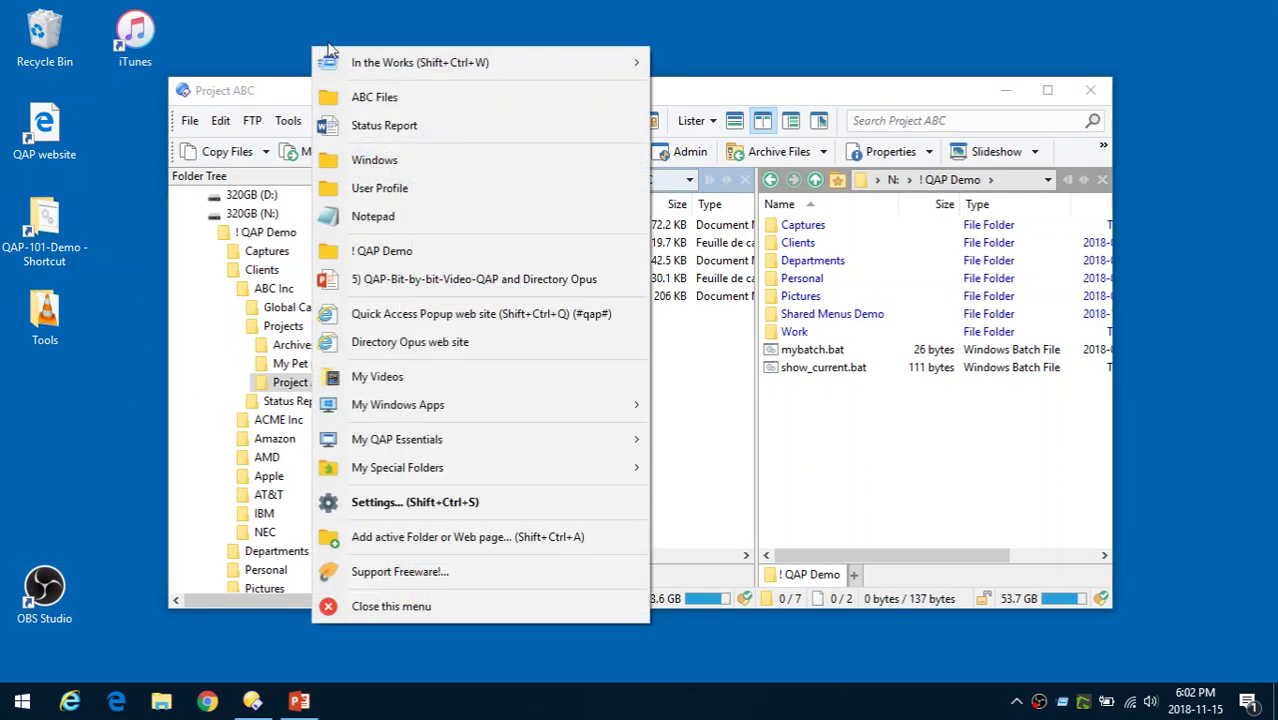
{"action": "left_click", "coordinate": [384, 127]}
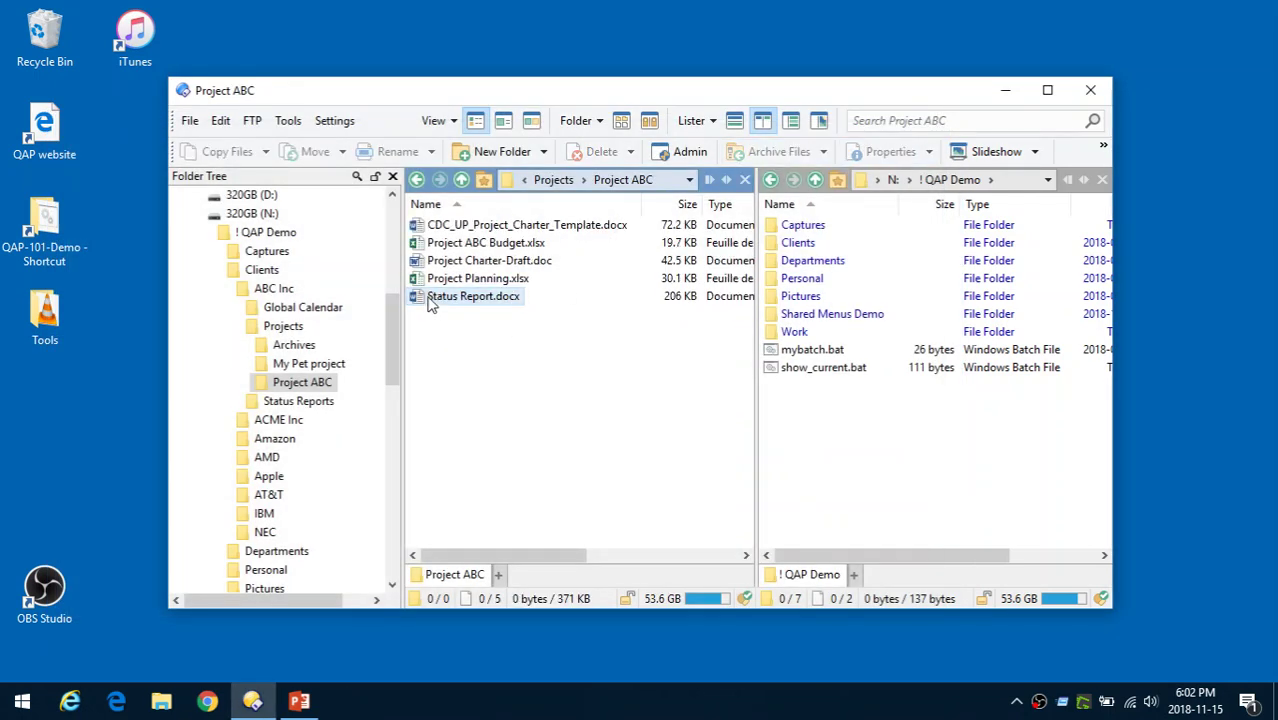
- Start adding the Personal folder (N:\! QAP Demo\Personal) as a Quick Access Popup favorite
{"action": "right_click", "coordinate": [779, 280]}
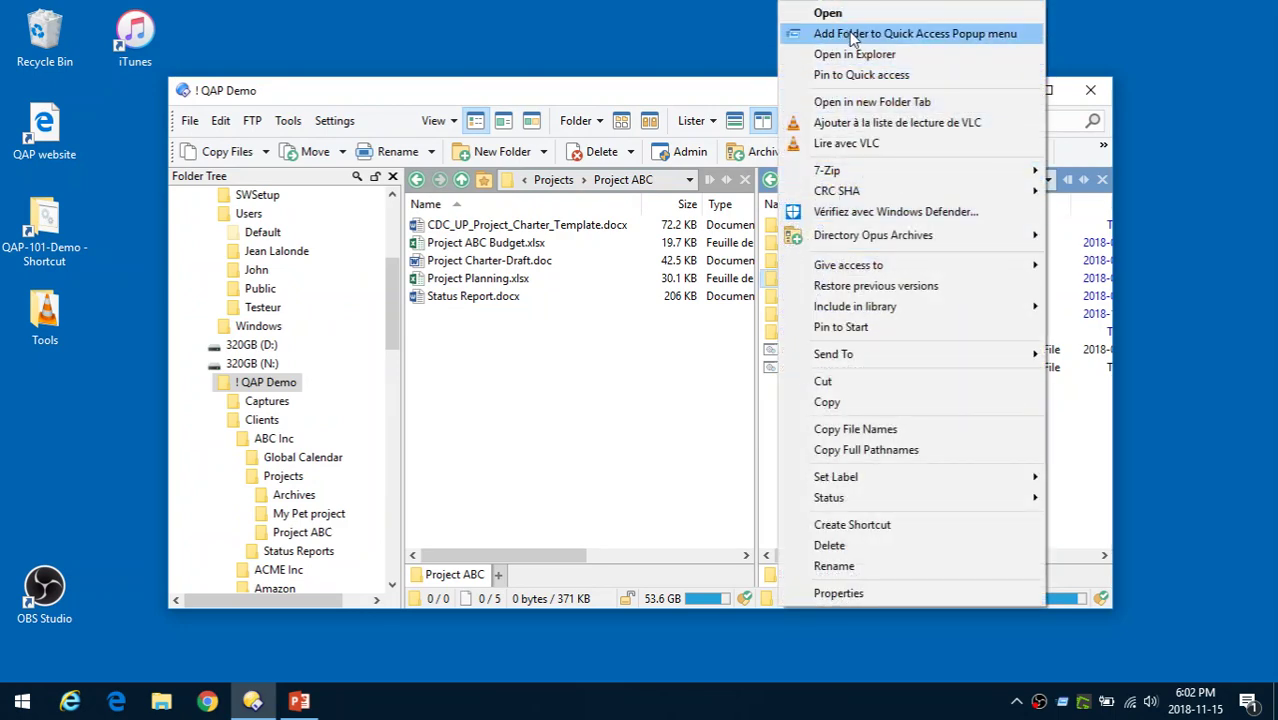
{"action": "left_click", "coordinate": [926, 36]}
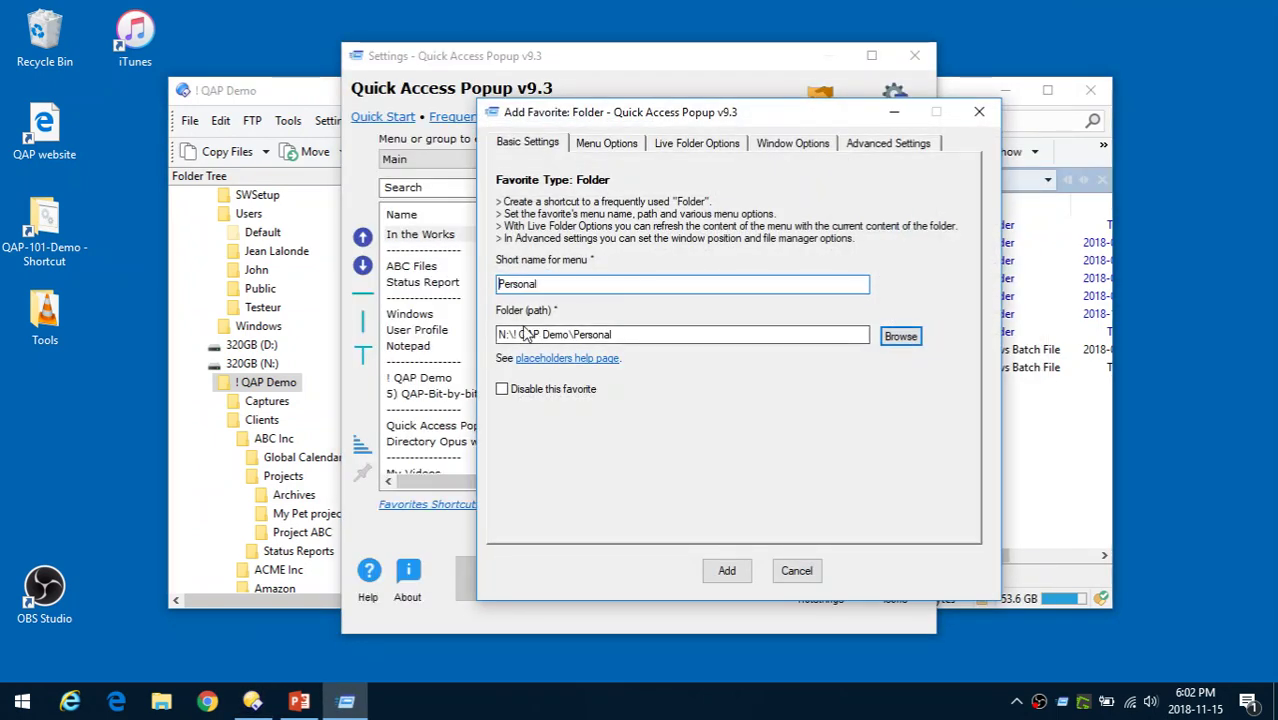
{"action": "left_click_drag", "start_coordinate": [614, 335], "coordinate": [465, 335]}
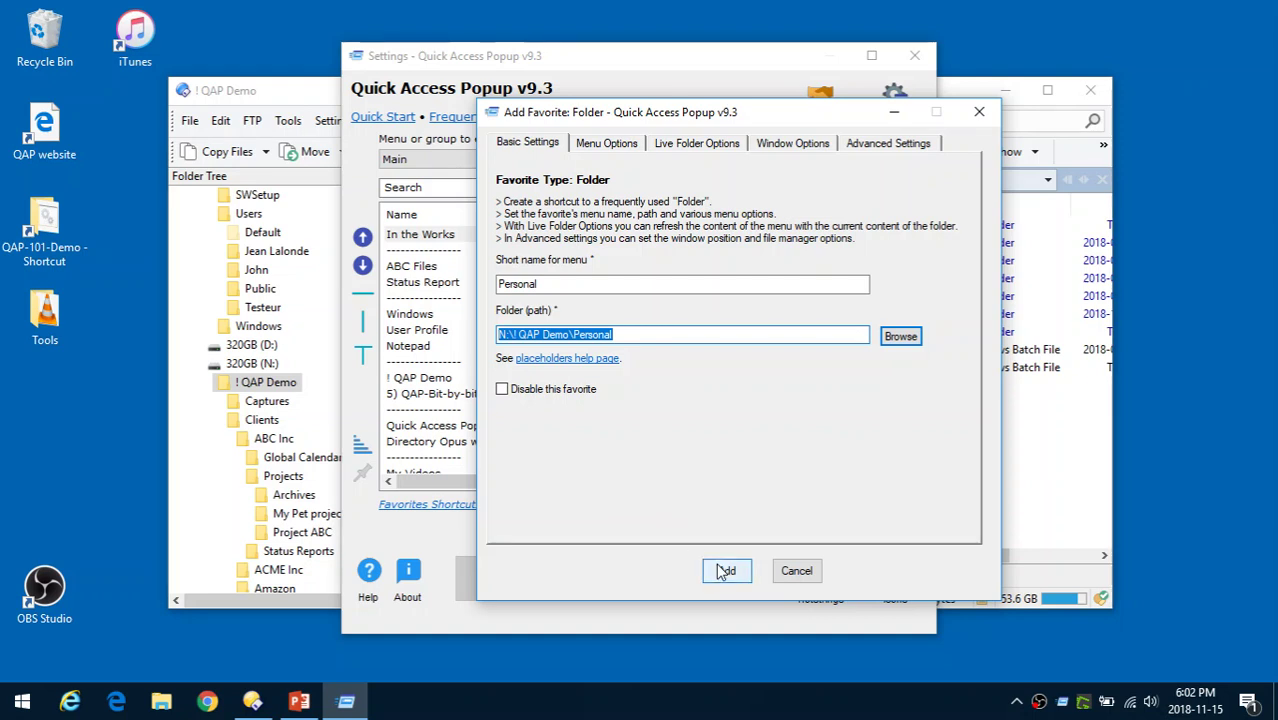
- Insert the Personal favorite before ABC Files, add it, and save the menu
{"action": "left_click", "coordinate": [628, 145]}
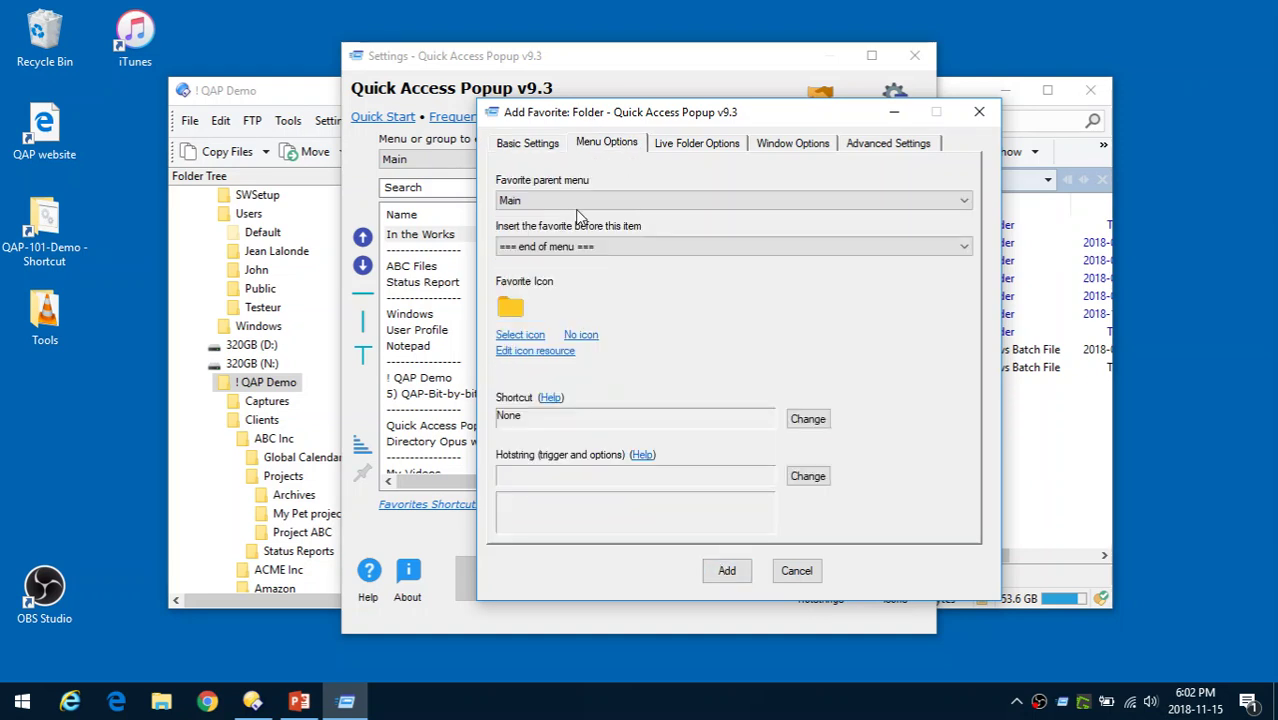
{"action": "left_click", "coordinate": [573, 247]}
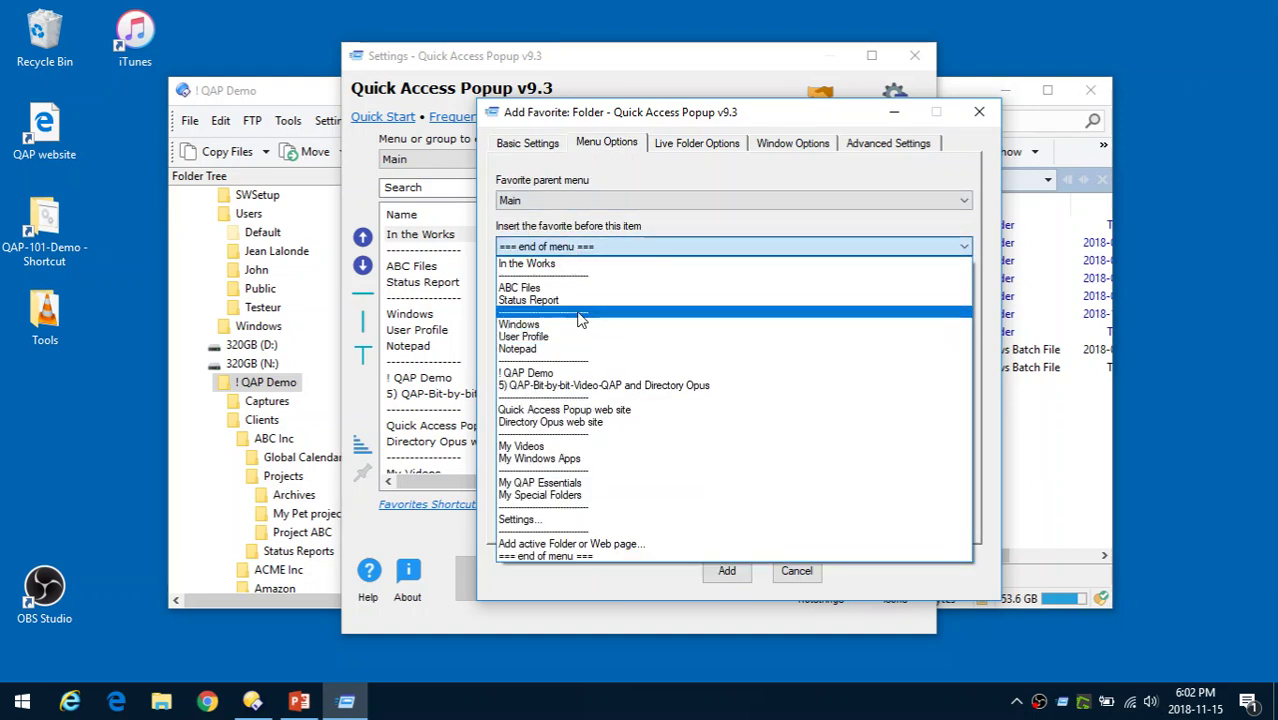
{"action": "left_click", "coordinate": [580, 316]}
{"action": "left_click", "coordinate": [562, 247]}
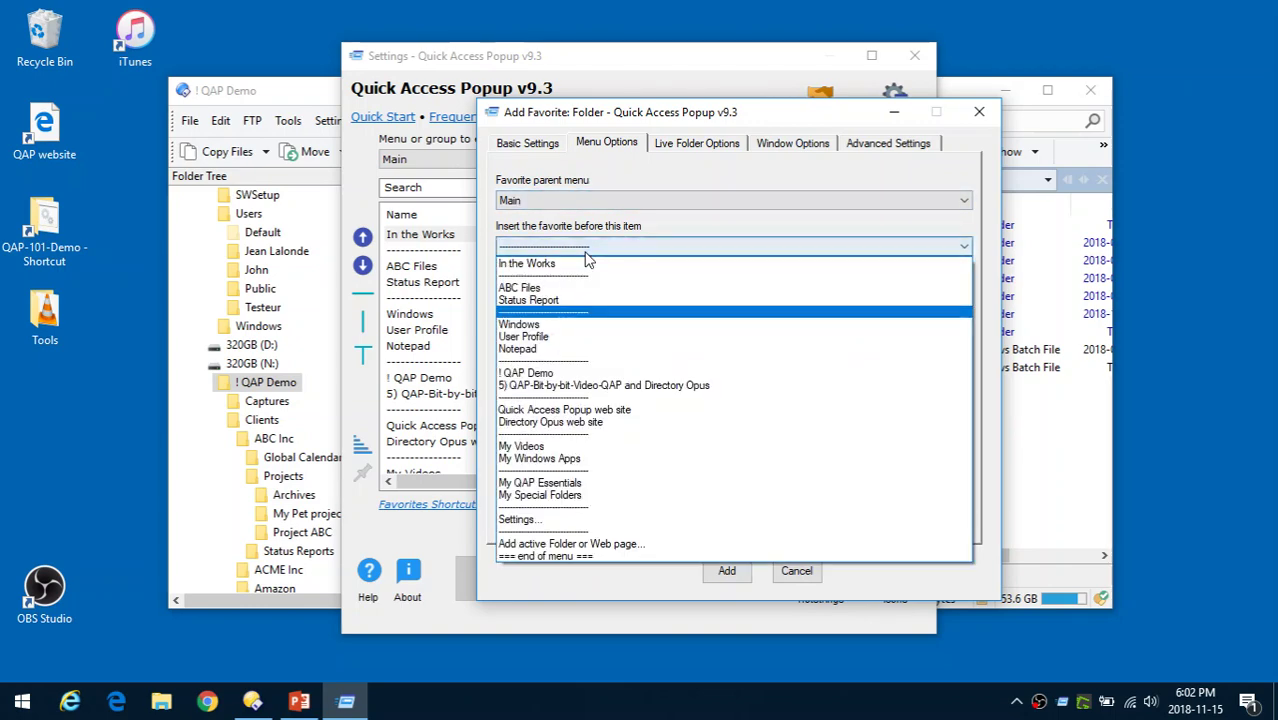
{"action": "left_click", "coordinate": [560, 290]}
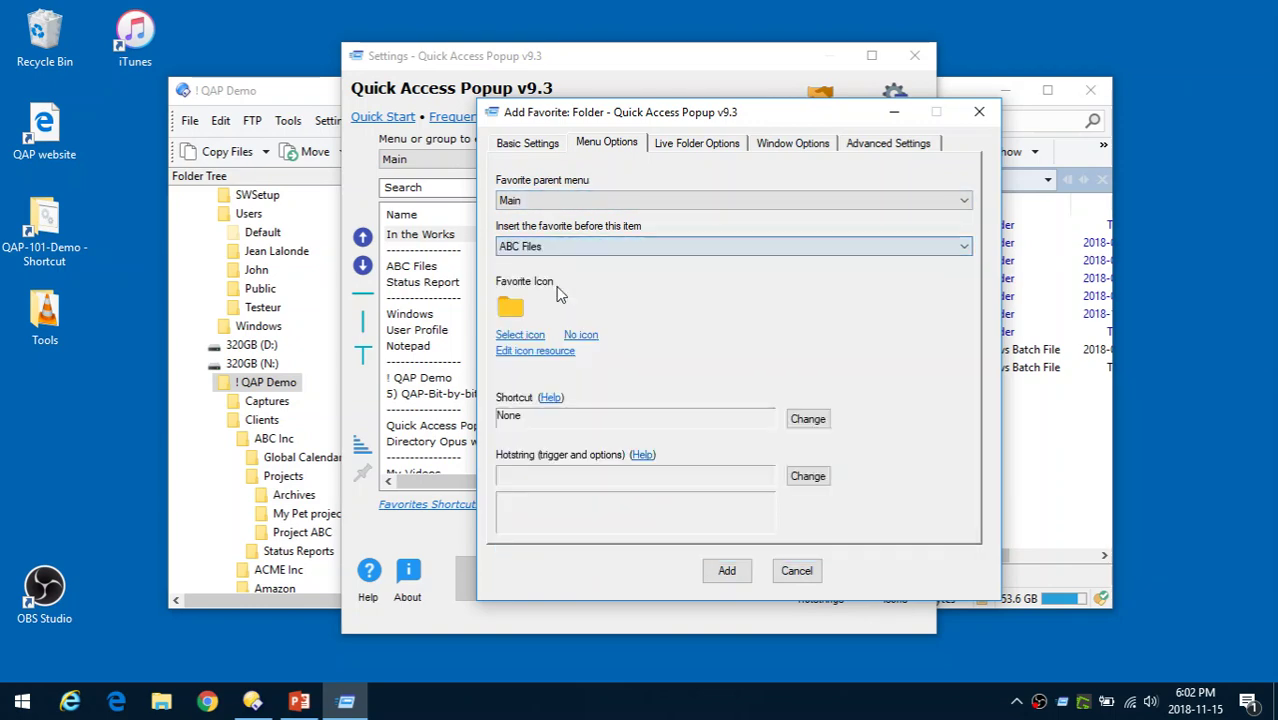
{"action": "left_click", "coordinate": [724, 573]}
{"action": "left_click", "coordinate": [503, 578]}
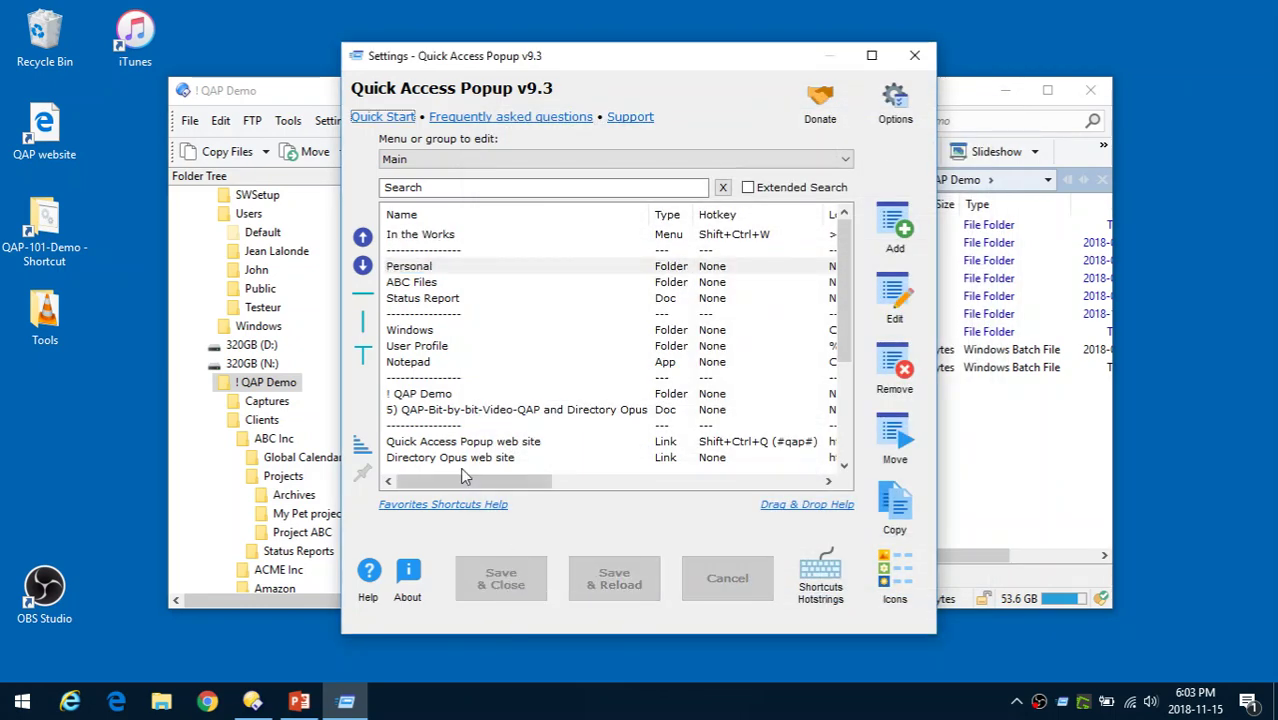
{"action": "left_click", "coordinate": [442, 295]}
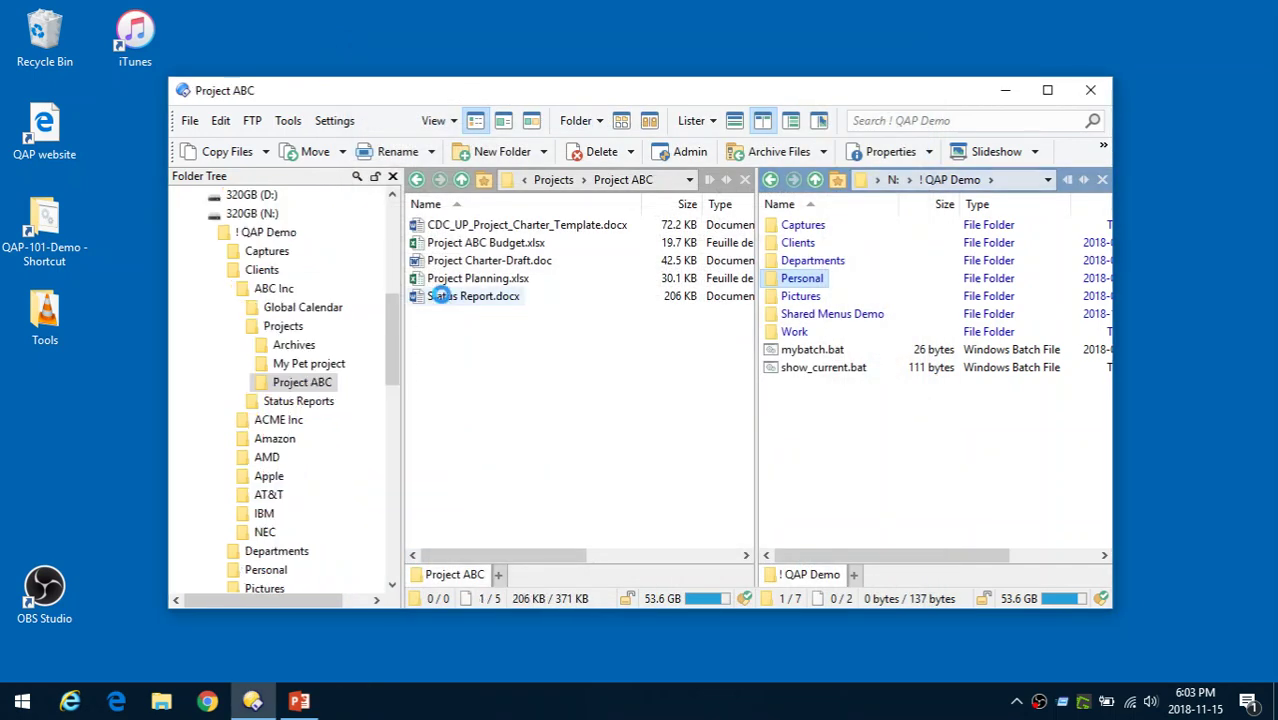
{"action": "middle_click", "coordinate": [442, 295]}
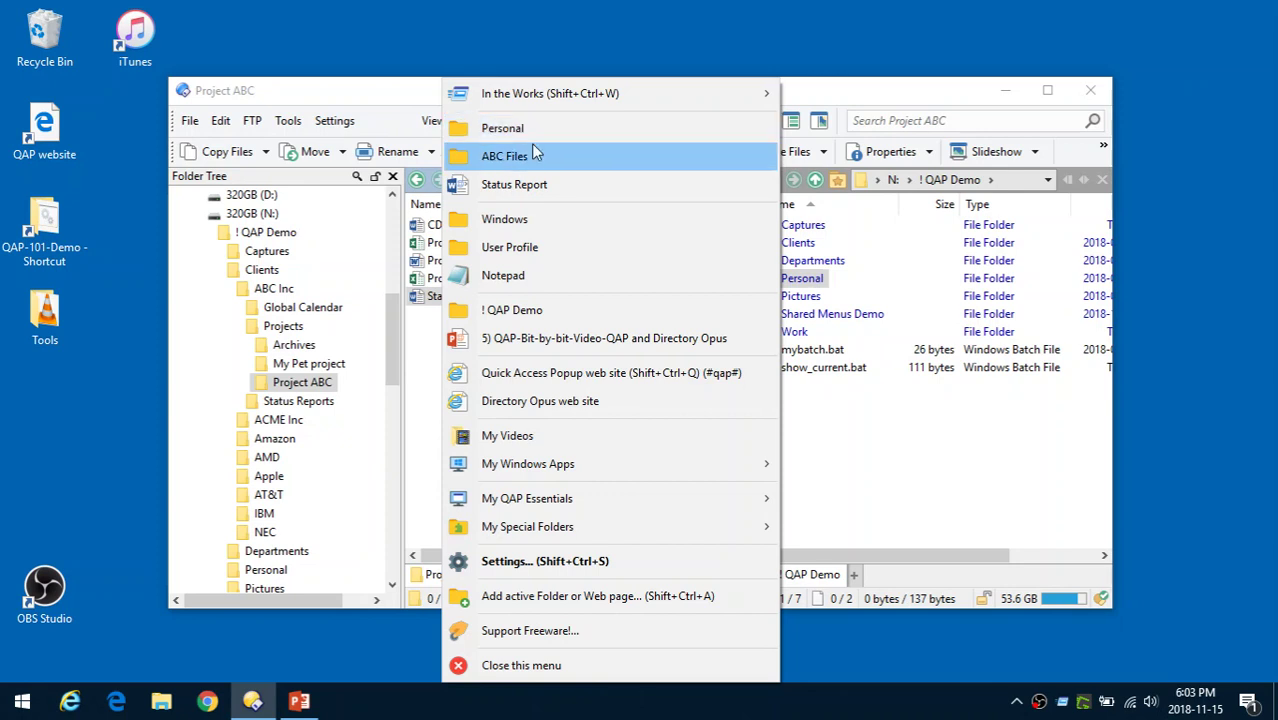
{"action": "left_click", "coordinate": [846, 454]}
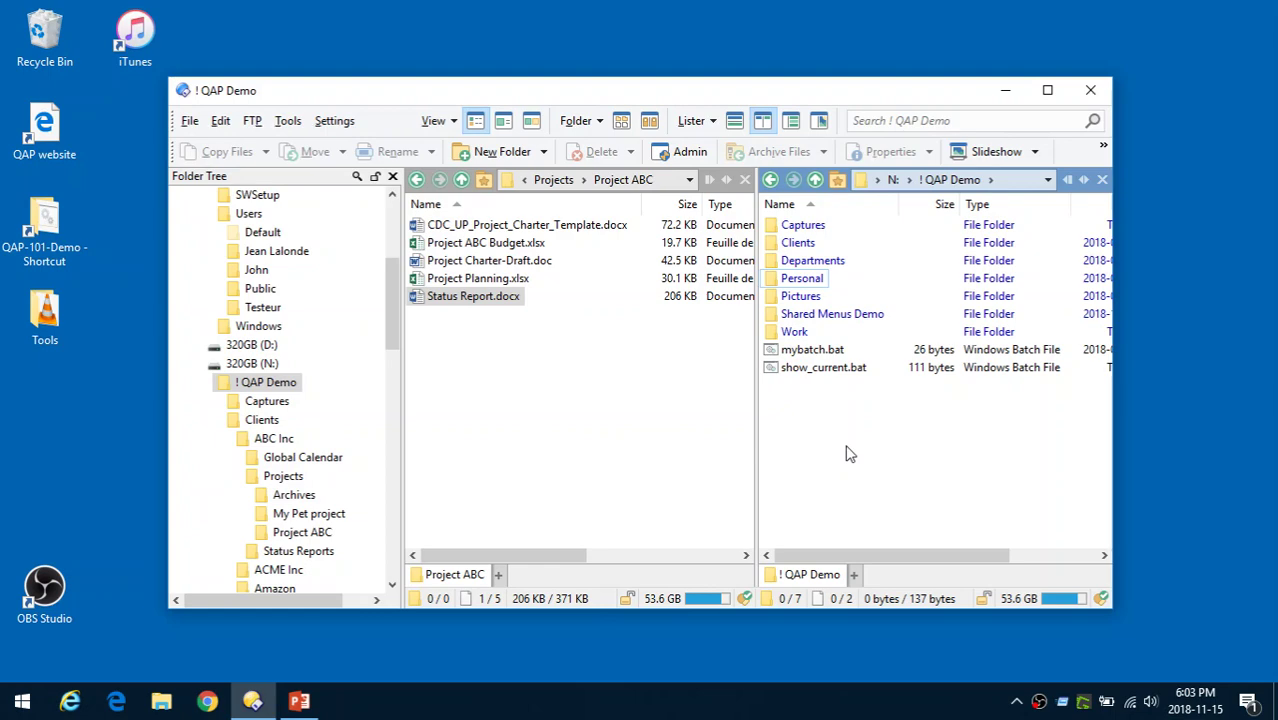
{"action": "key", "text": "alt+Tab"}
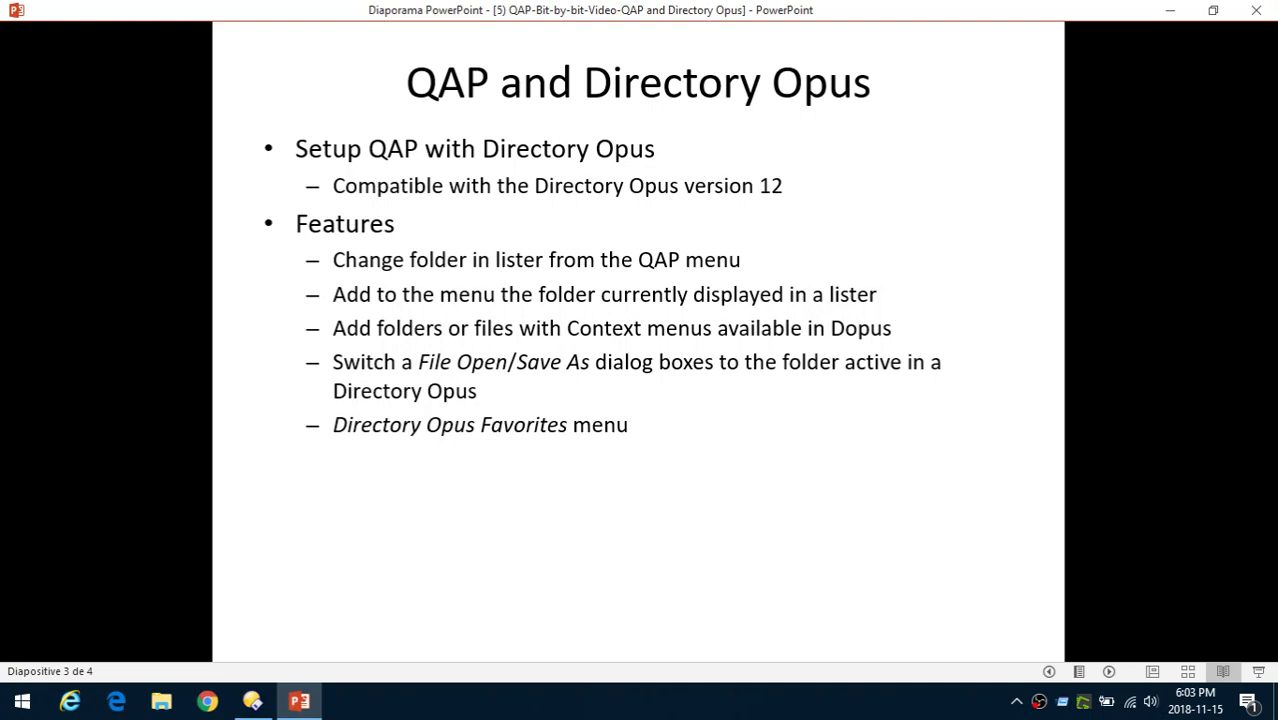
- Minimize PowerPoint and make the Project ABC pane in Directory Opus active
{"action": "left_click", "coordinate": [1170, 10]}
{"action": "left_click", "coordinate": [563, 360]}
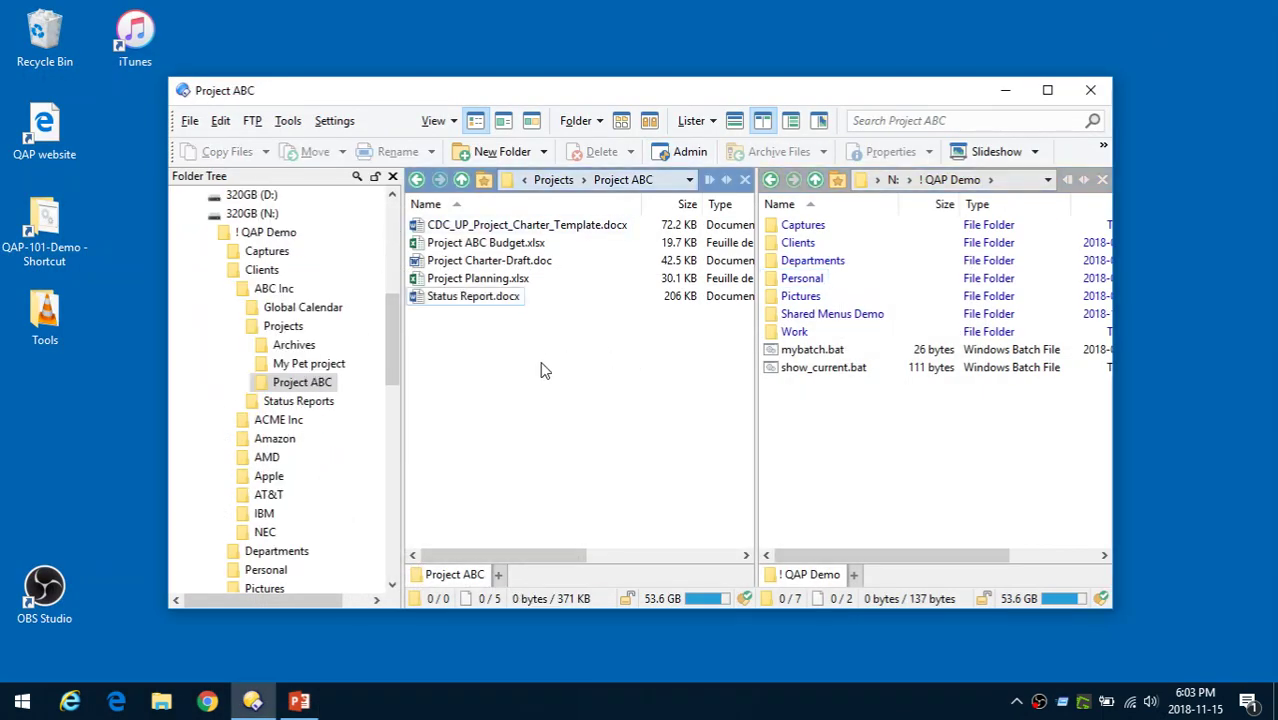
- Launch a new Notepad document from the QAP menu, cancel File > Open, and refocus Project ABC
{"action": "middle_click", "coordinate": [450, 330]}
{"action": "left_click", "coordinate": [478, 275]}
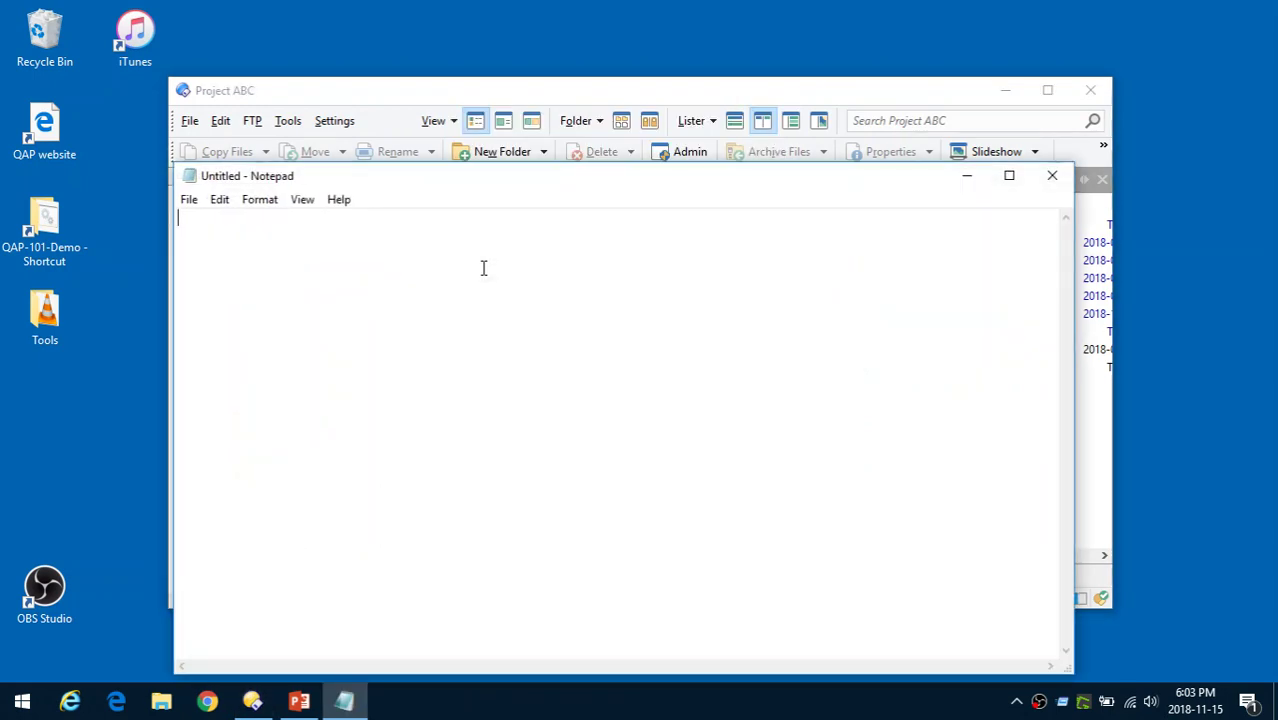
{"action": "left_click", "coordinate": [187, 204]}
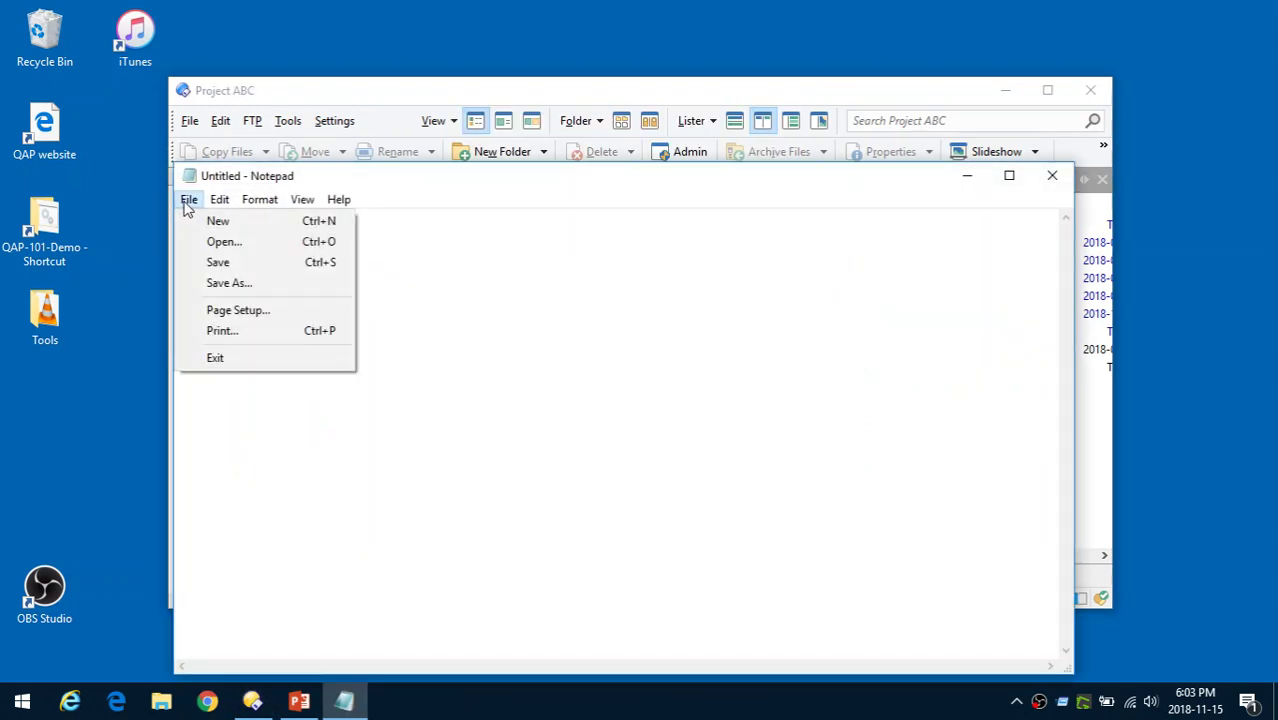
{"action": "left_click", "coordinate": [213, 242]}
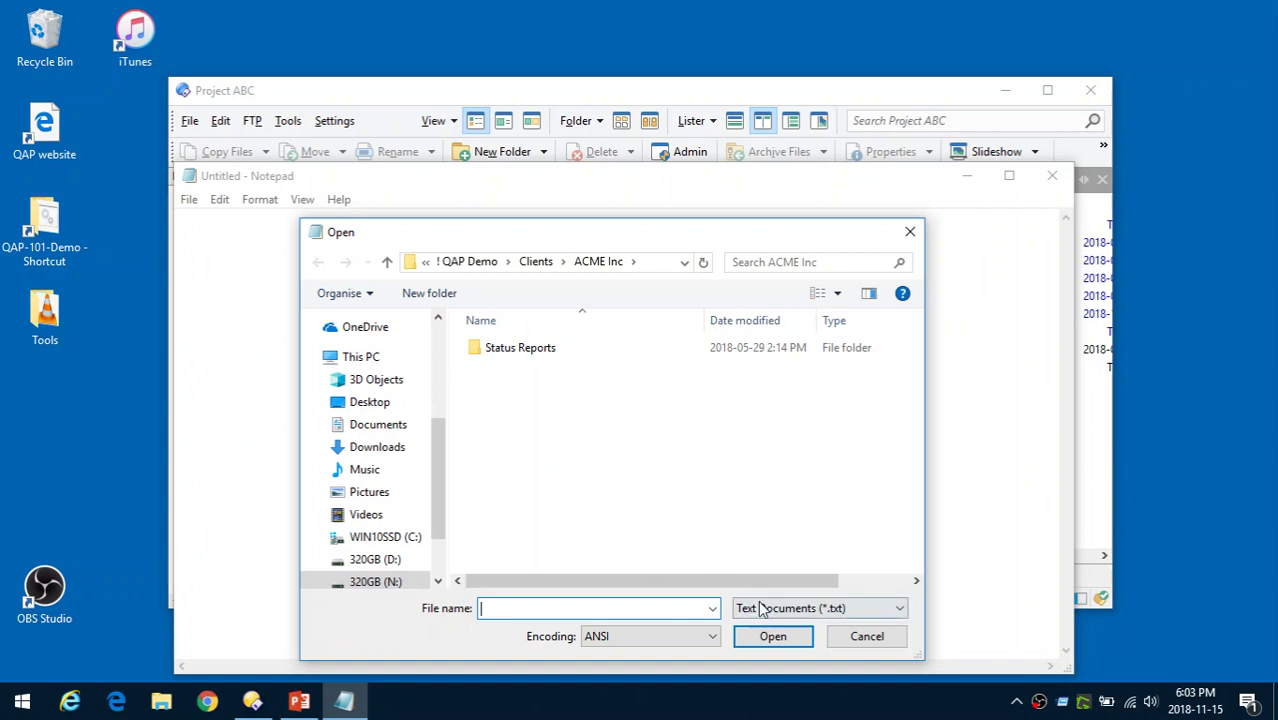
{"action": "left_click", "coordinate": [867, 637]}
{"action": "left_click", "coordinate": [1088, 440]}
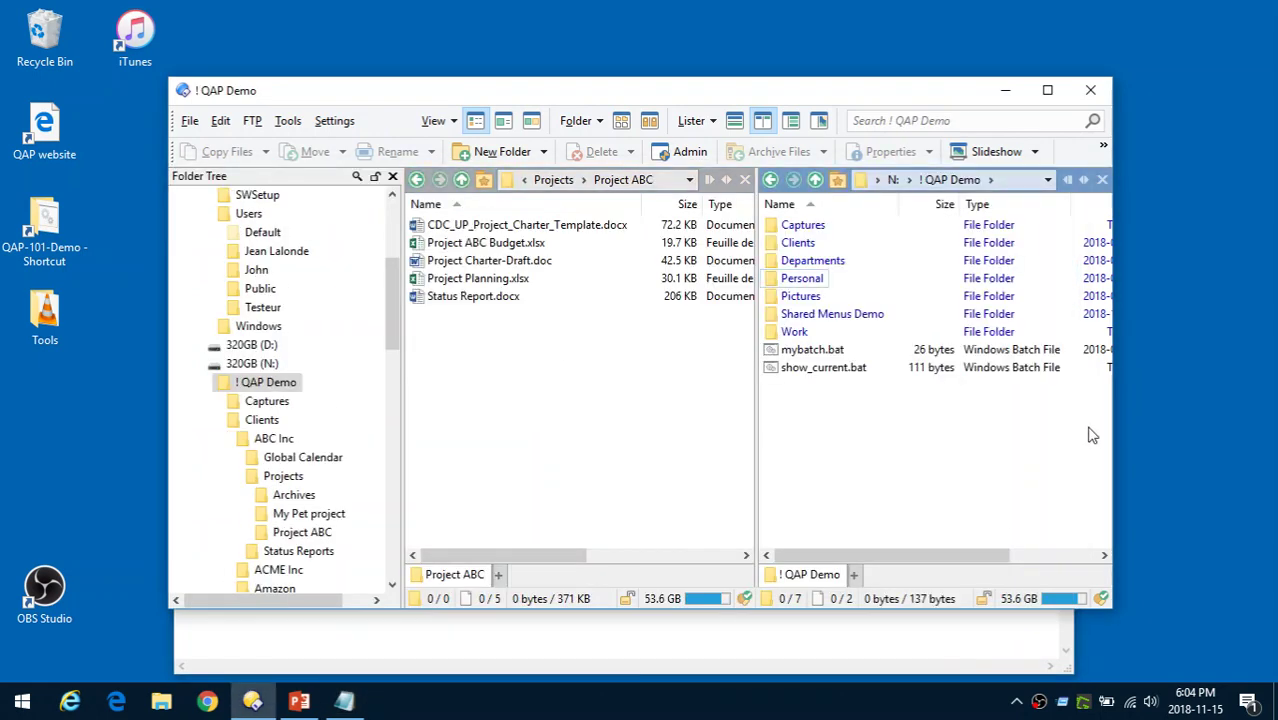
{"action": "left_click", "coordinate": [465, 472]}
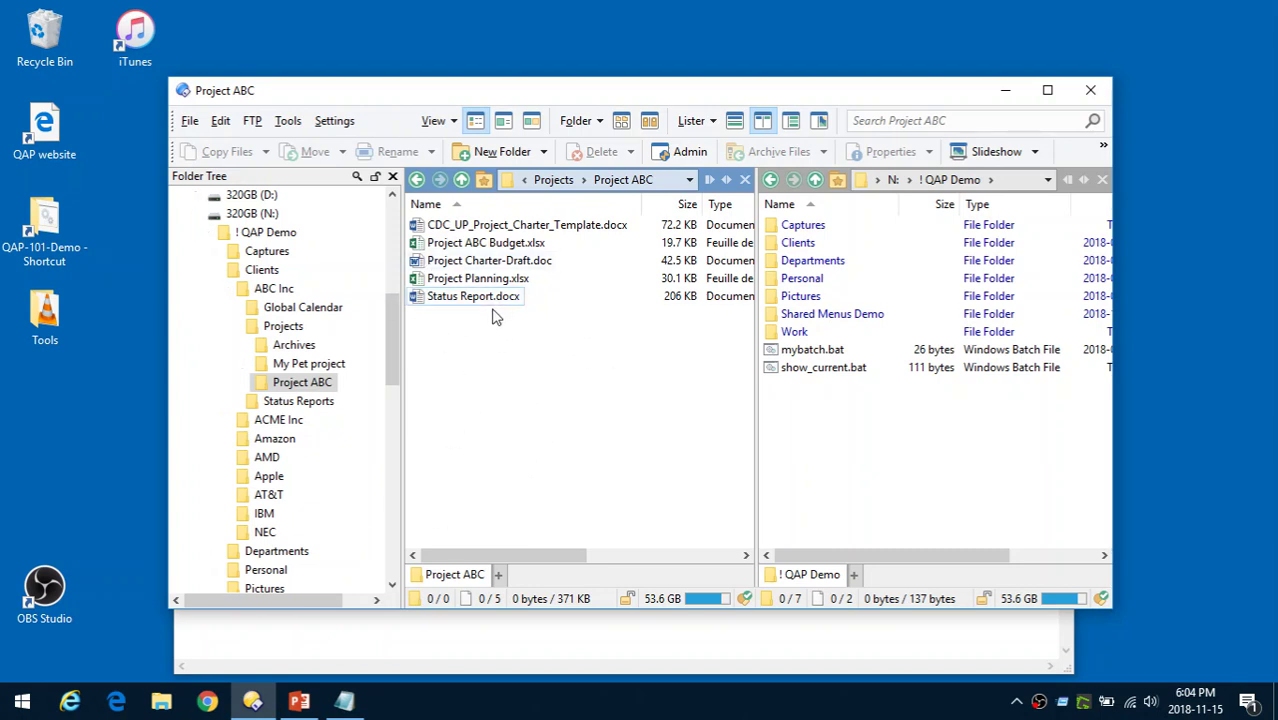
- Type 'new doc' followed by a new line in the blank Notepad document
{"action": "left_click", "coordinate": [437, 635]}
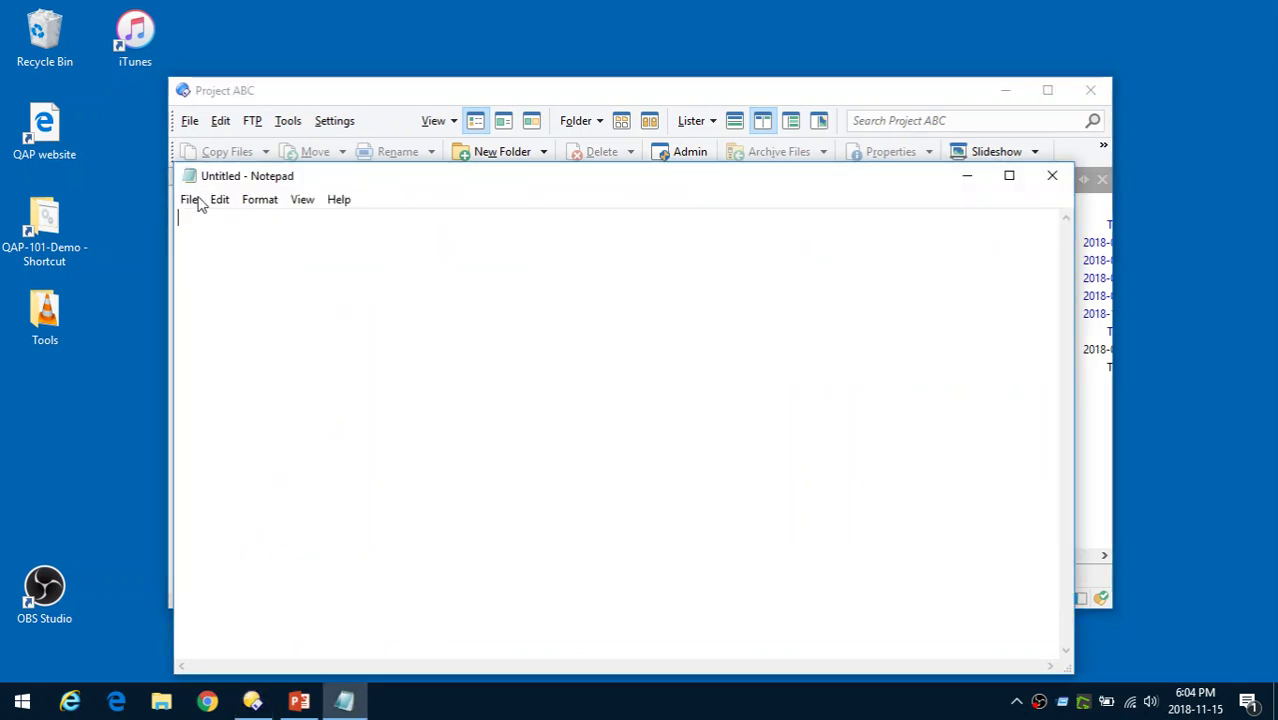
{"action": "type", "text": "new doc"}
{"action": "key", "text": "Return"}
- Open the Save As dialog, move it higher, and call up the Quick Access Popup menu
{"action": "left_click", "coordinate": [189, 199]}
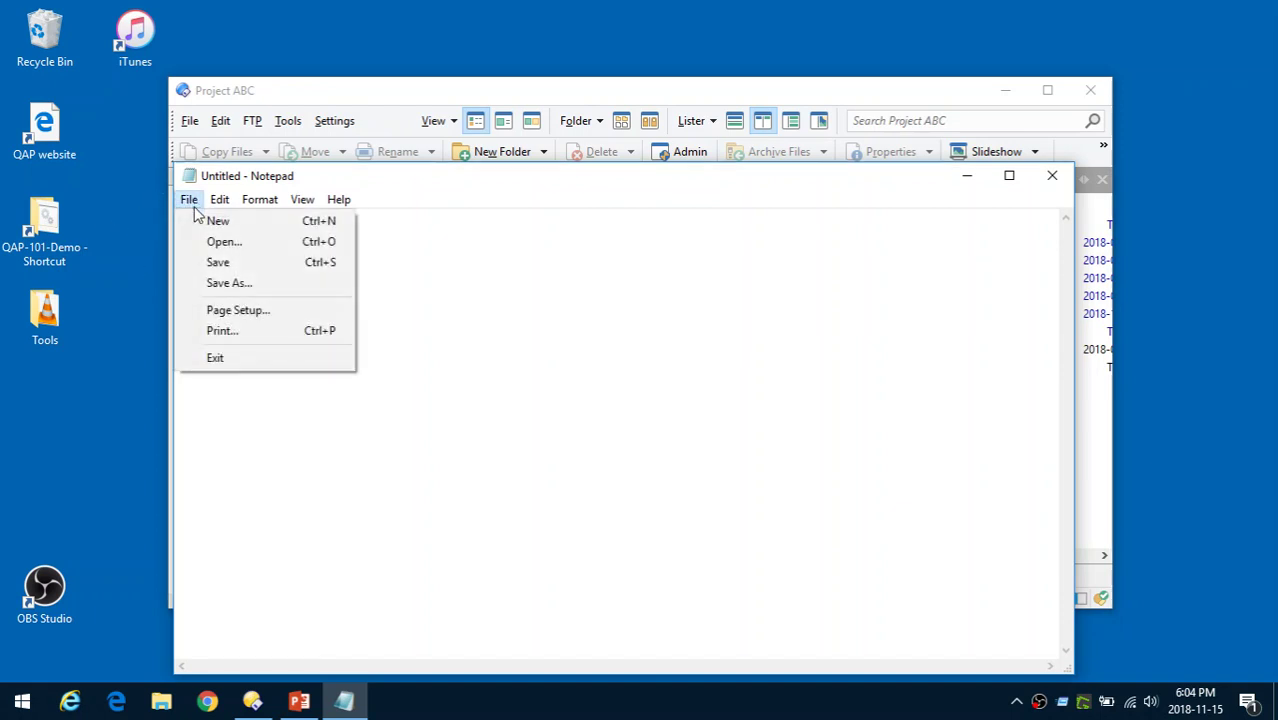
{"action": "left_click", "coordinate": [212, 263]}
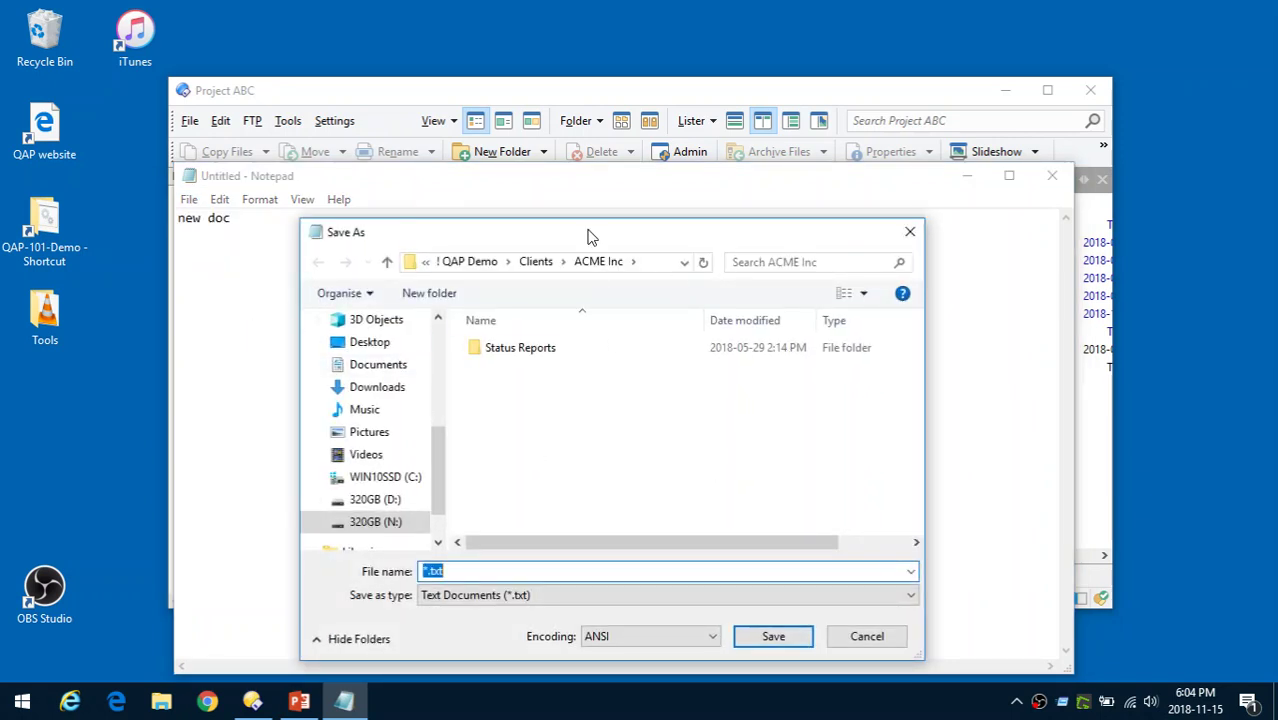
{"action": "left_click_drag", "start_coordinate": [591, 237], "coordinate": [589, 190]}
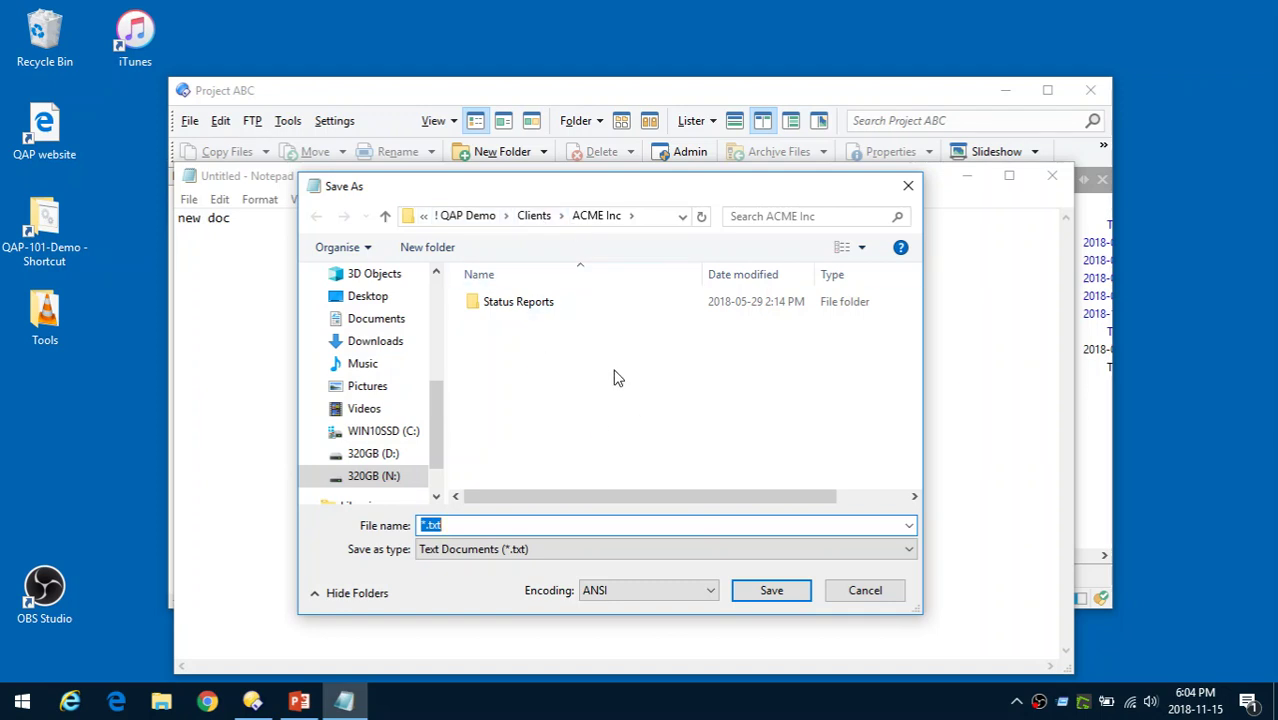
{"action": "middle_click", "coordinate": [519, 332]}
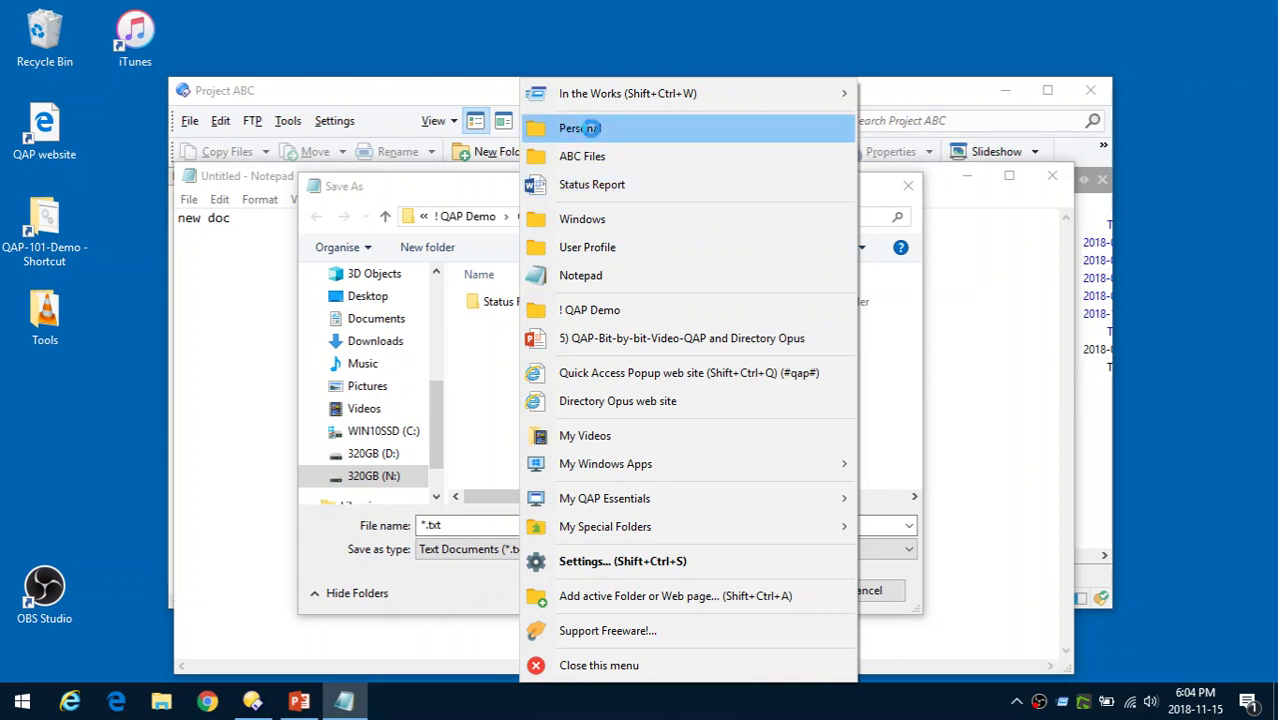
- Switch the Save As dialog to Personal, then to Project ABC via Reopen Current Folder in Dialog Box
{"action": "left_click", "coordinate": [590, 128]}
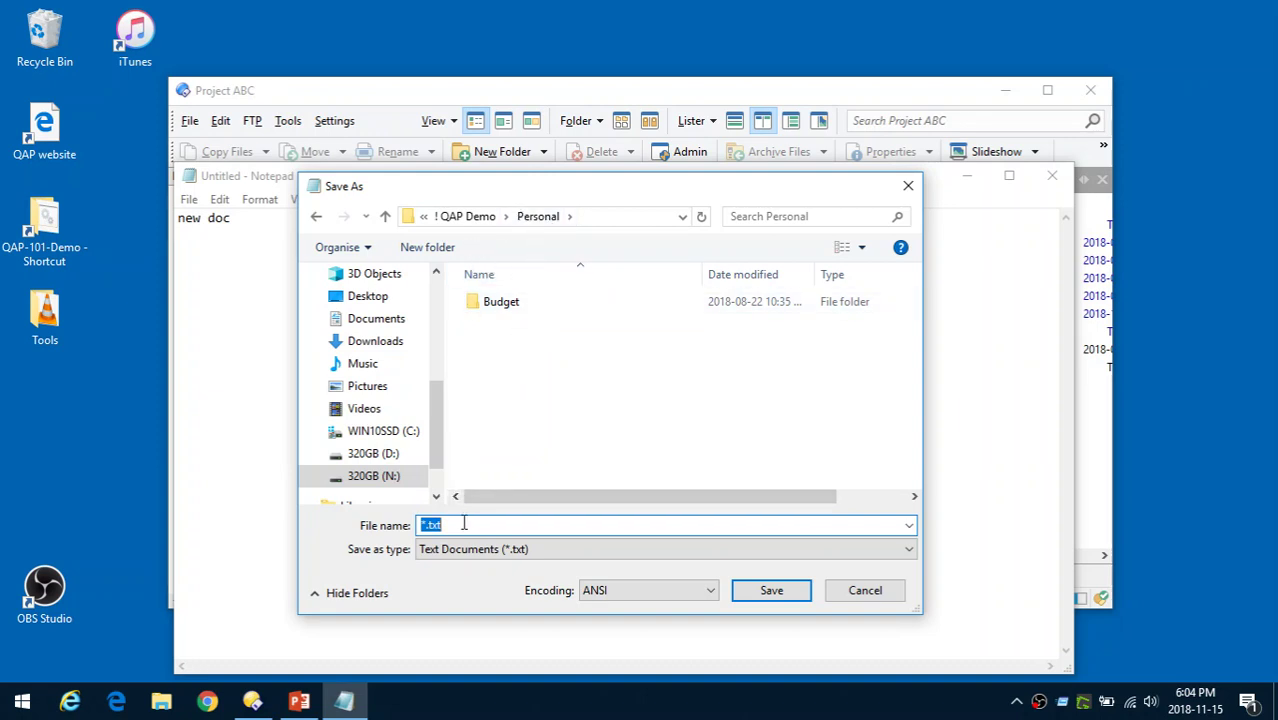
{"action": "middle_click", "coordinate": [505, 352]}
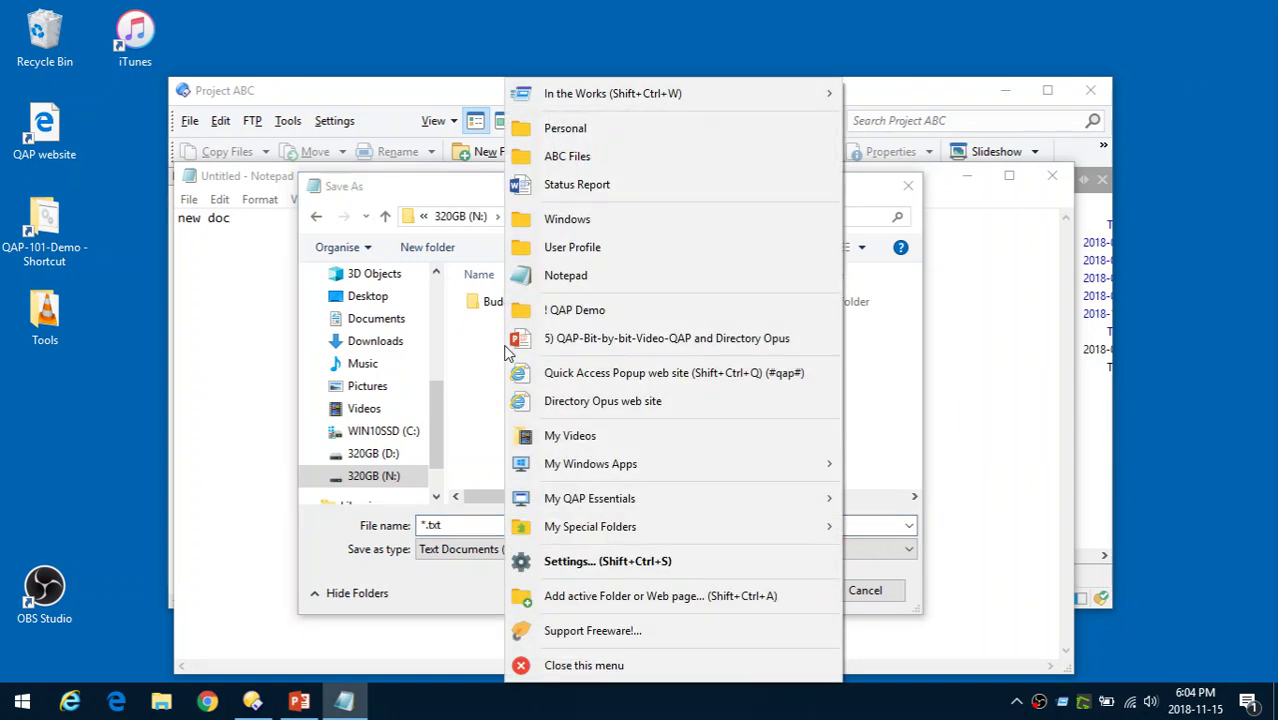
{"action": "mouse_move", "coordinate": [622, 503]}
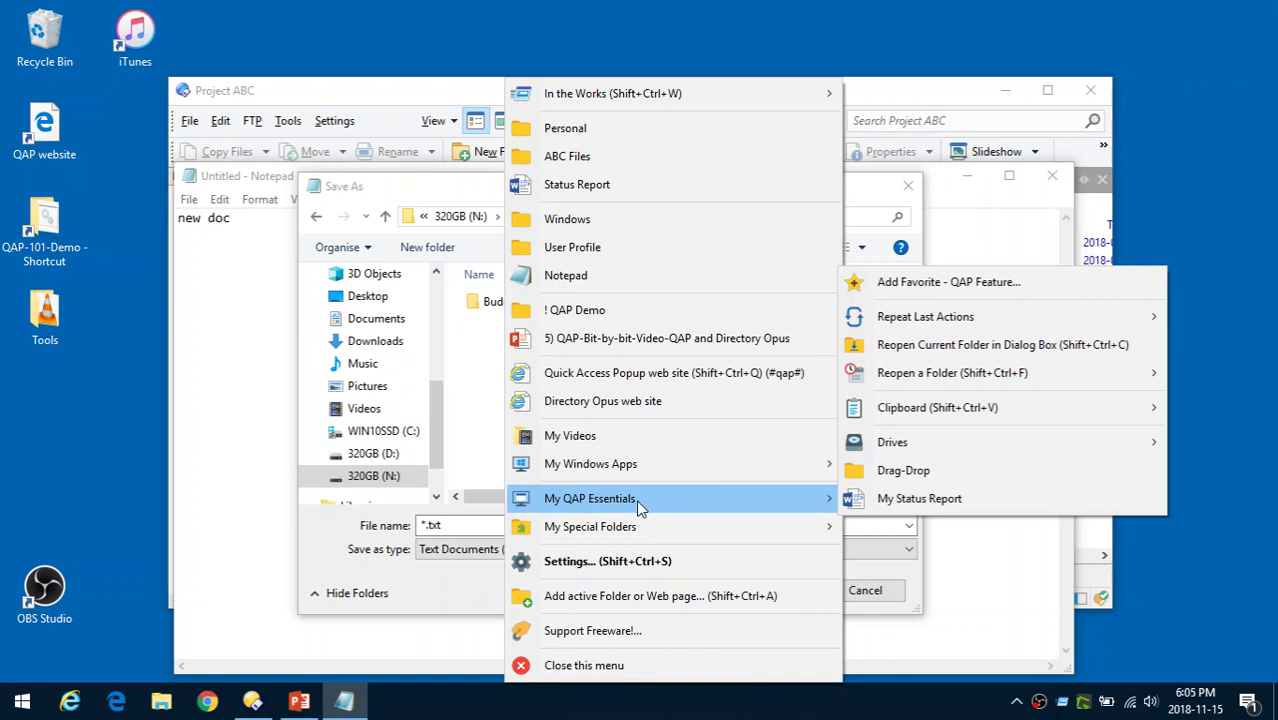
{"action": "left_click", "coordinate": [960, 345]}
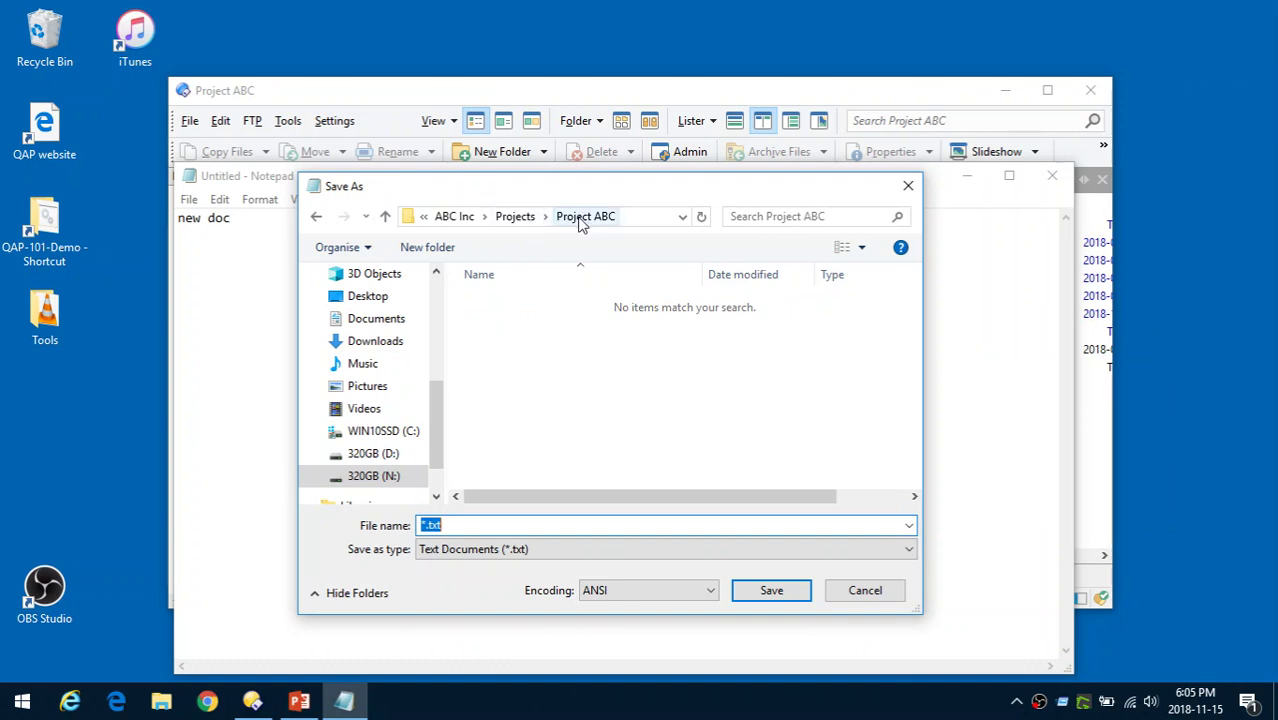
- Save the note as test.txt in Project ABC and close Notepad
{"action": "type", "text": "t"}
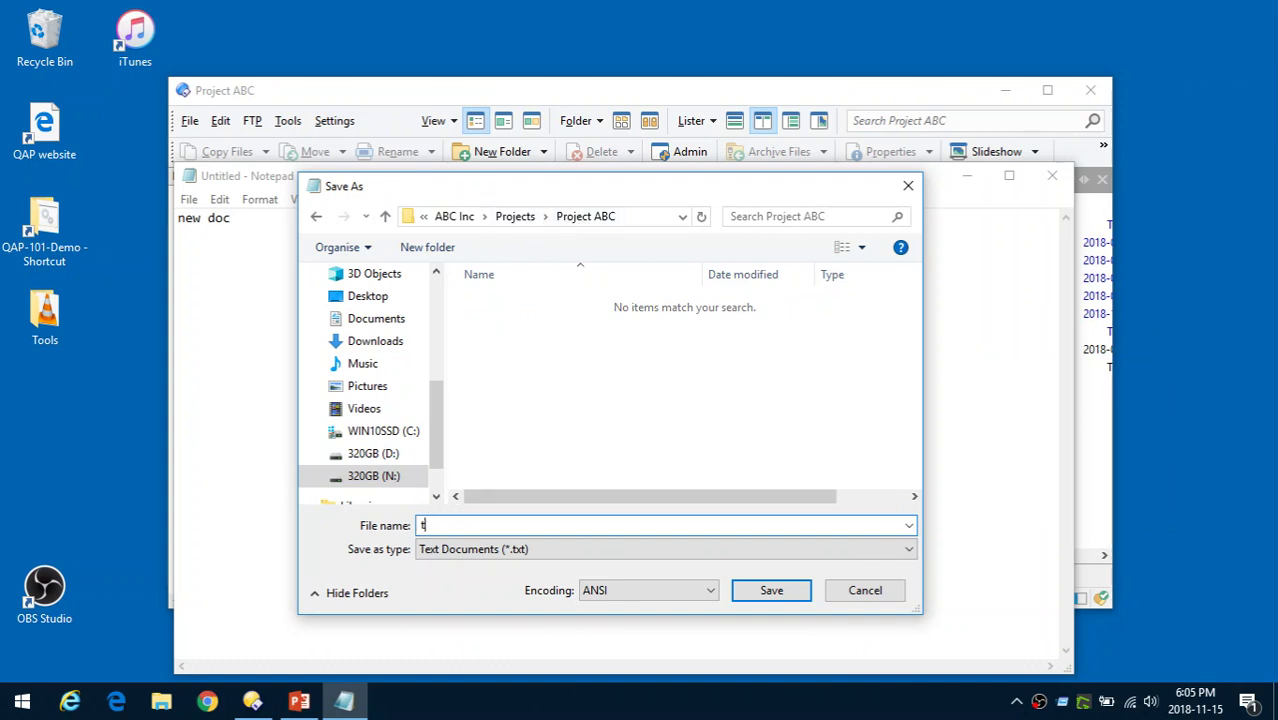
{"action": "type", "text": "est"}
{"action": "key", "text": "Return"}
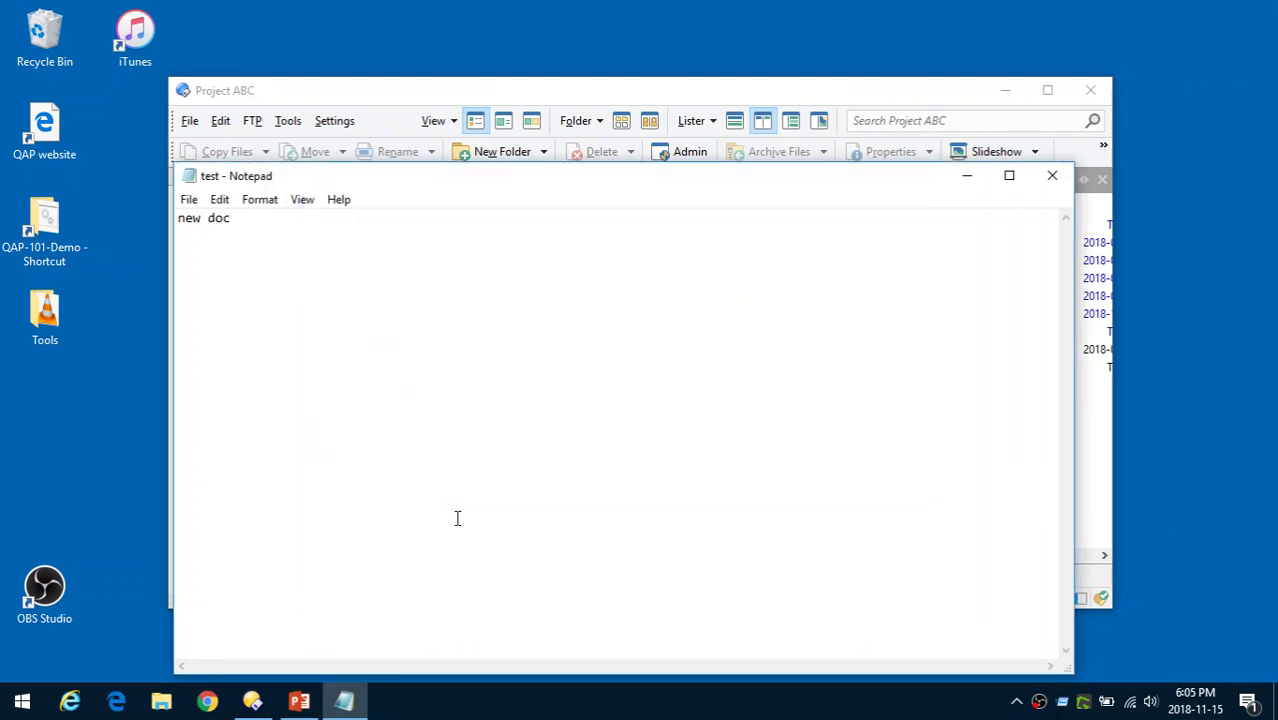
{"action": "left_click", "coordinate": [1052, 175]}
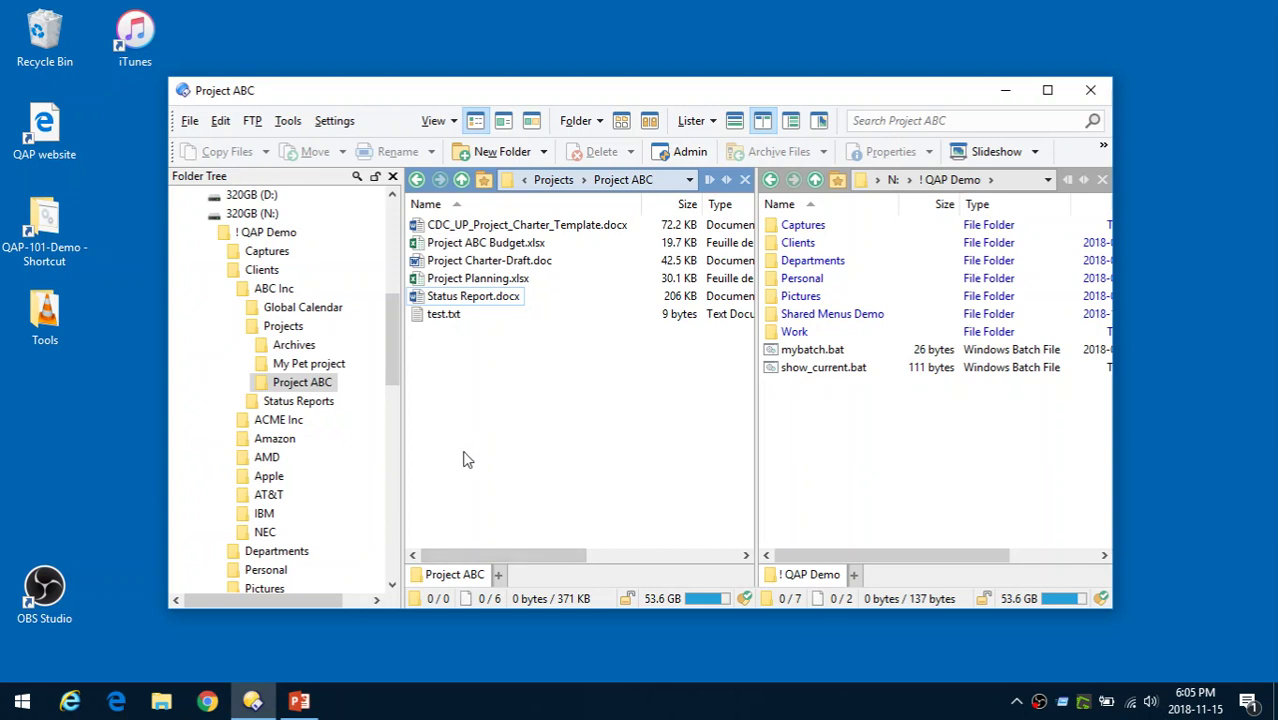
- Open Clients\ACME Inc in the right pane, then reopen test.txt from the left pane in Notepad
{"action": "left_click", "coordinate": [420, 316]}
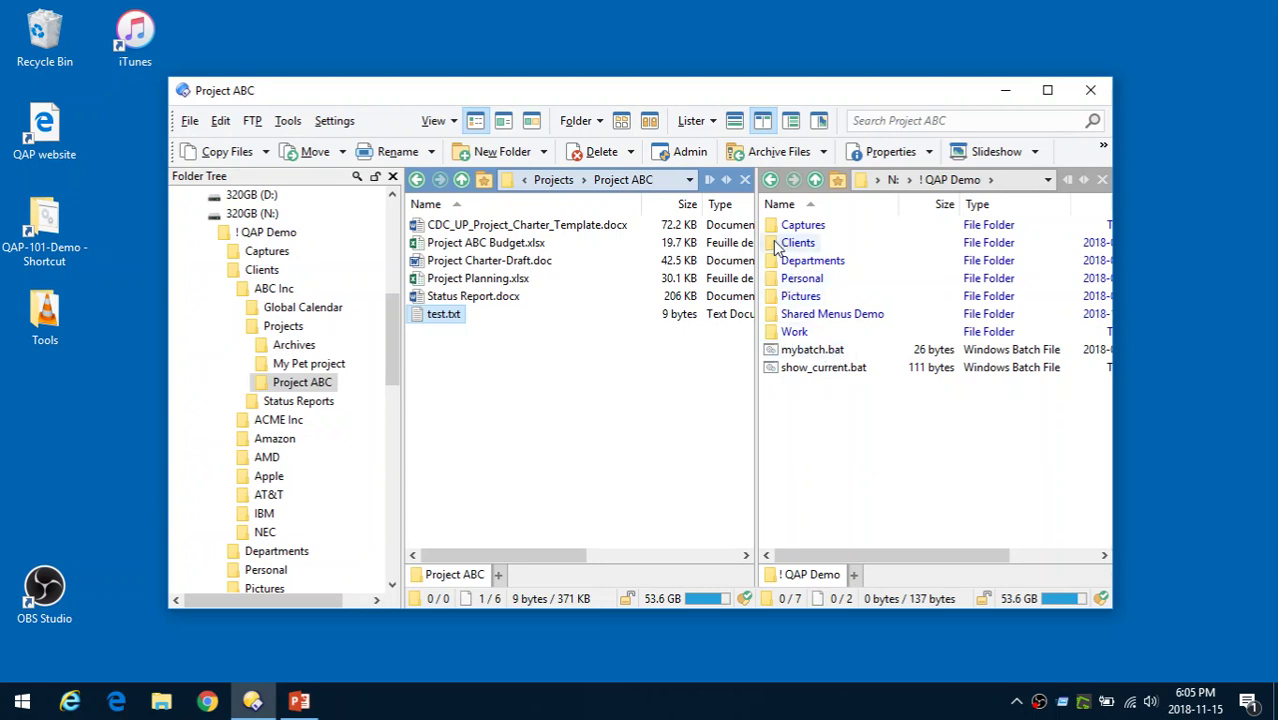
{"action": "mouse_move", "coordinate": [773, 247]}
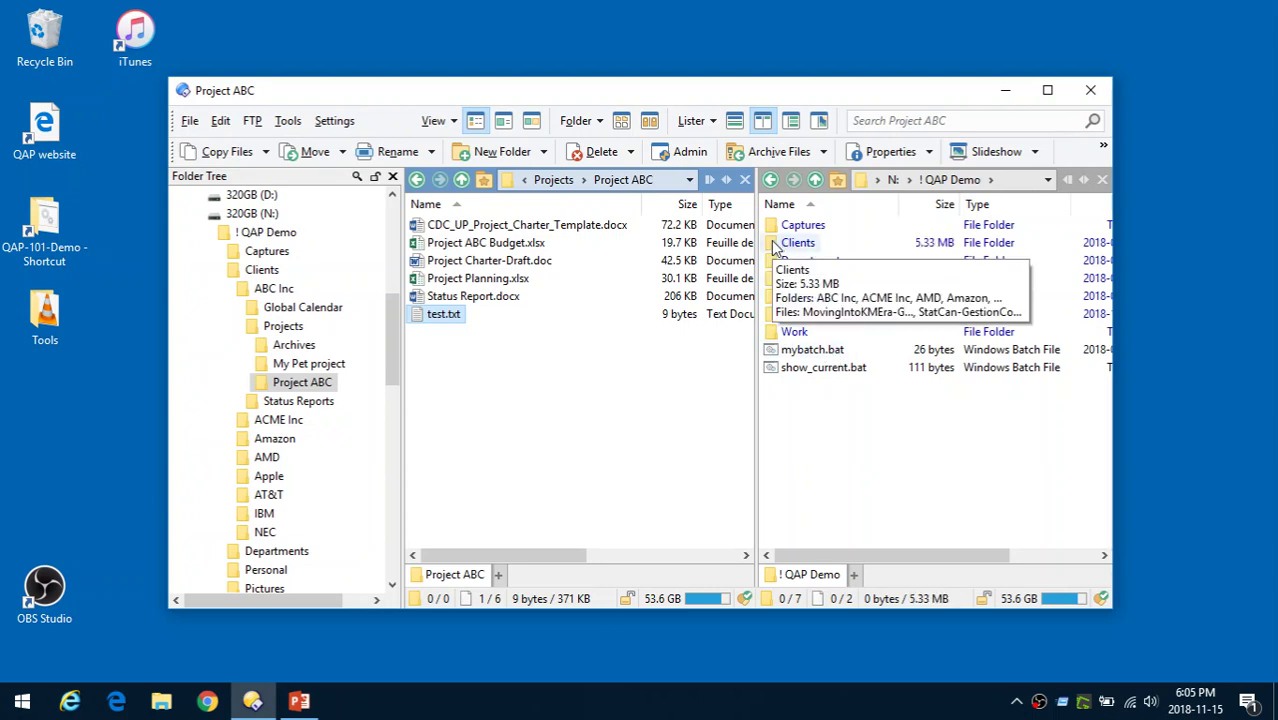
{"action": "double_click", "coordinate": [773, 245]}
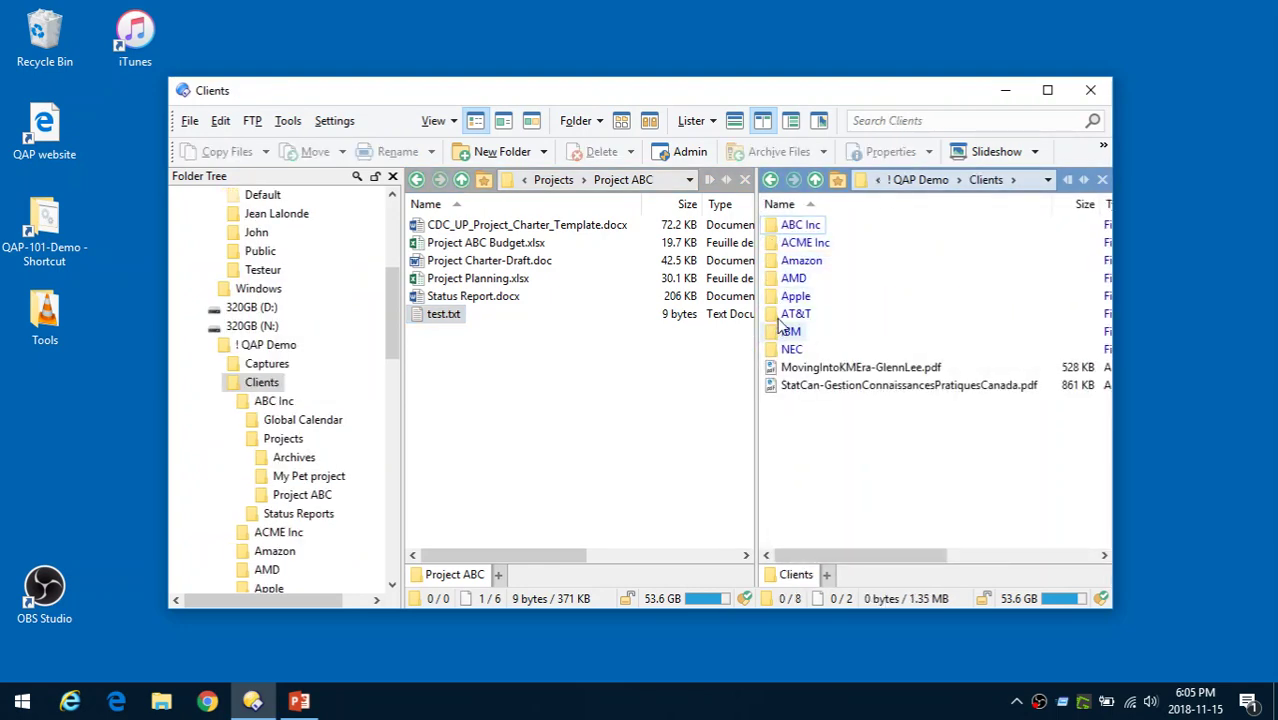
{"action": "double_click", "coordinate": [777, 244]}
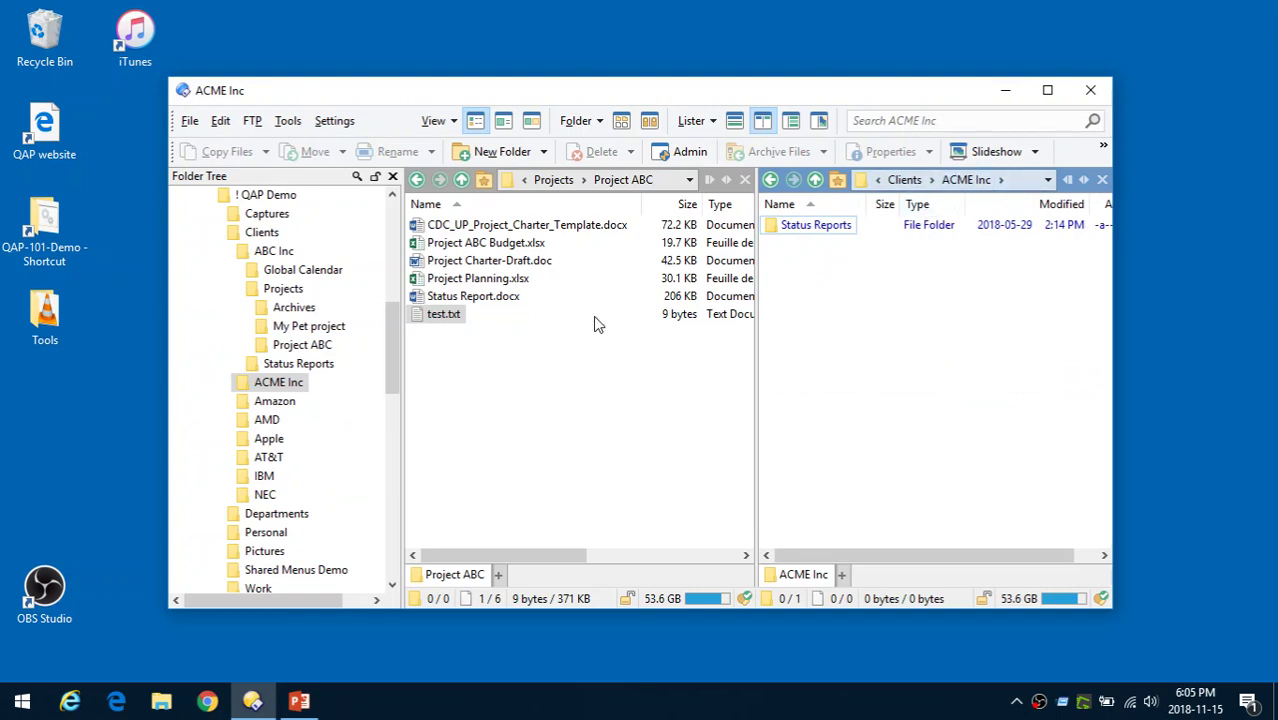
{"action": "double_click", "coordinate": [418, 314]}
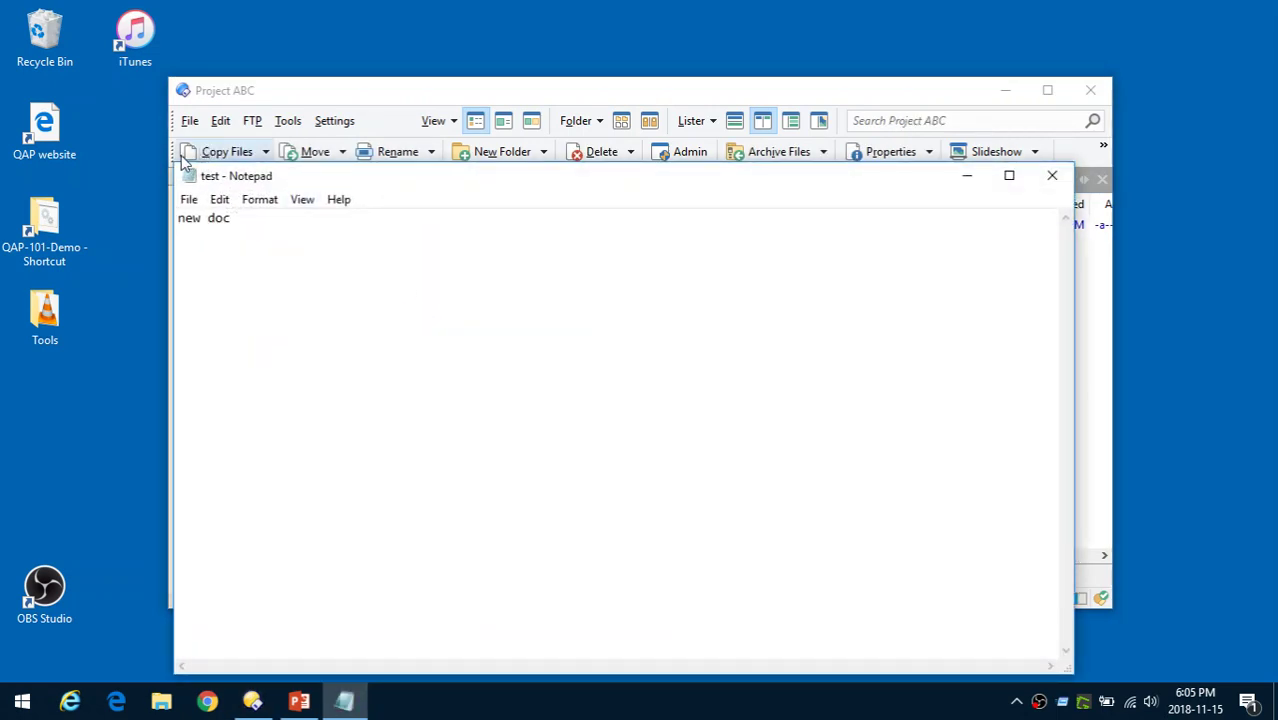
- Open Notepad's Save As dialog for the test note, then switch to the Project ABC lister
{"action": "left_click", "coordinate": [189, 199]}
{"action": "left_click", "coordinate": [221, 285]}
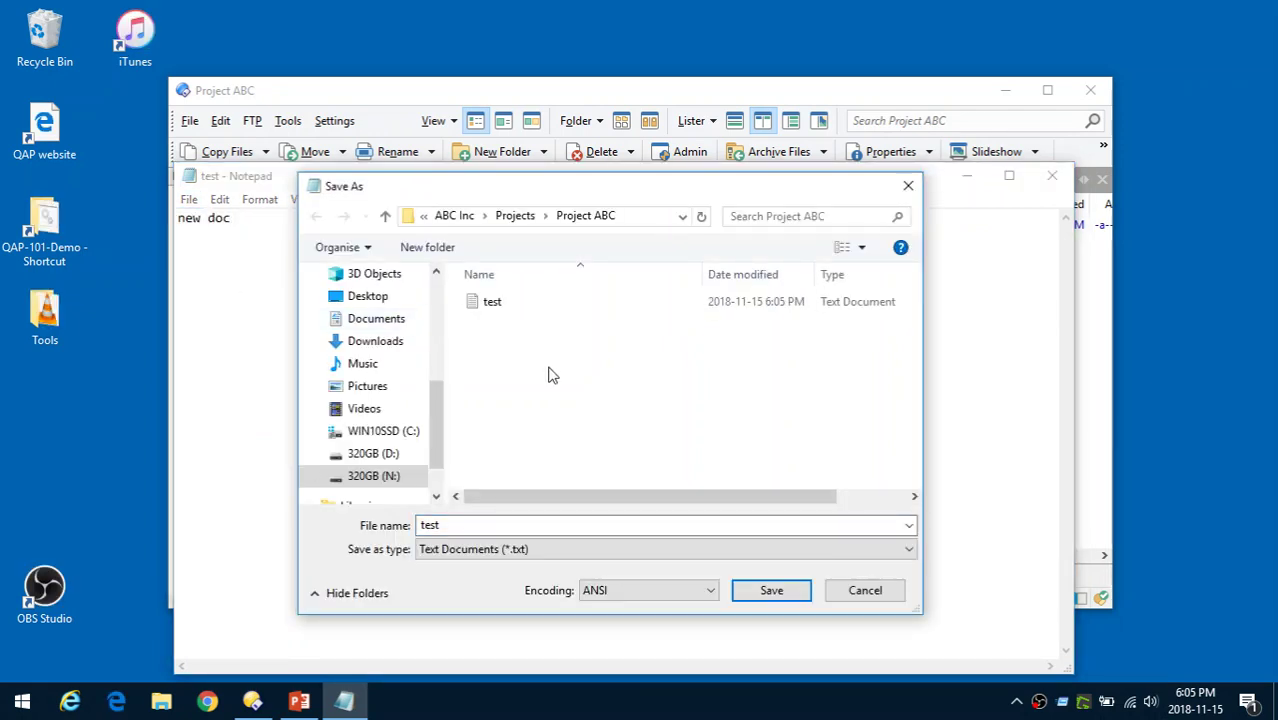
{"action": "key", "text": "ctrl+g"}
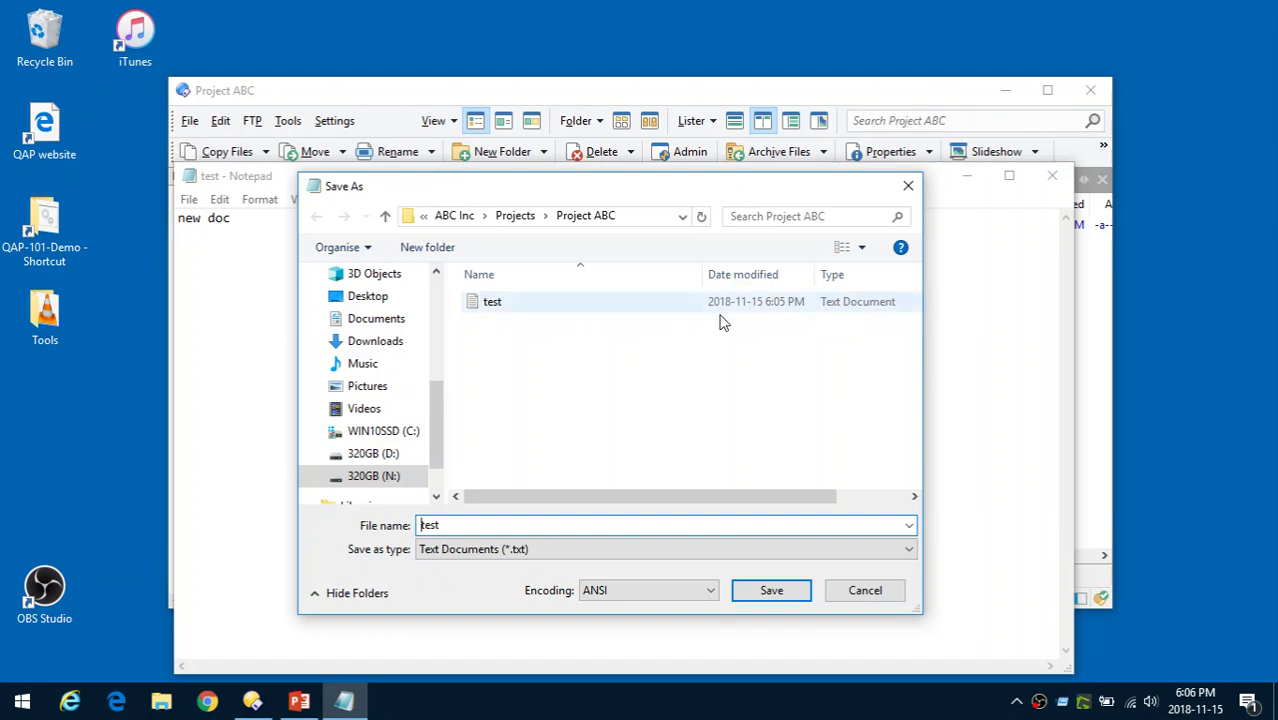
{"action": "key", "text": "alt+Tab"}
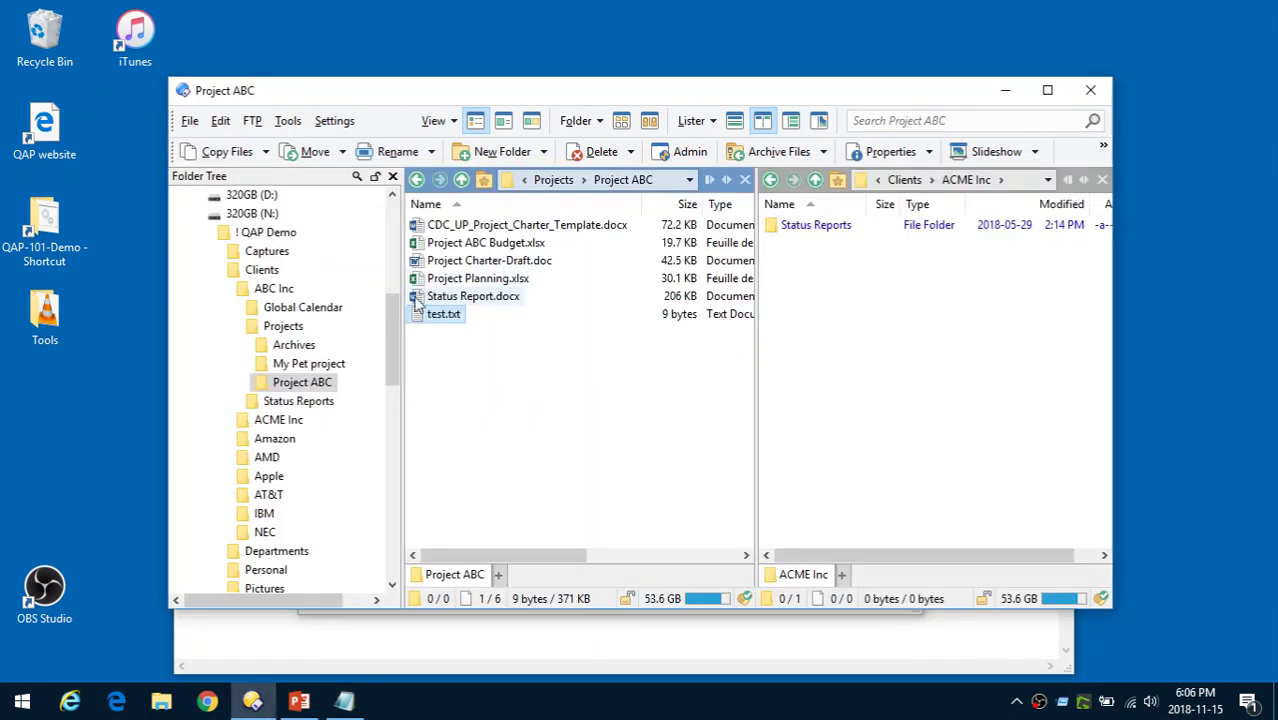
- Clear the Project ABC selection and make the ACME Inc pane active with nothing selected
{"action": "left_click", "coordinate": [429, 352]}
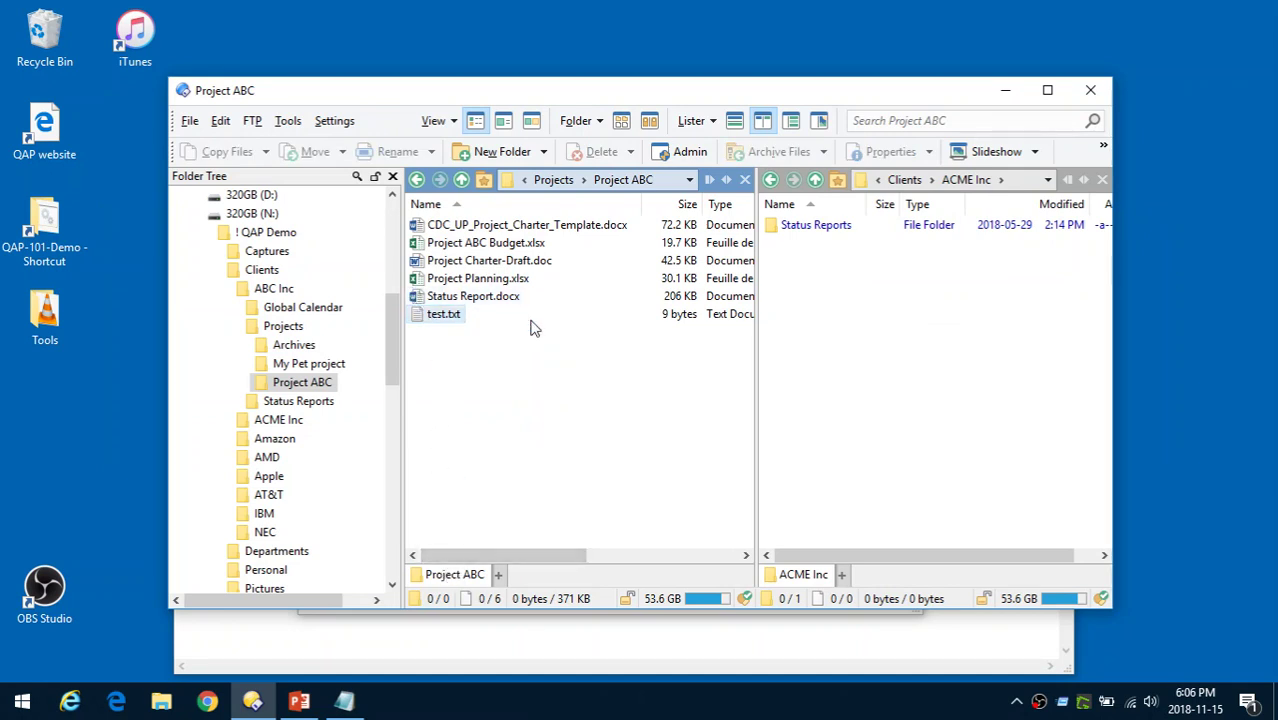
{"action": "left_click", "coordinate": [812, 276]}
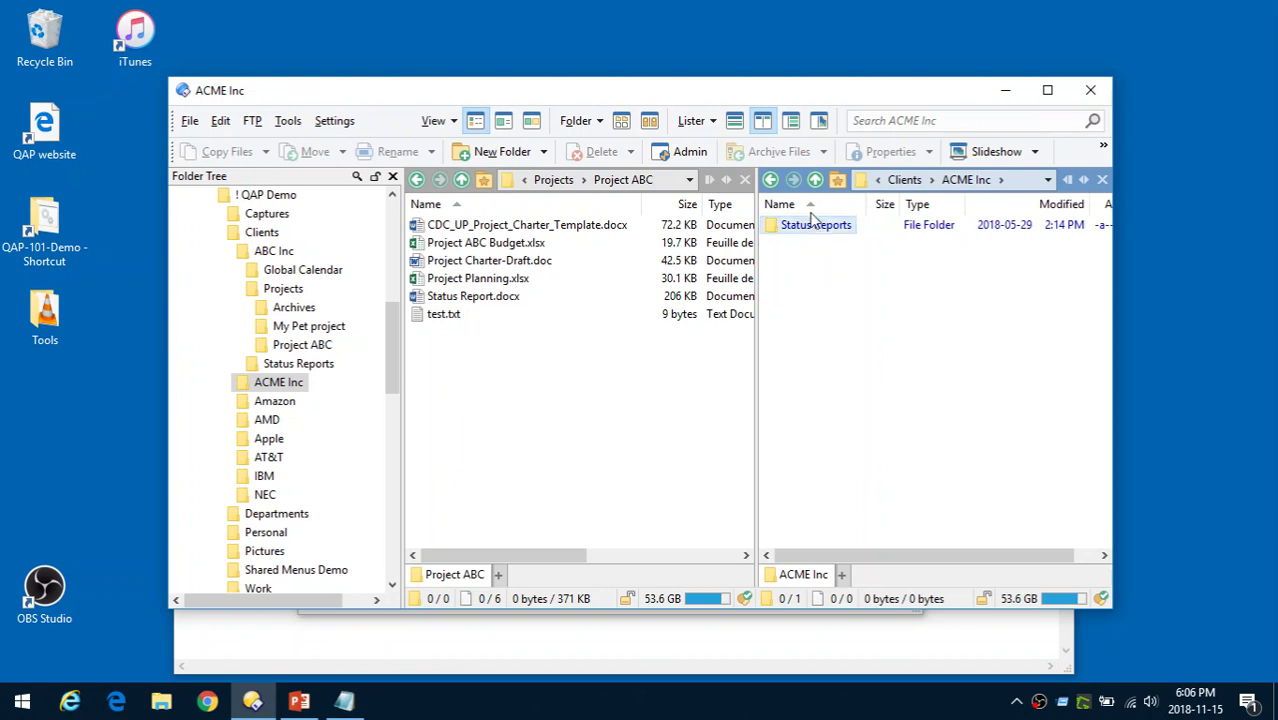
{"action": "left_click", "coordinate": [782, 226]}
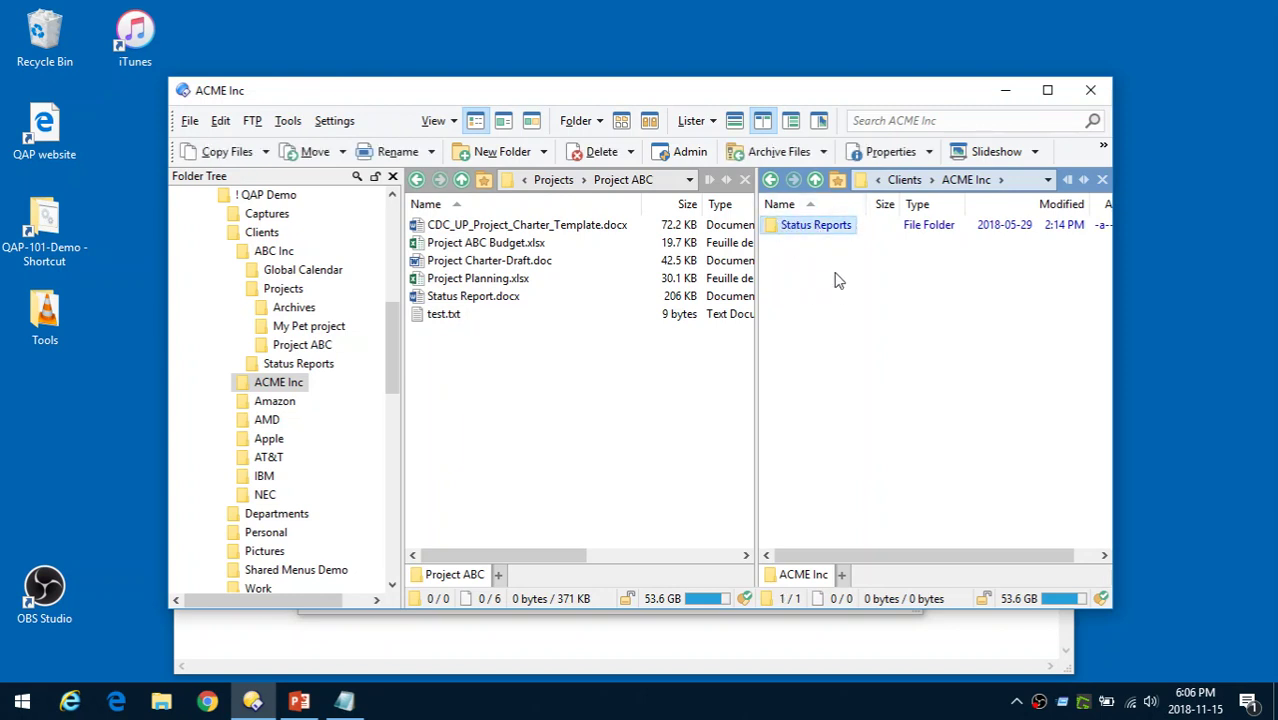
{"action": "left_click", "coordinate": [888, 278]}
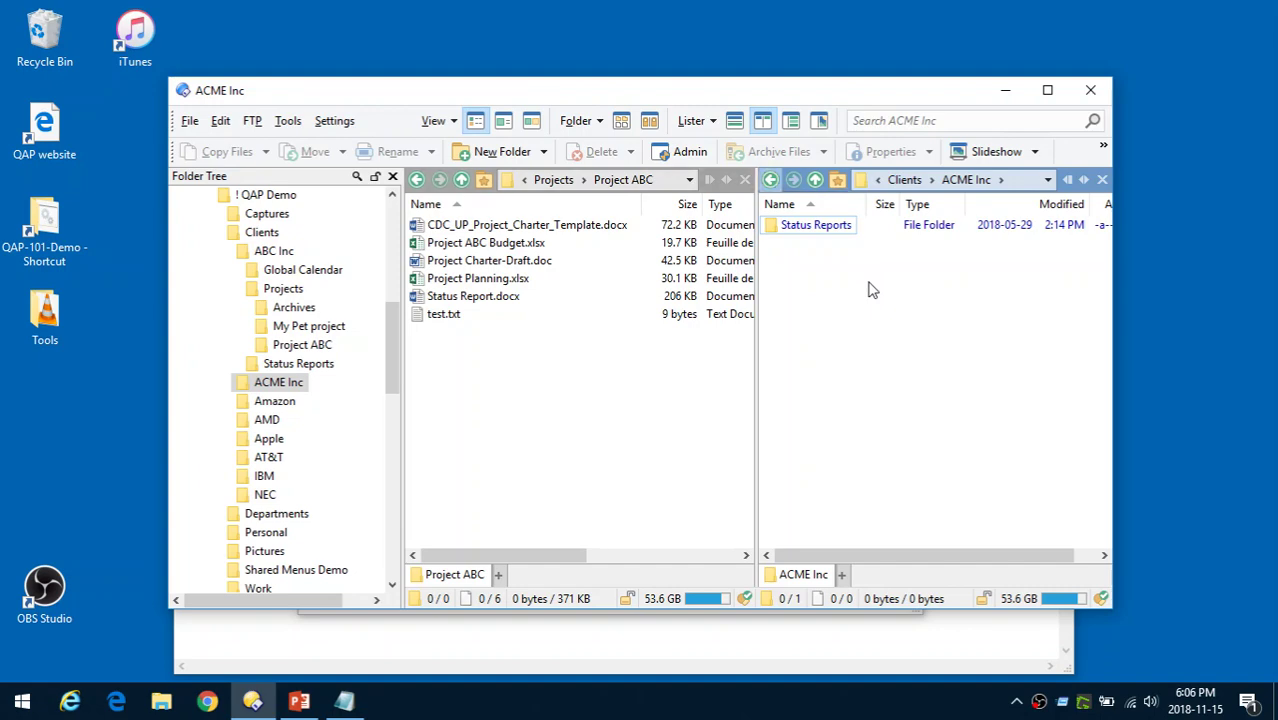
- Back in Notepad's Save As dialog, switch the save location to the ACME Inc folder
{"action": "key", "text": "alt+Tab"}
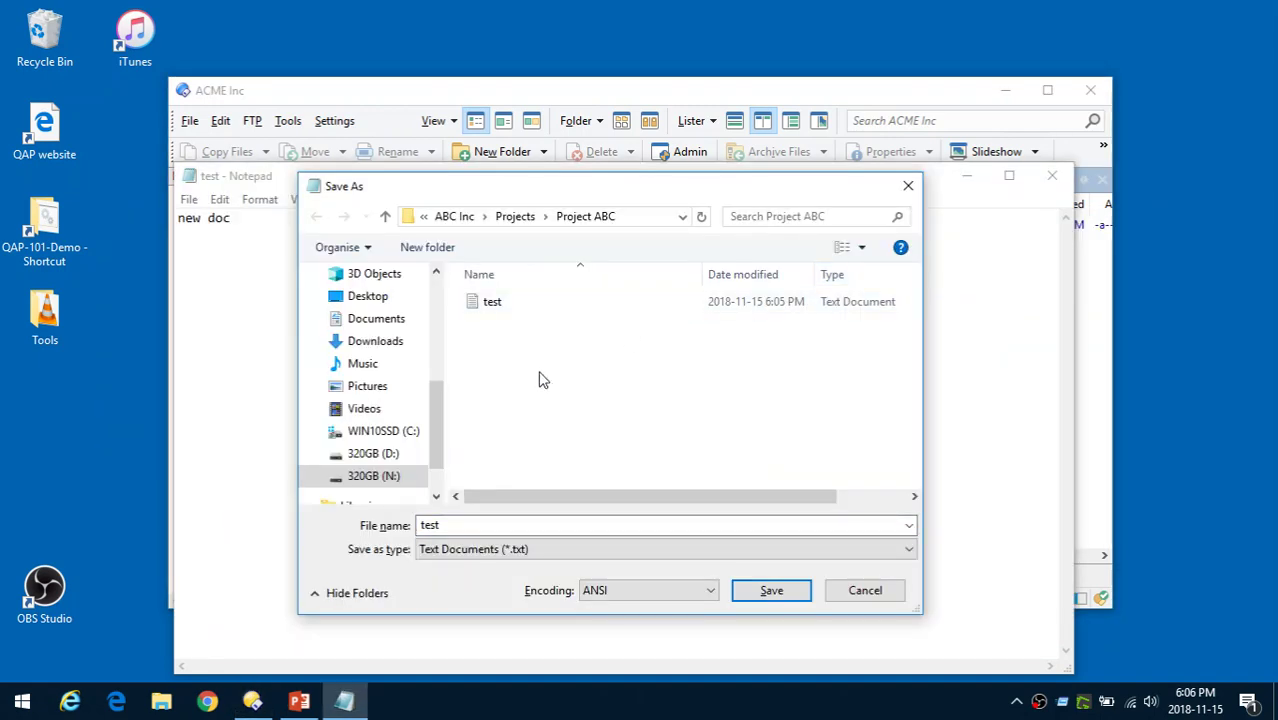
{"action": "type", "text": "N:\\! QAP Demo\\Clients\\ACME Inc\\"}
{"action": "key", "text": "Return"}
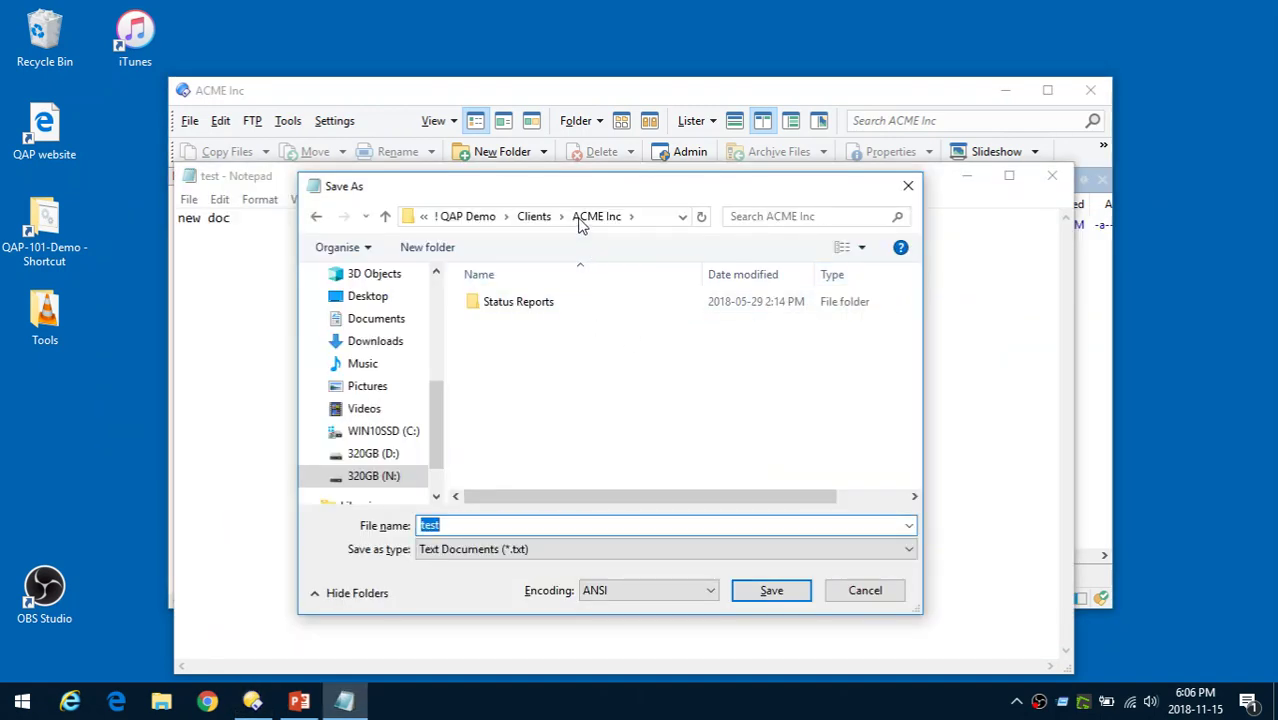
- Save the note as 'test-acme' and close Notepad
{"action": "left_click", "coordinate": [485, 522]}
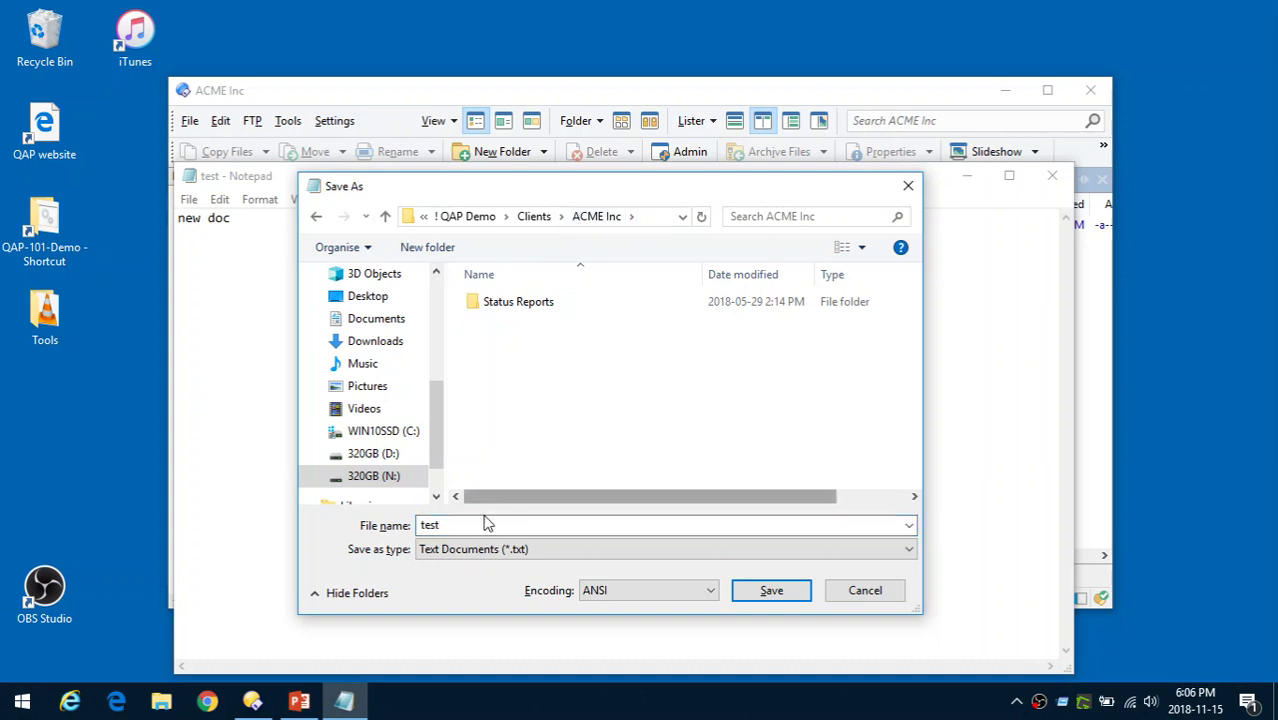
{"action": "double_click", "coordinate": [472, 524]}
{"action": "left_click", "coordinate": [472, 524]}
{"action": "type", "text": "-acme"}
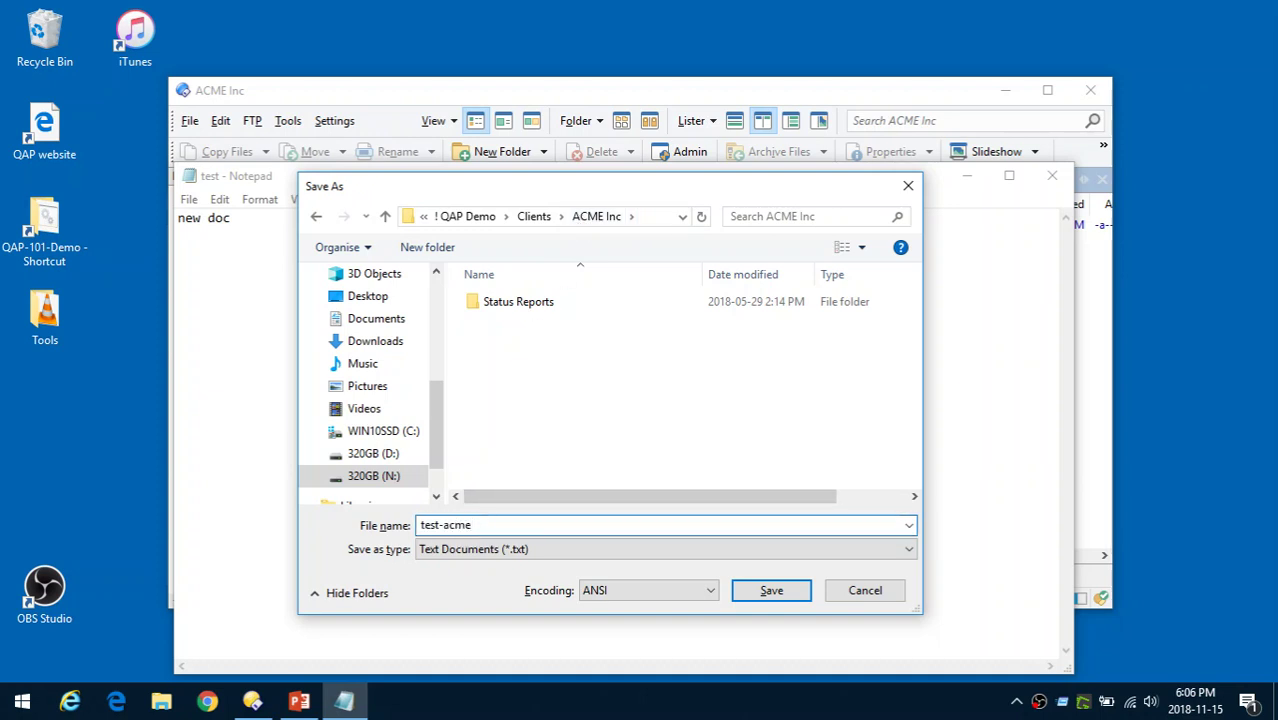
{"action": "key", "text": "Return"}
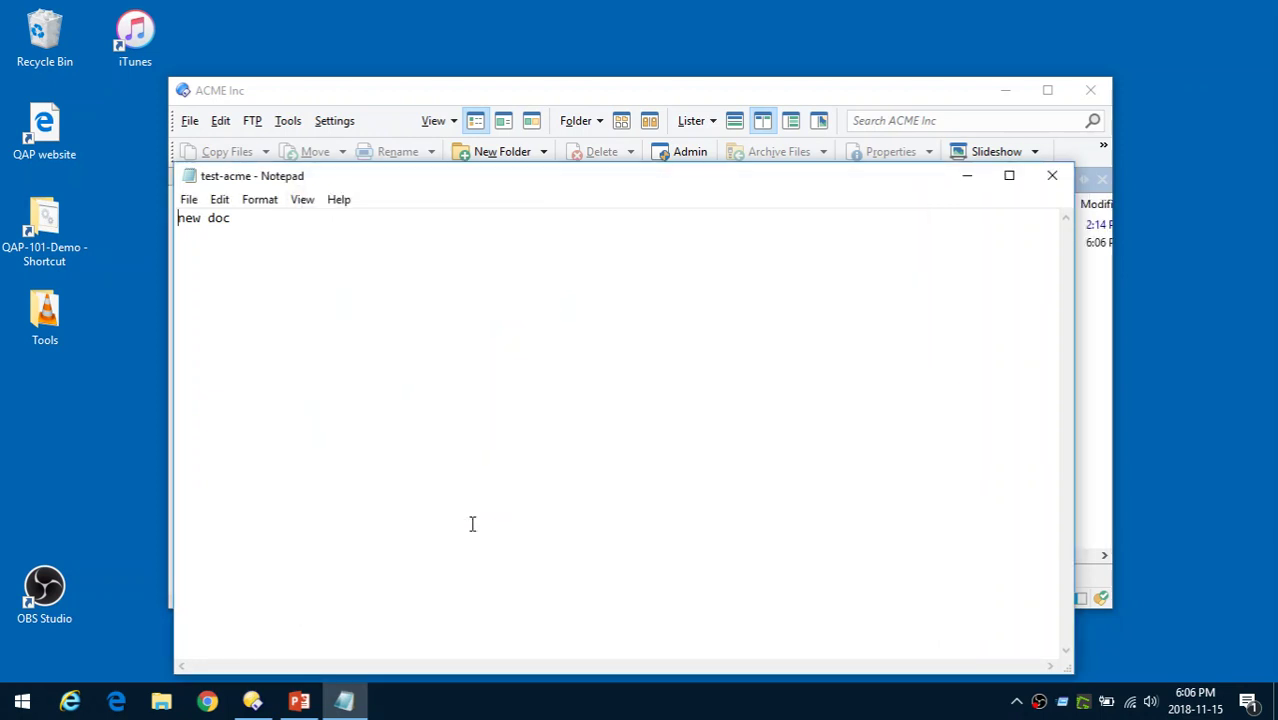
{"action": "left_click", "coordinate": [1052, 177]}
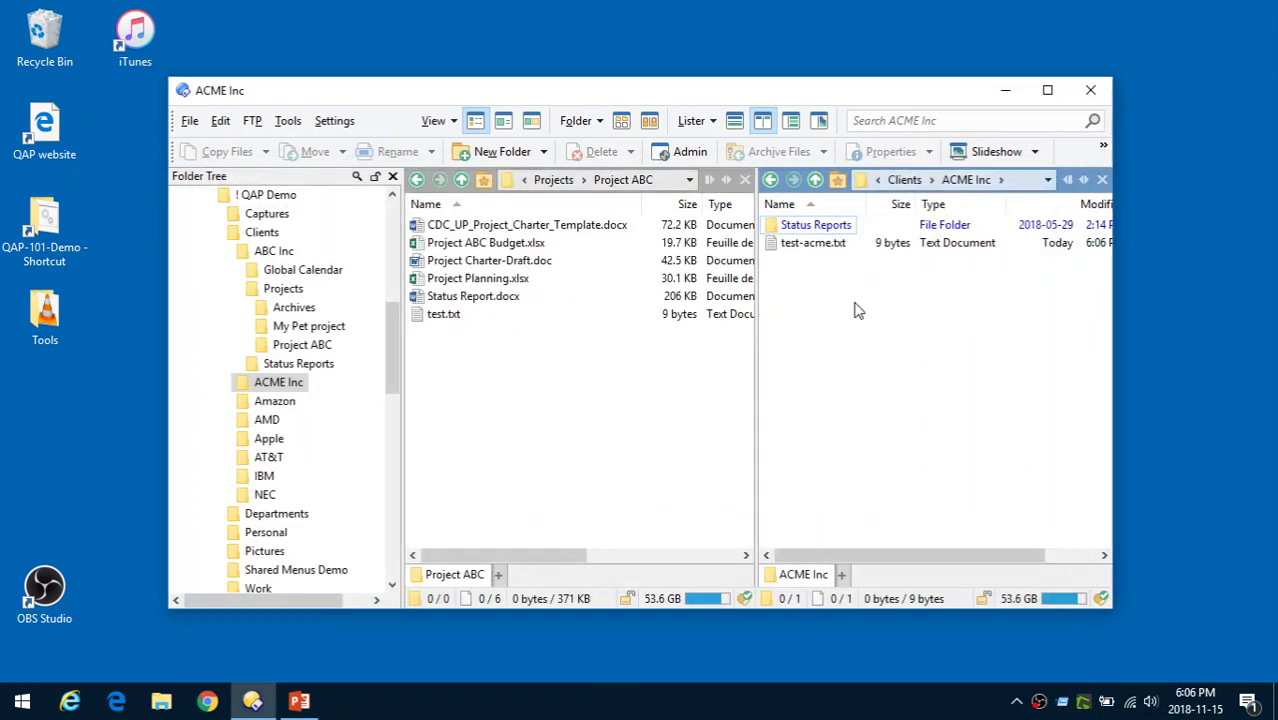
{"action": "left_click", "coordinate": [778, 250]}
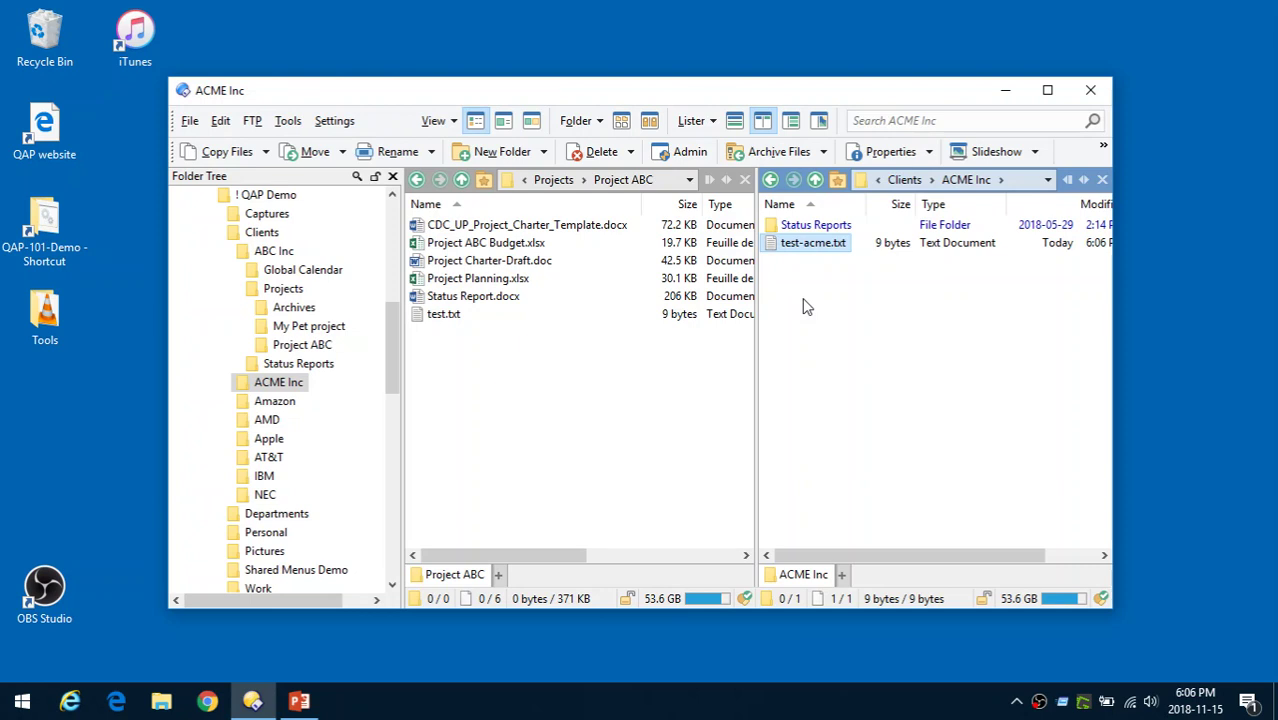
{"action": "left_click", "coordinate": [1007, 97]}
{"action": "left_click", "coordinate": [299, 701]}
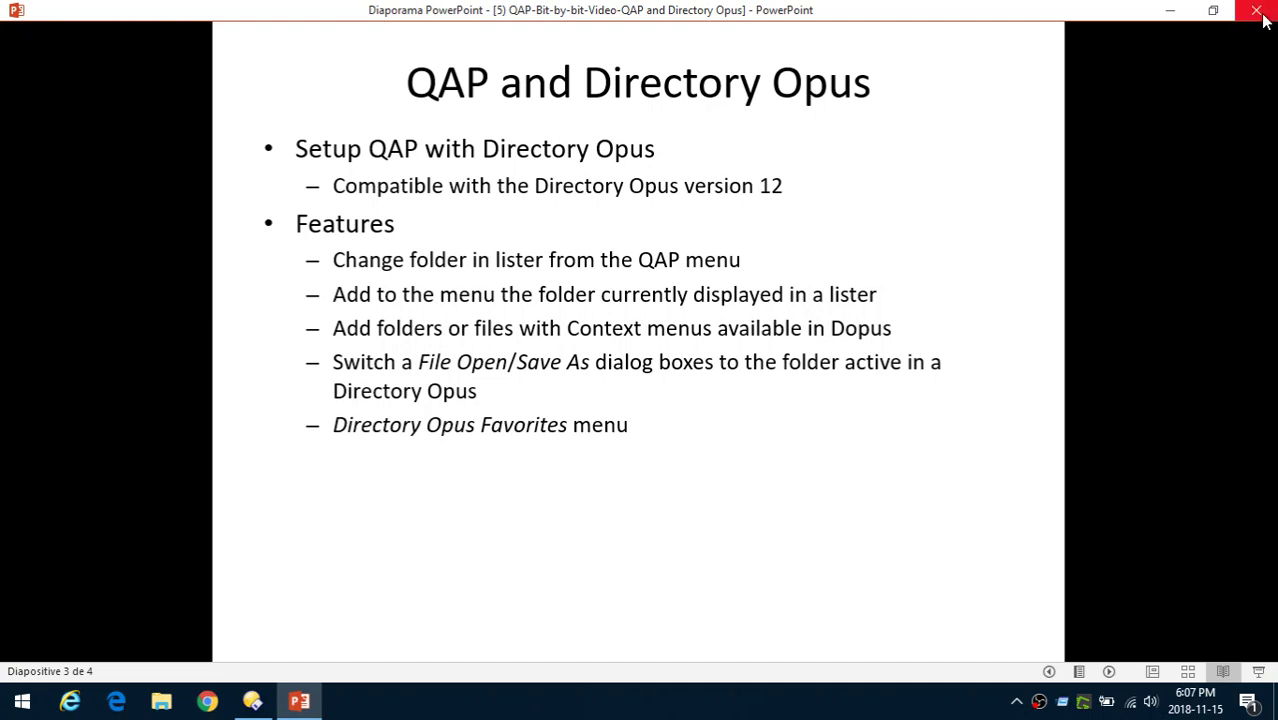
{"action": "left_click", "coordinate": [1170, 14]}
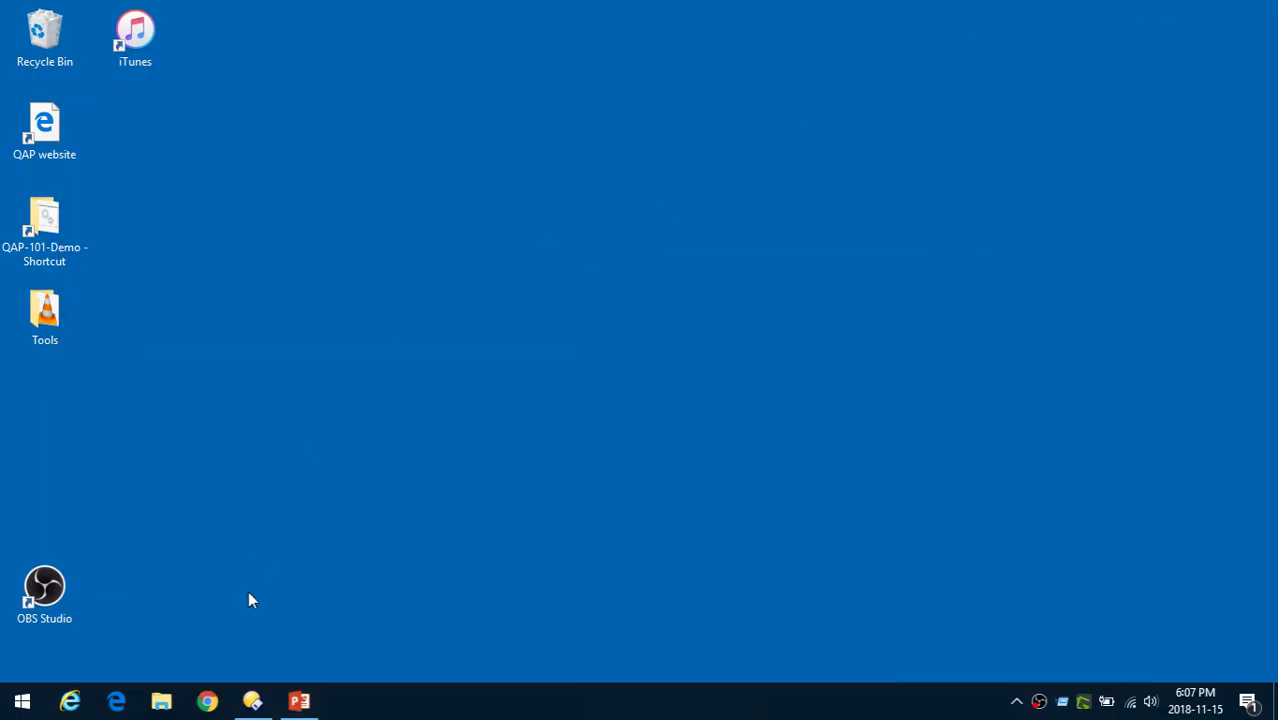
{"action": "left_click", "coordinate": [252, 700]}
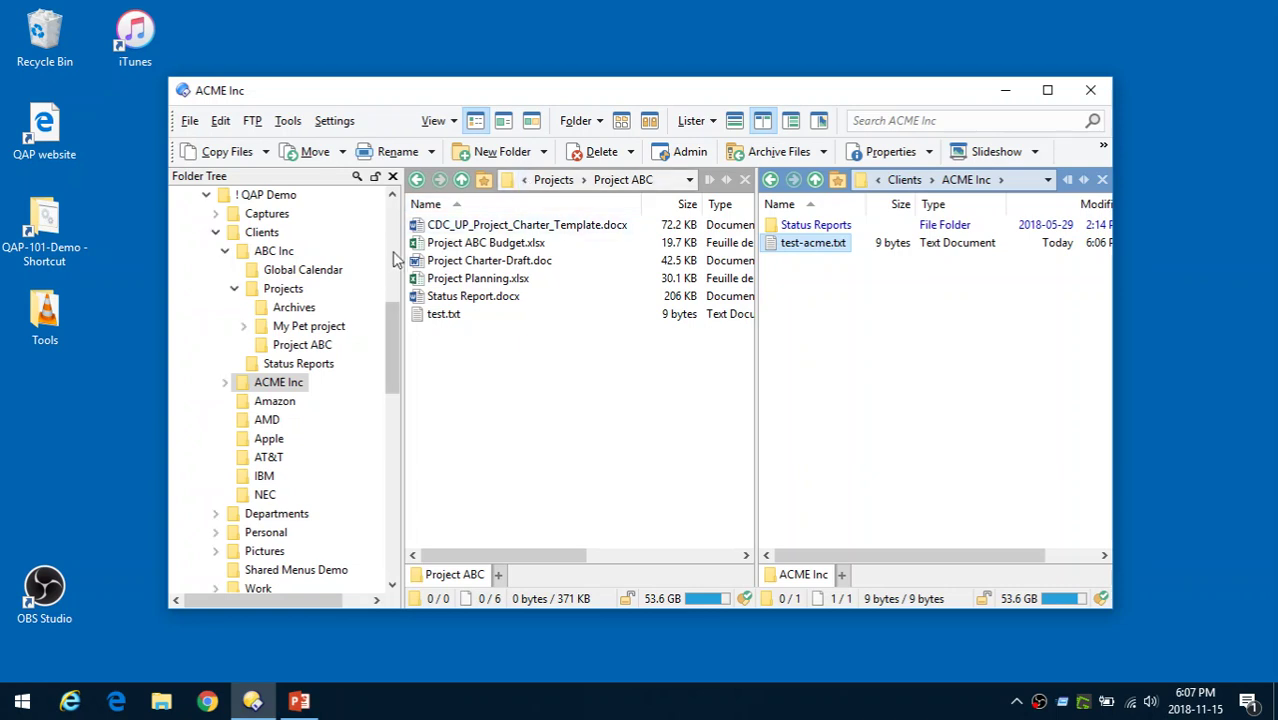
{"action": "left_click", "coordinate": [484, 186]}
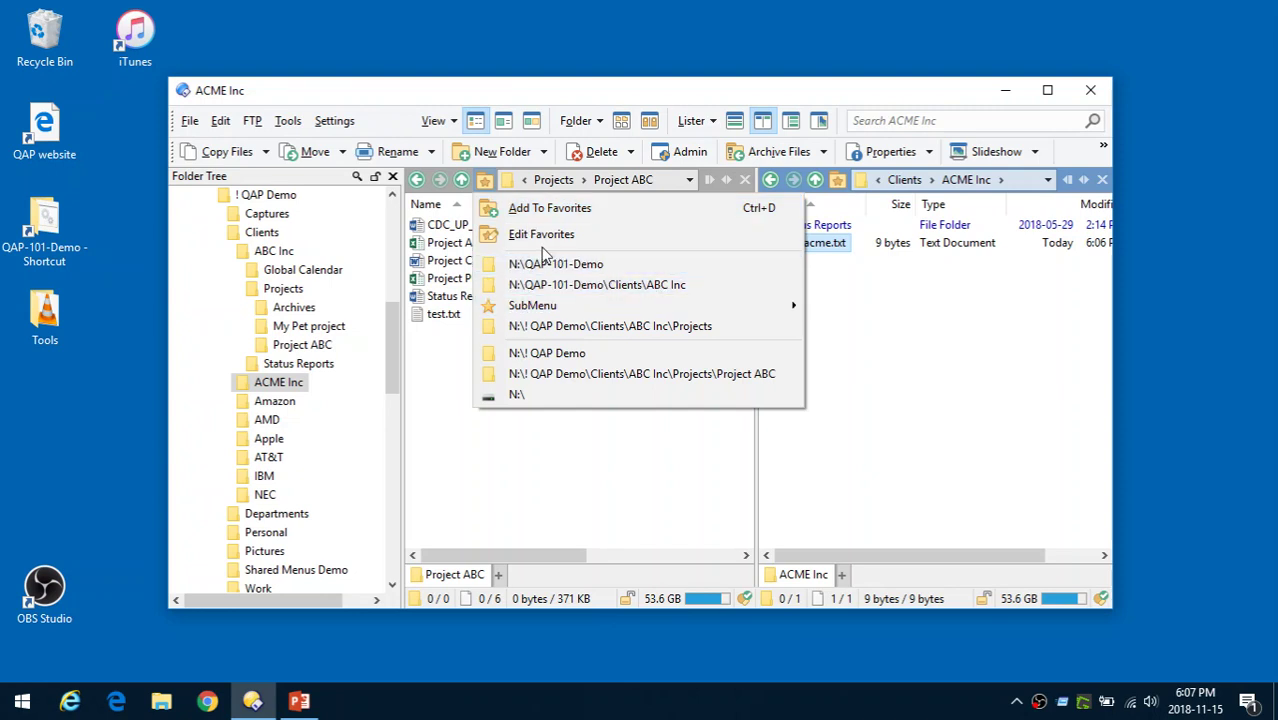
{"action": "left_click", "coordinate": [838, 316]}
{"action": "left_click", "coordinate": [840, 182]}
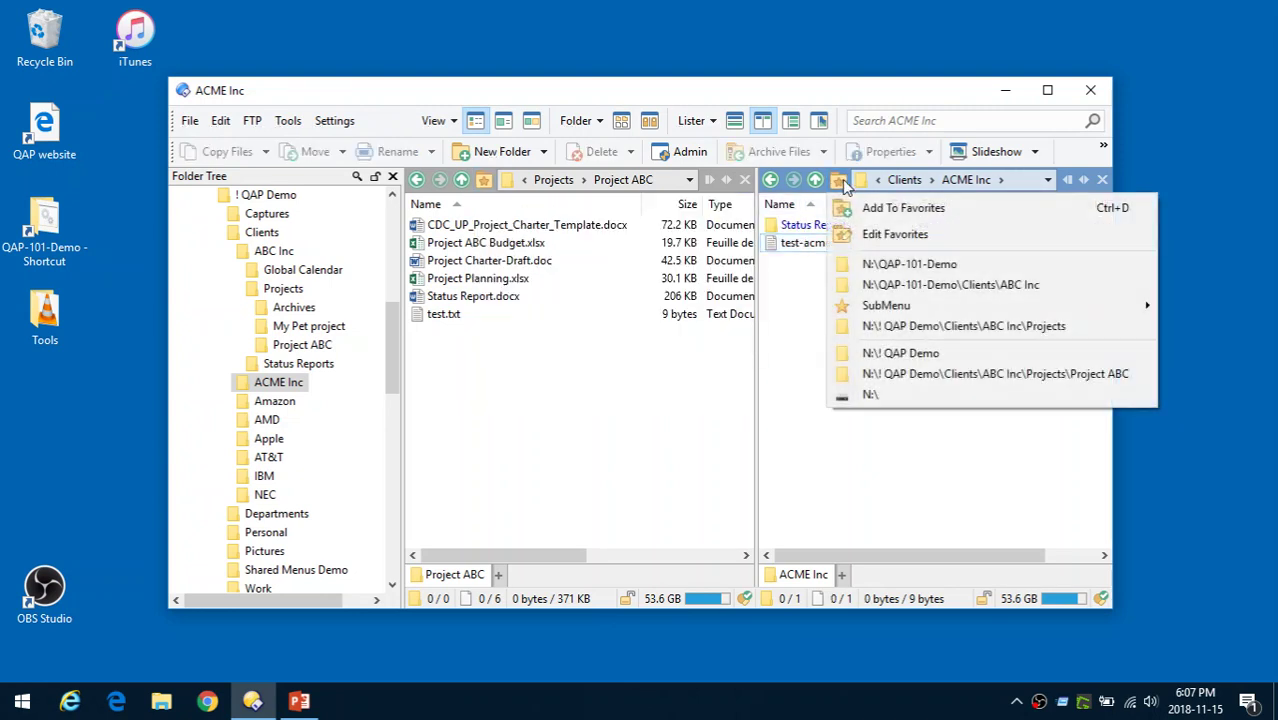
{"action": "left_click", "coordinate": [871, 272]}
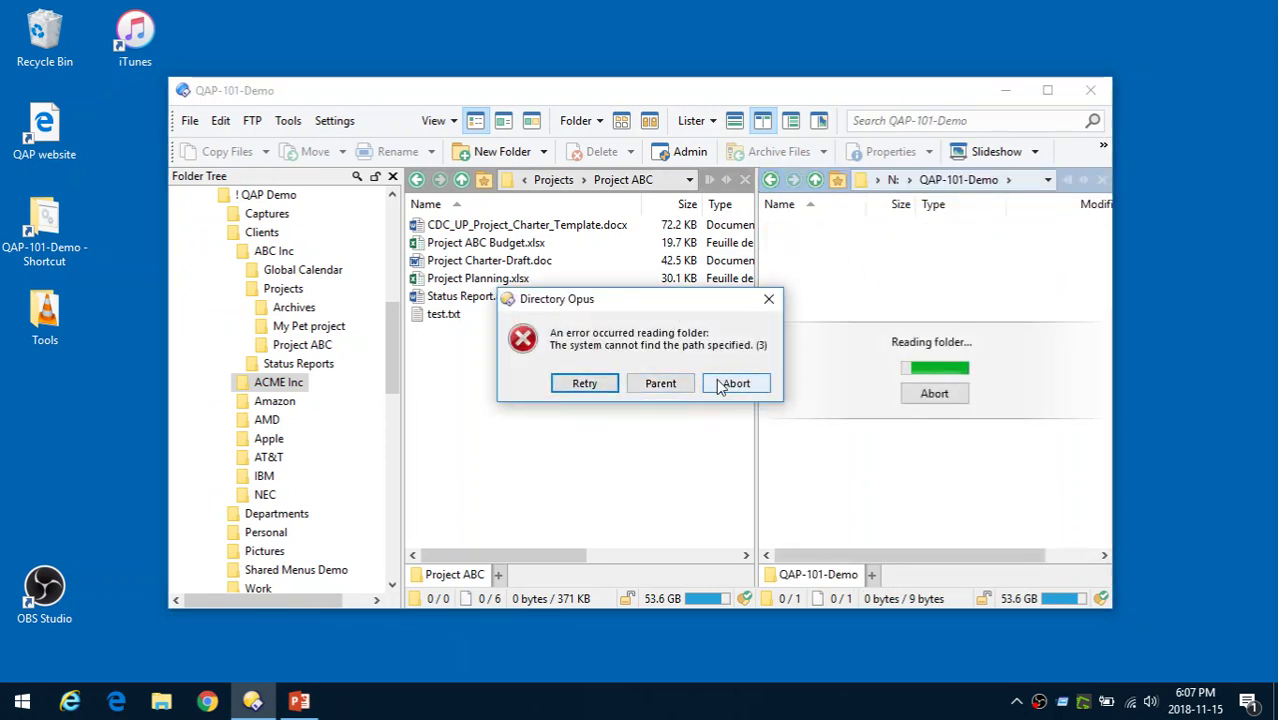
{"action": "left_click", "coordinate": [735, 383]}
{"action": "left_click", "coordinate": [838, 180]}
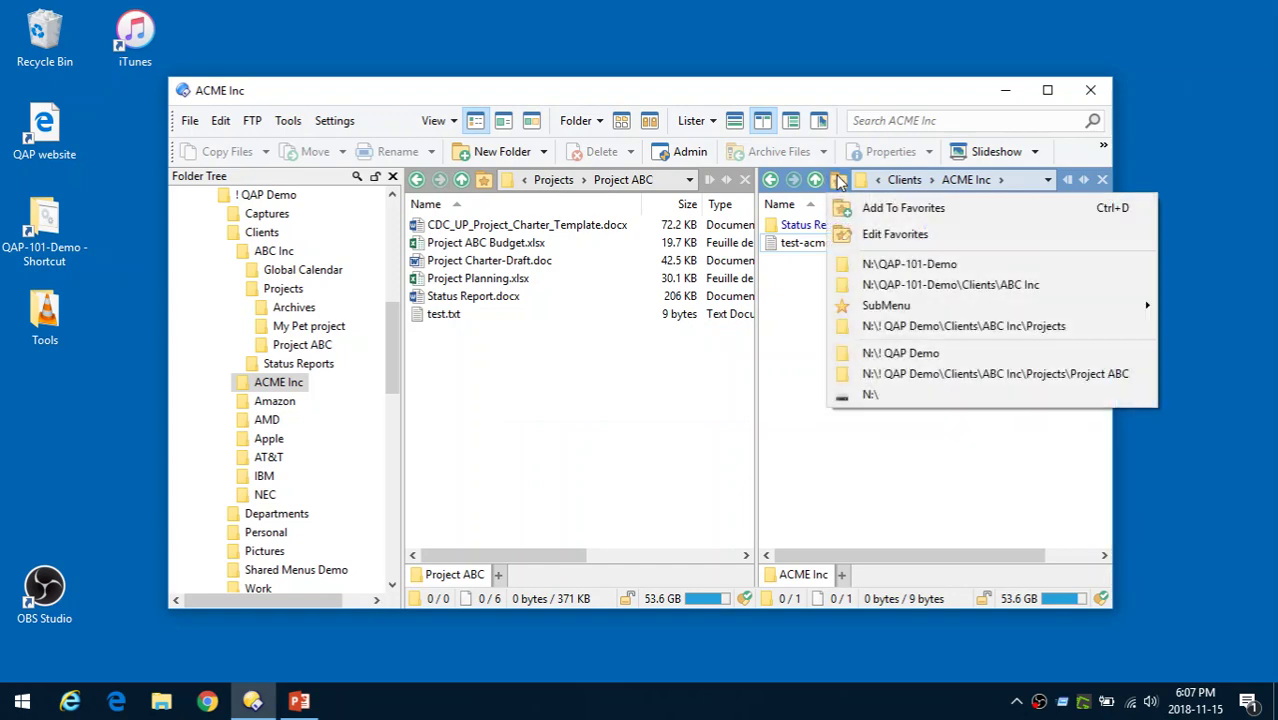
{"action": "mouse_move", "coordinate": [882, 308]}
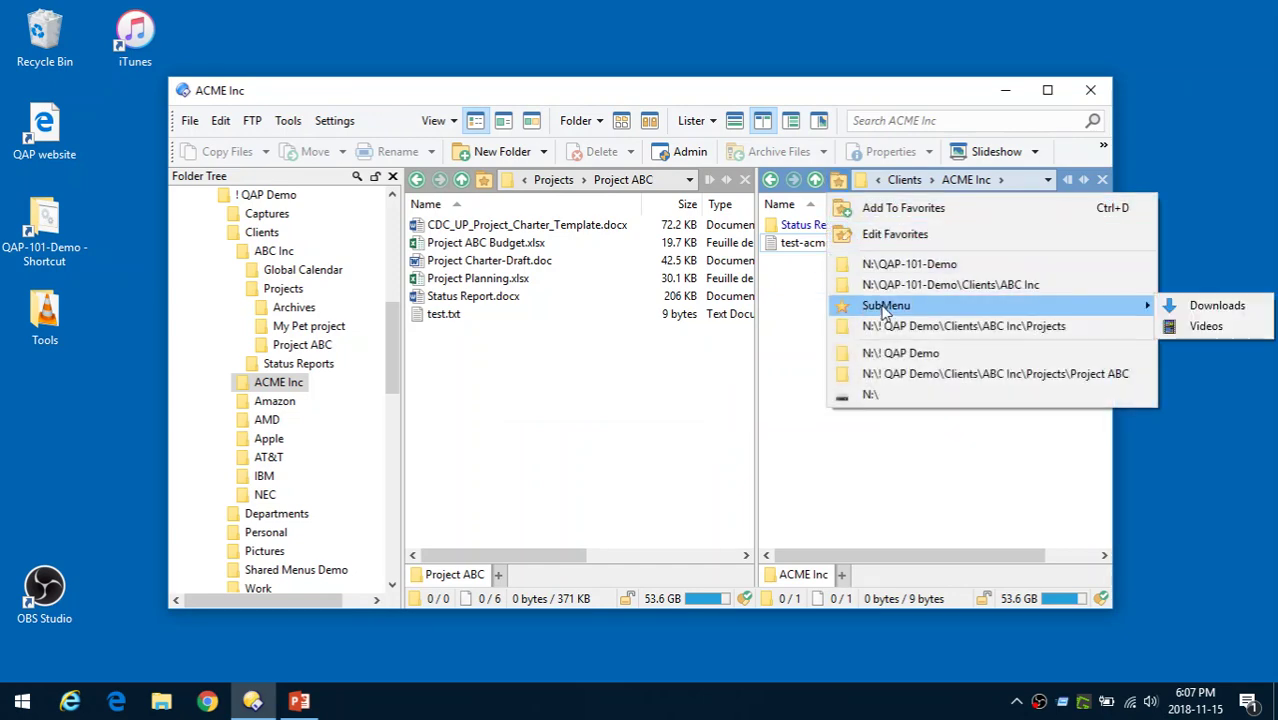
{"action": "left_click", "coordinate": [1172, 306]}
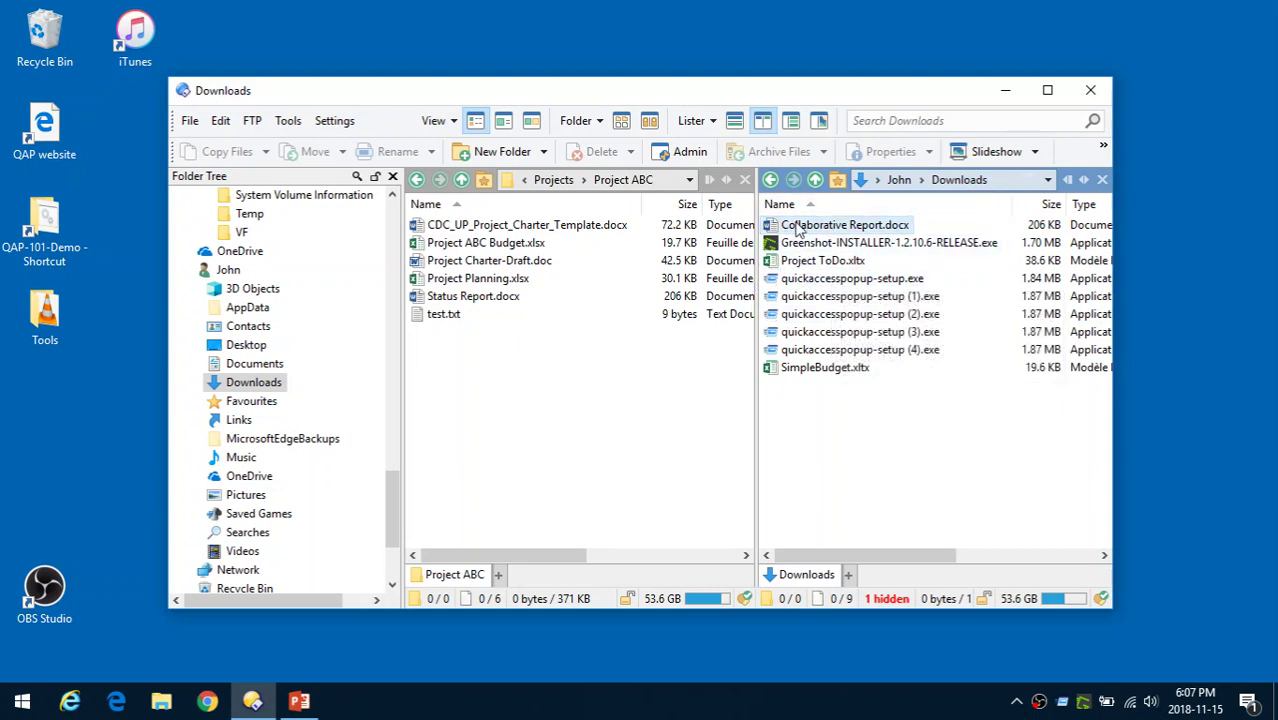
{"action": "left_click", "coordinate": [484, 180]}
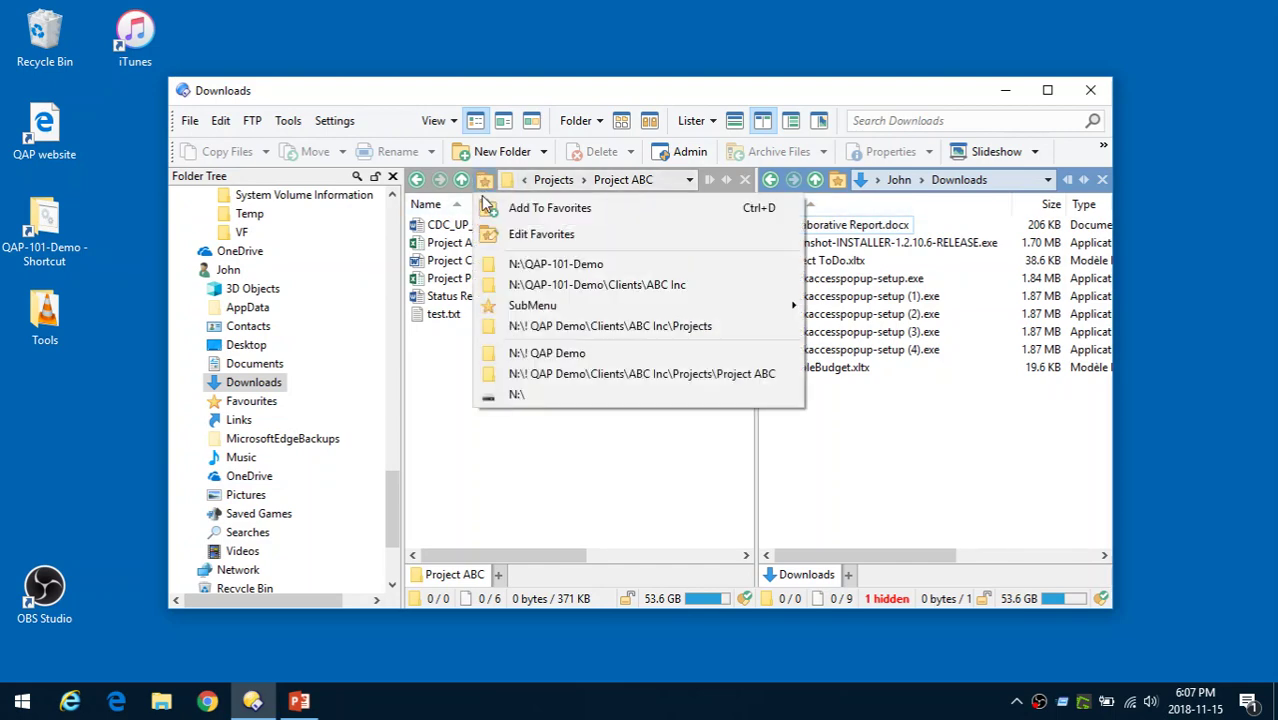
{"action": "left_click", "coordinate": [504, 86]}
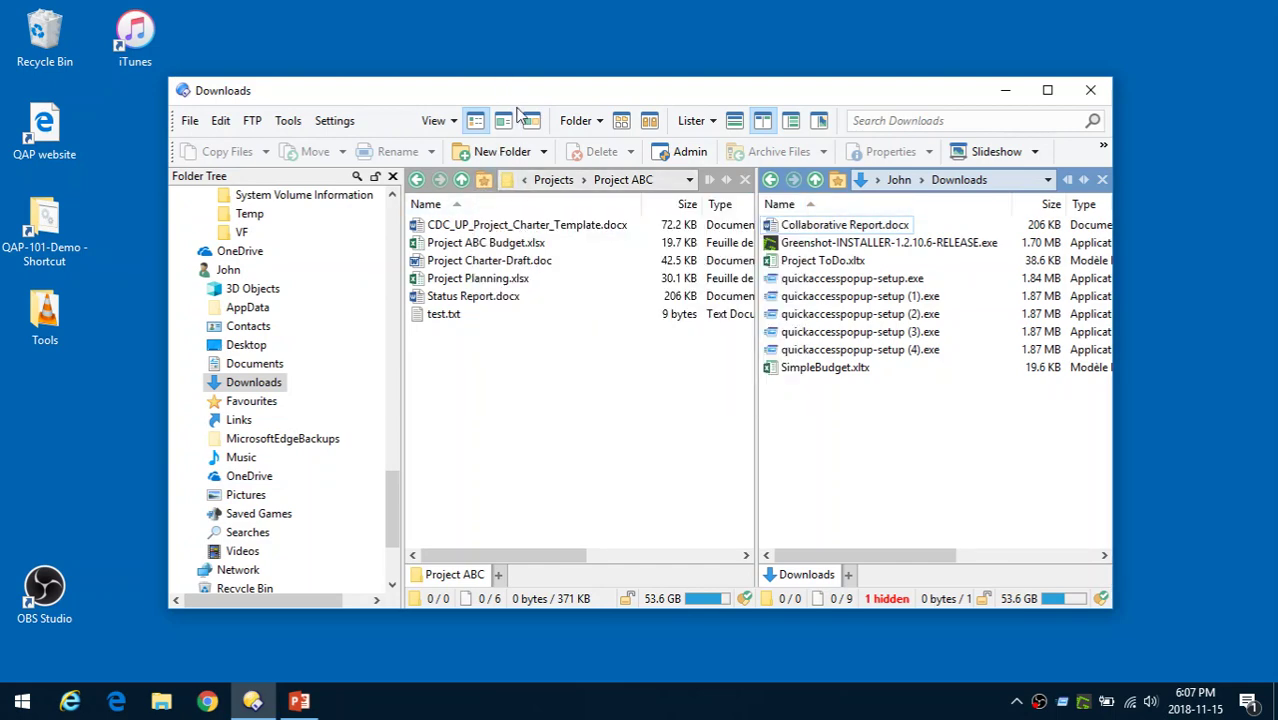
- In Quick Access Popup settings, insert a separator above the Personal entry
{"action": "middle_click", "coordinate": [397, 28]}
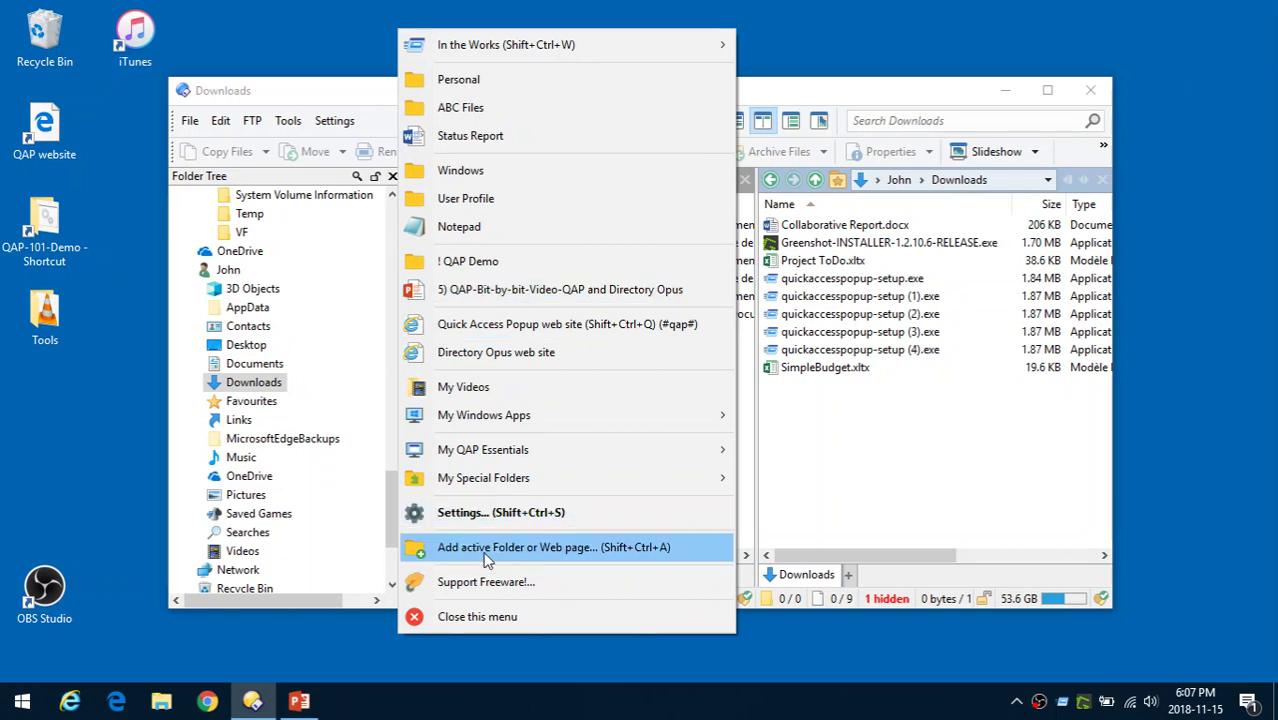
{"action": "left_click", "coordinate": [490, 512]}
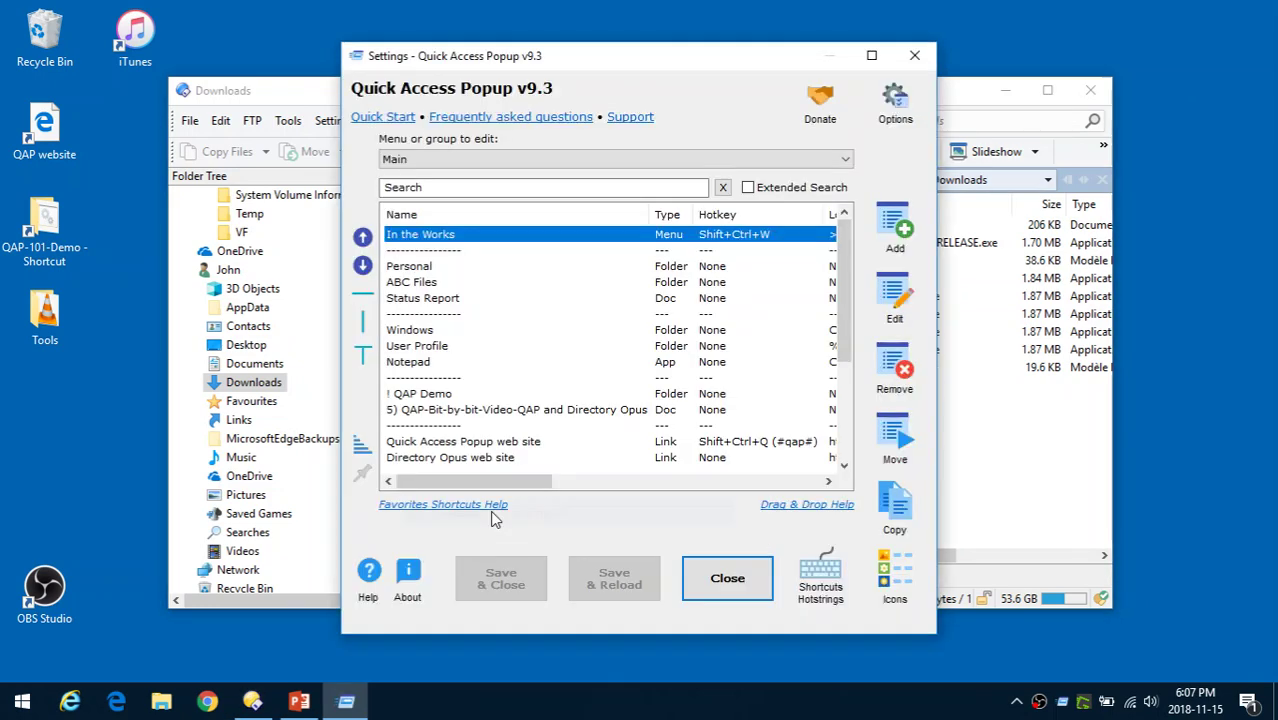
{"action": "left_click", "coordinate": [410, 267]}
{"action": "left_click", "coordinate": [362, 293]}
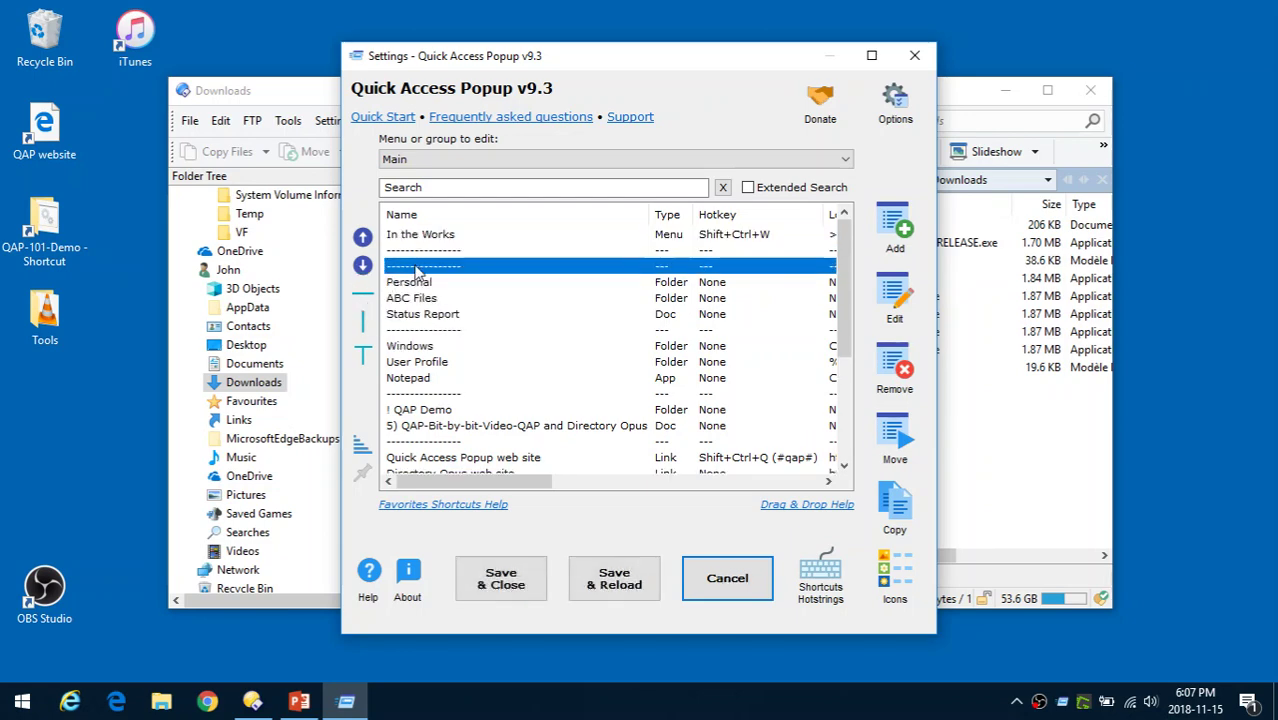
- Add the Directory Opus Favorites dynamic menu QAP feature and save the settings
{"action": "left_click", "coordinate": [894, 225]}
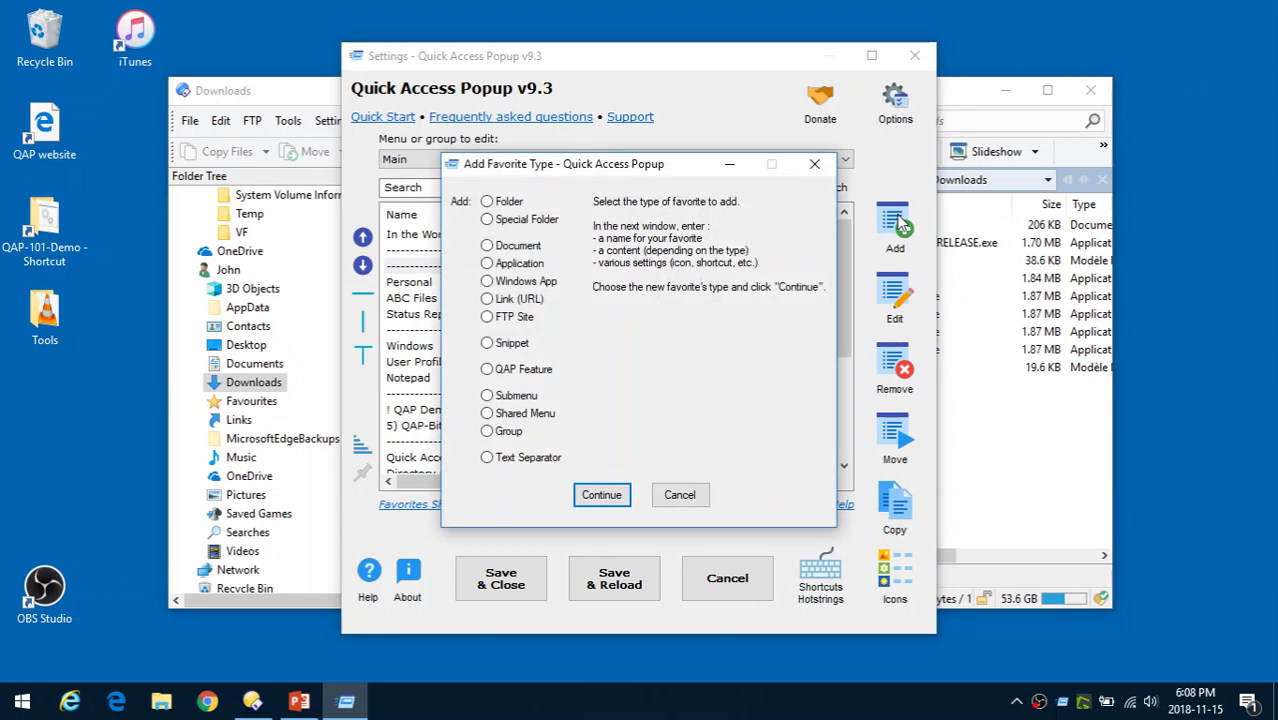
{"action": "left_click", "coordinate": [510, 373]}
{"action": "left_click", "coordinate": [601, 495]}
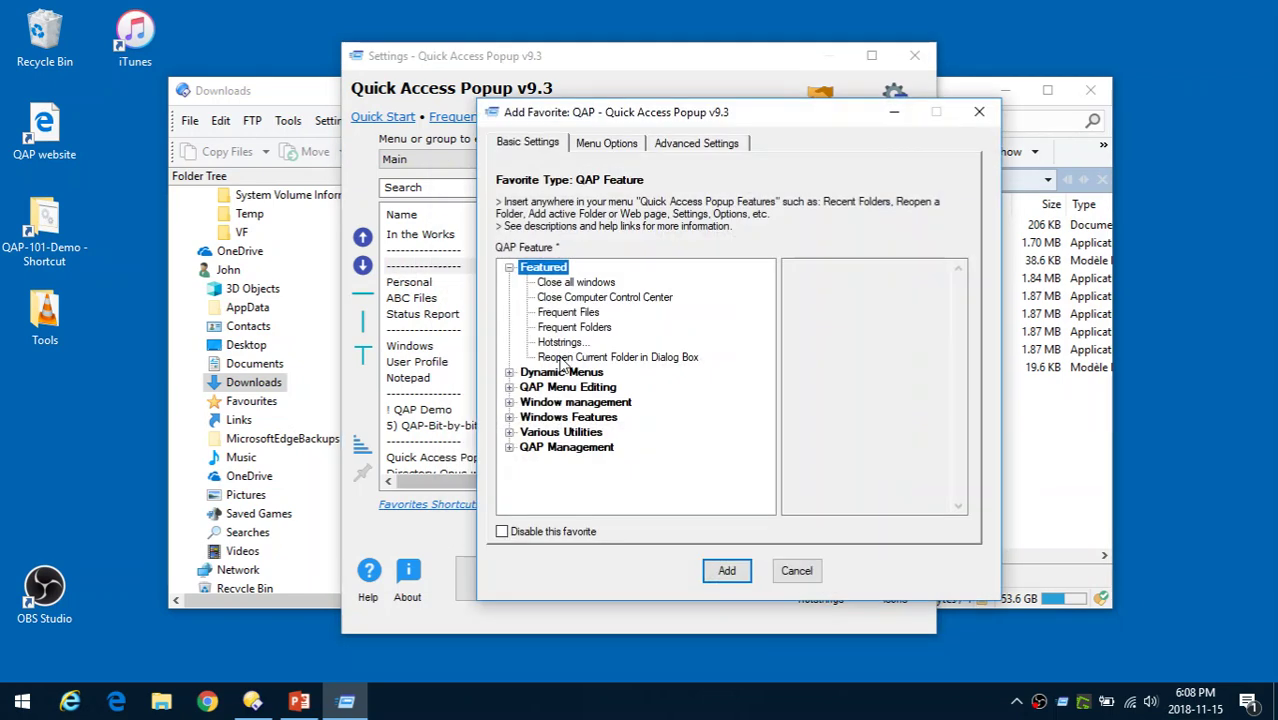
{"action": "left_click", "coordinate": [509, 268]}
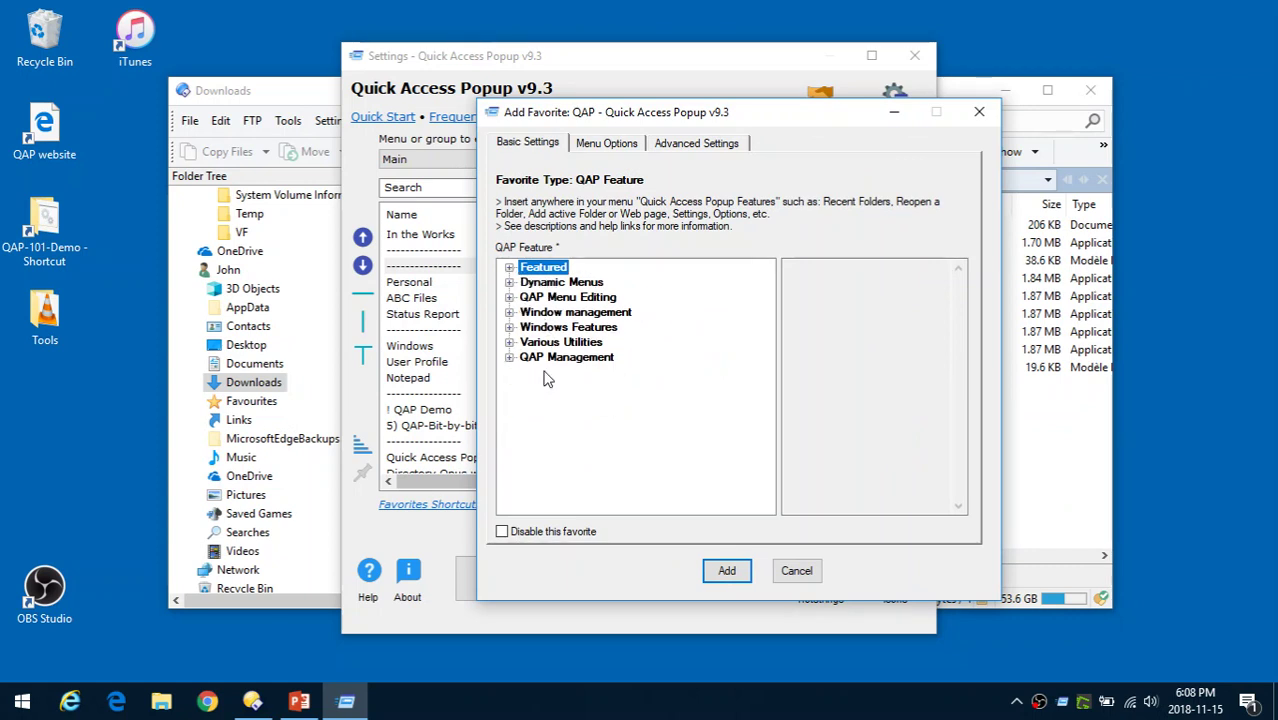
{"action": "left_click", "coordinate": [509, 283]}
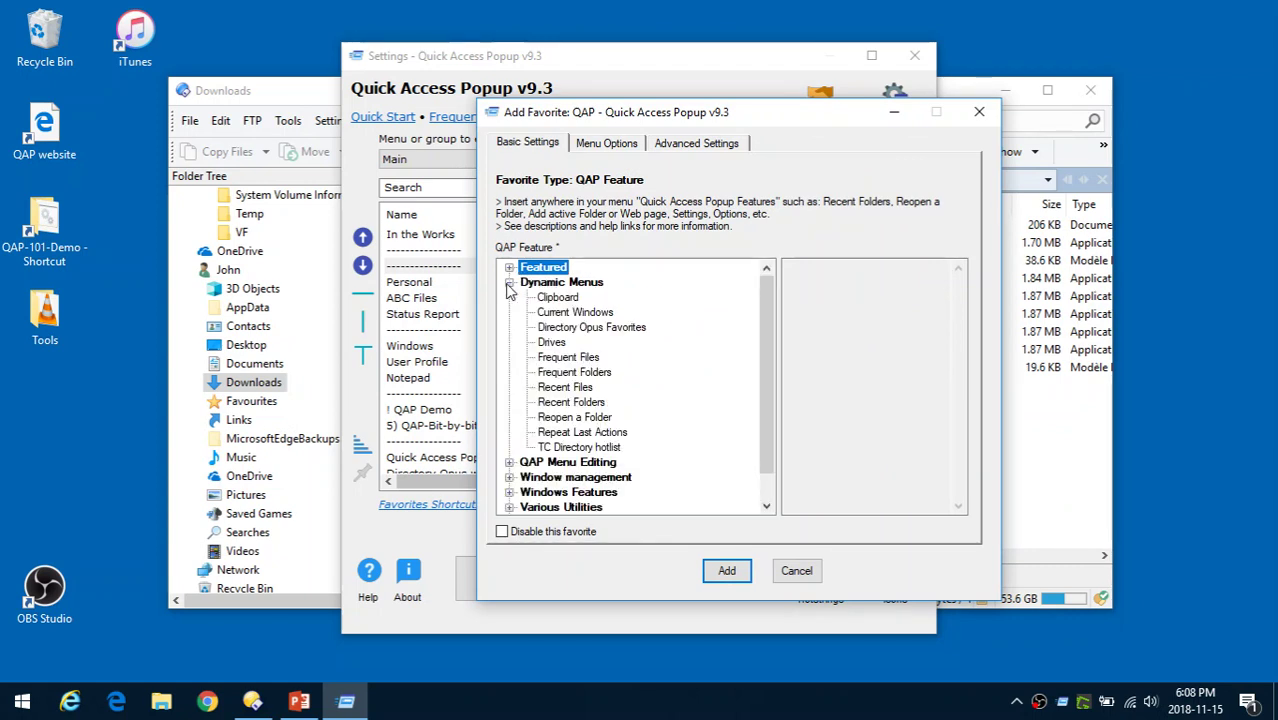
{"action": "left_click", "coordinate": [565, 328]}
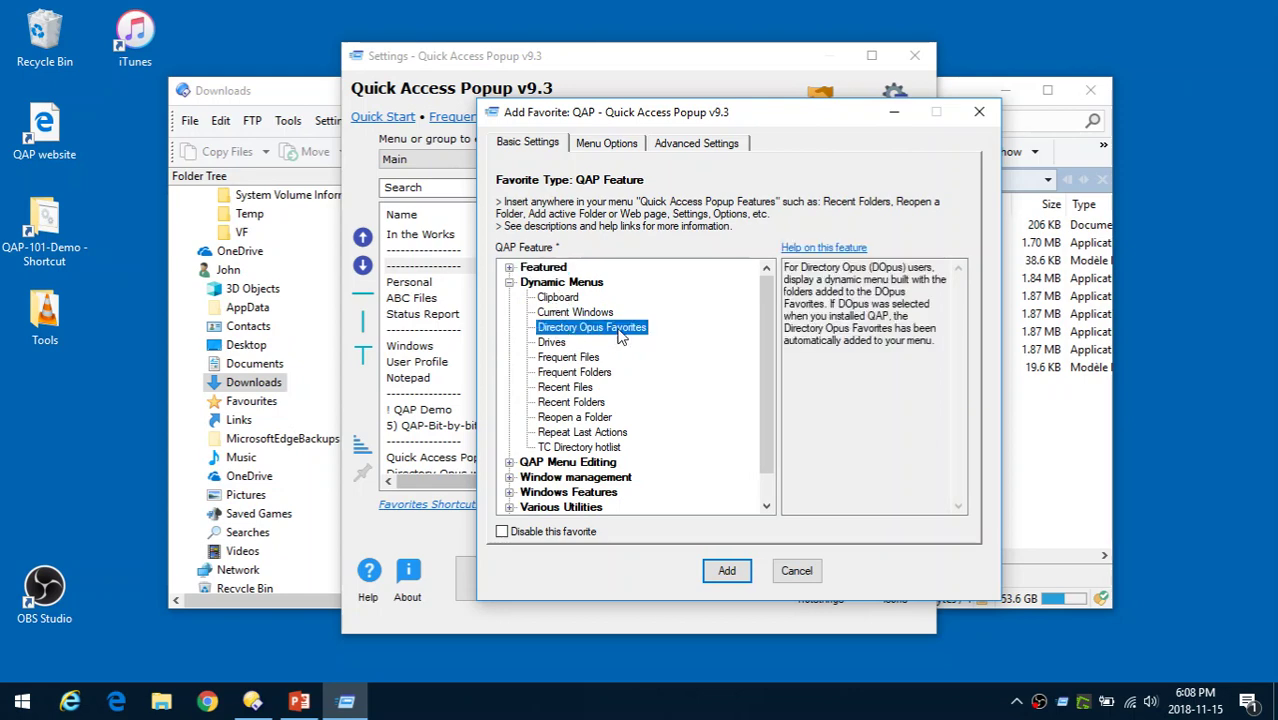
{"action": "left_click", "coordinate": [727, 570]}
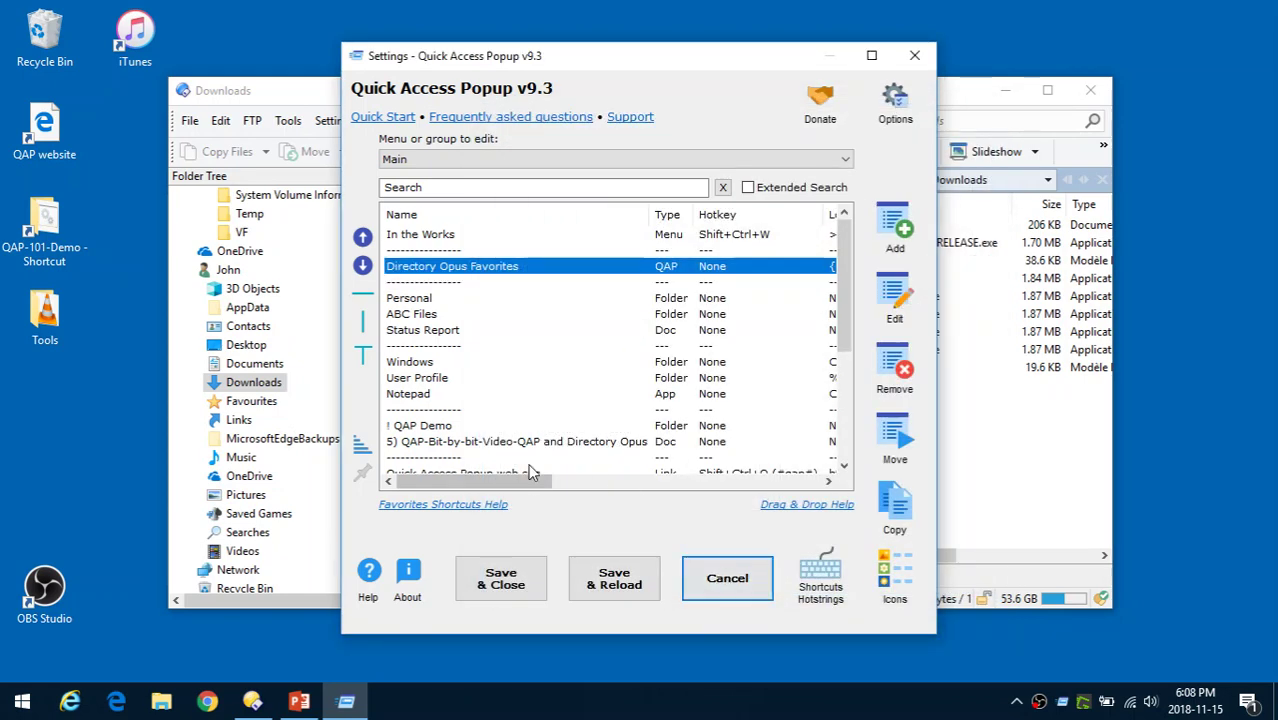
{"action": "left_click", "coordinate": [510, 579]}
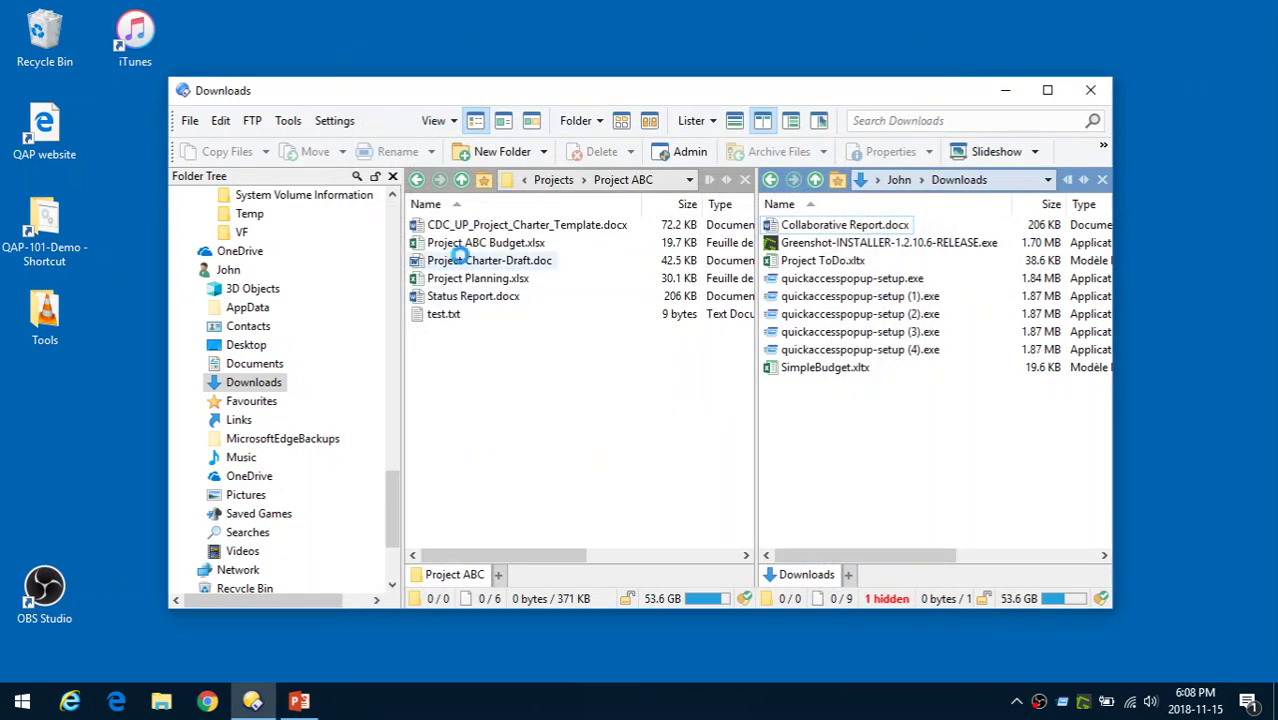
- Dismiss the QAP menu, clear the lister's file selection and minimize the Project ABC lister
{"action": "middle_click", "coordinate": [459, 254]}
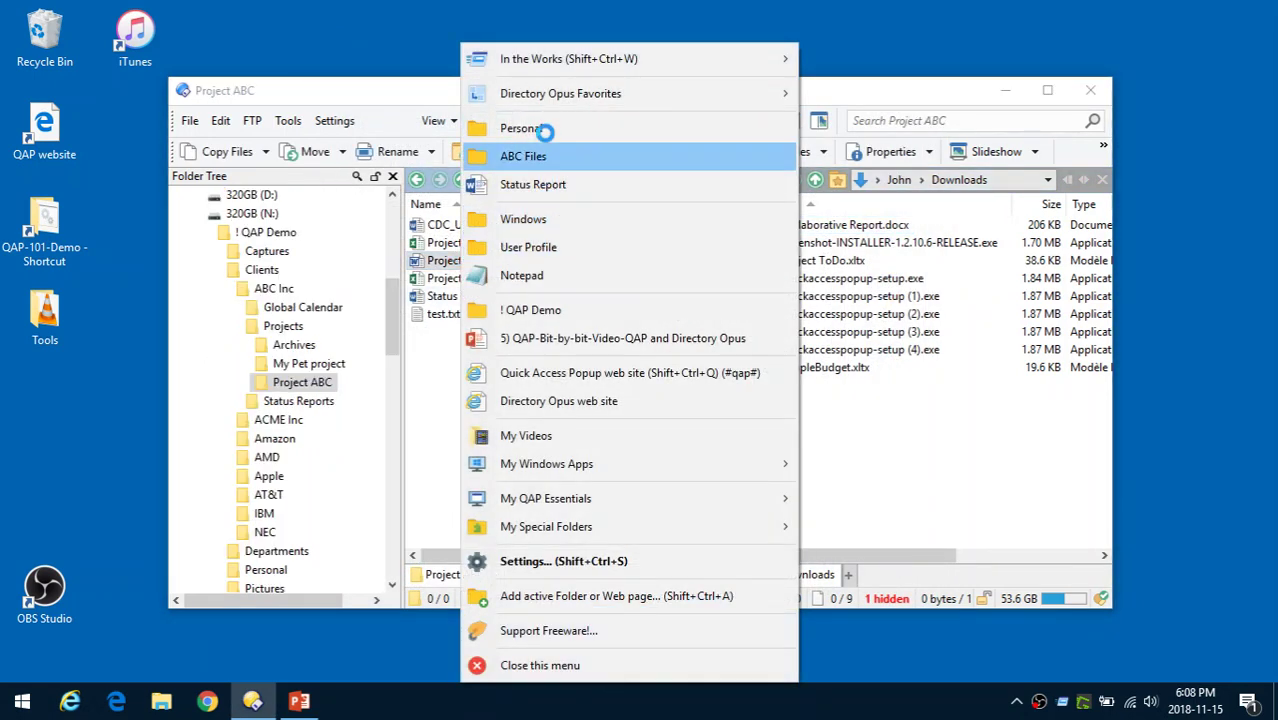
{"action": "mouse_move", "coordinate": [550, 93]}
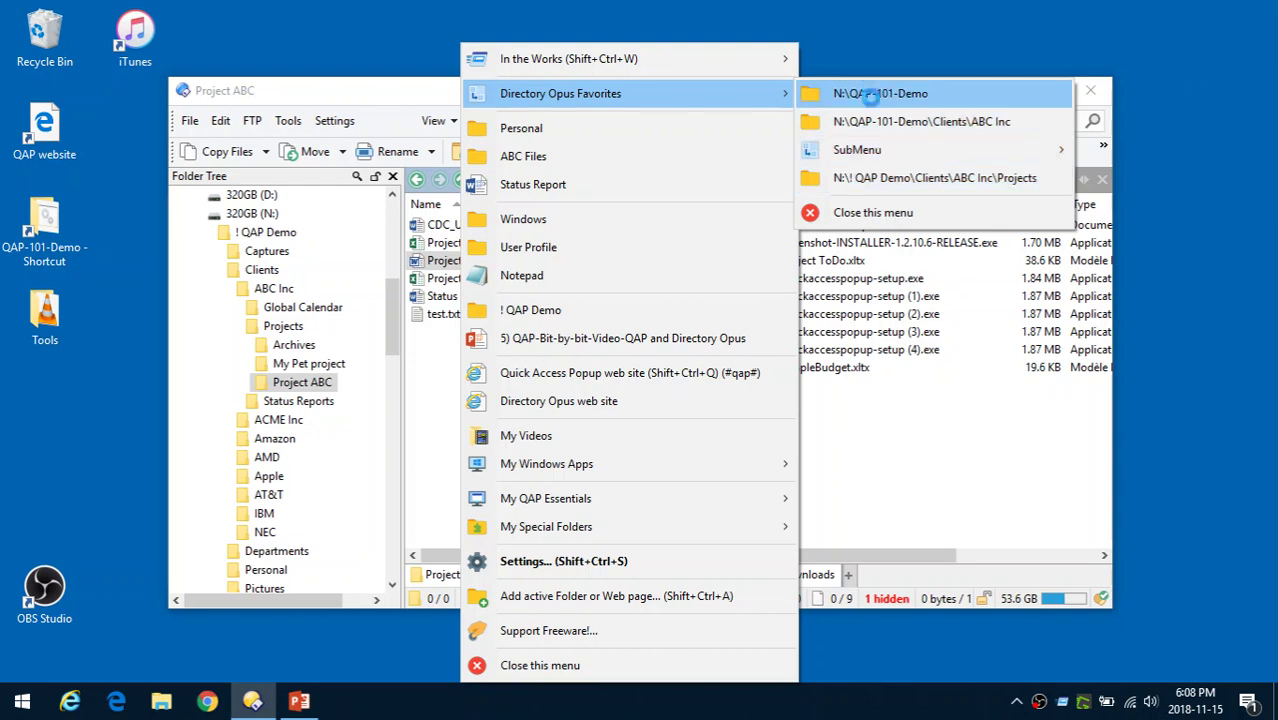
{"action": "left_click", "coordinate": [472, 280]}
{"action": "left_click", "coordinate": [430, 343]}
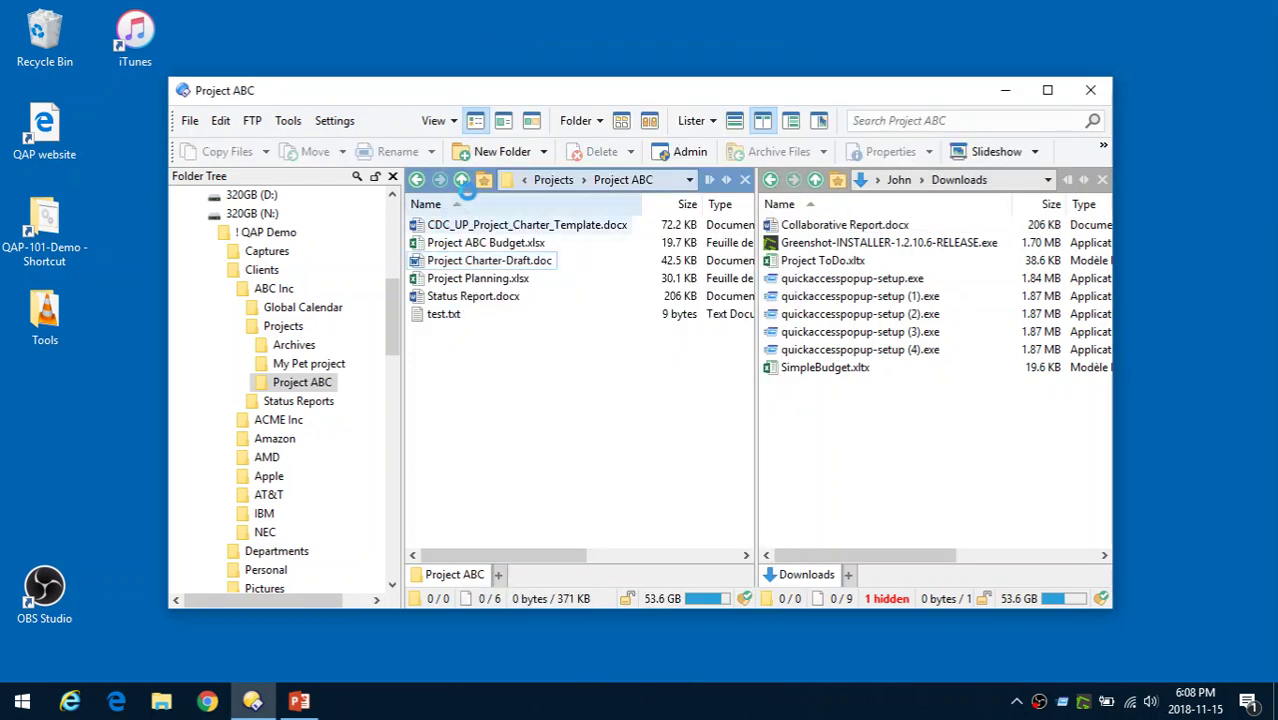
{"action": "left_click", "coordinate": [1005, 90]}
- From the desktop QAP menu, open C:\Users\John\Downloads via Directory Opus Favorites > SubMenu
{"action": "middle_click", "coordinate": [269, 73]}
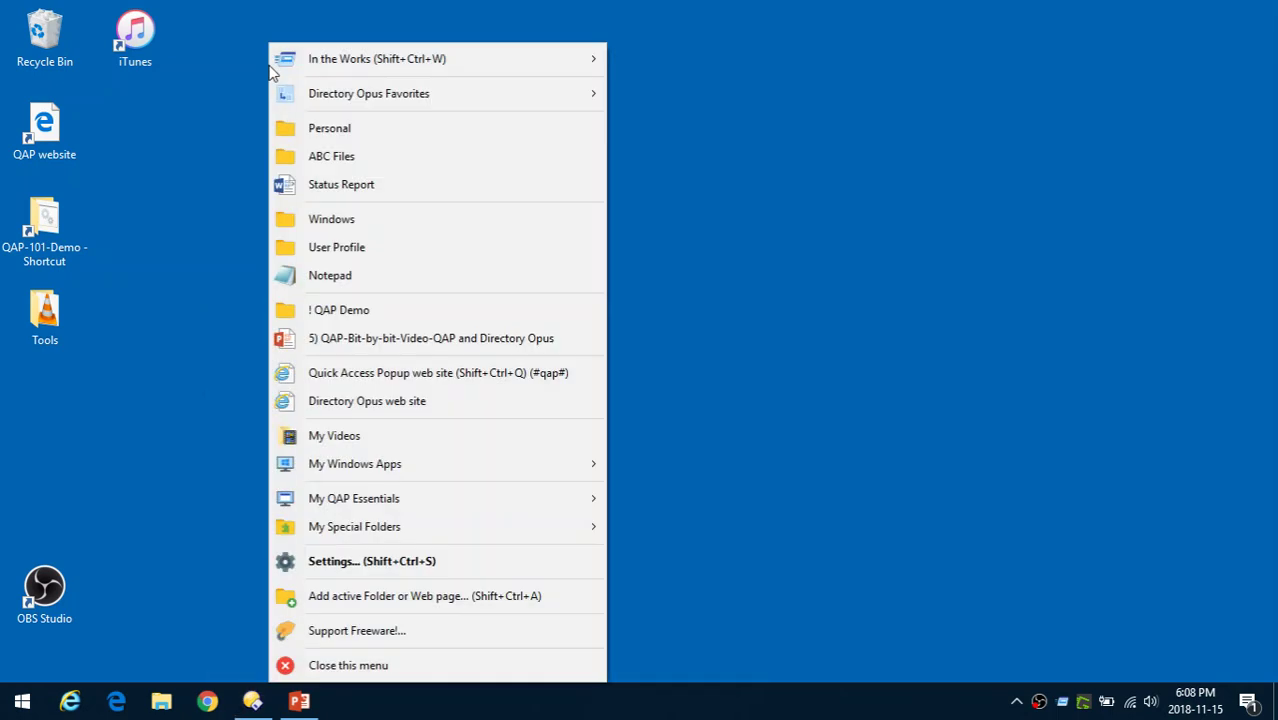
{"action": "mouse_move", "coordinate": [350, 93]}
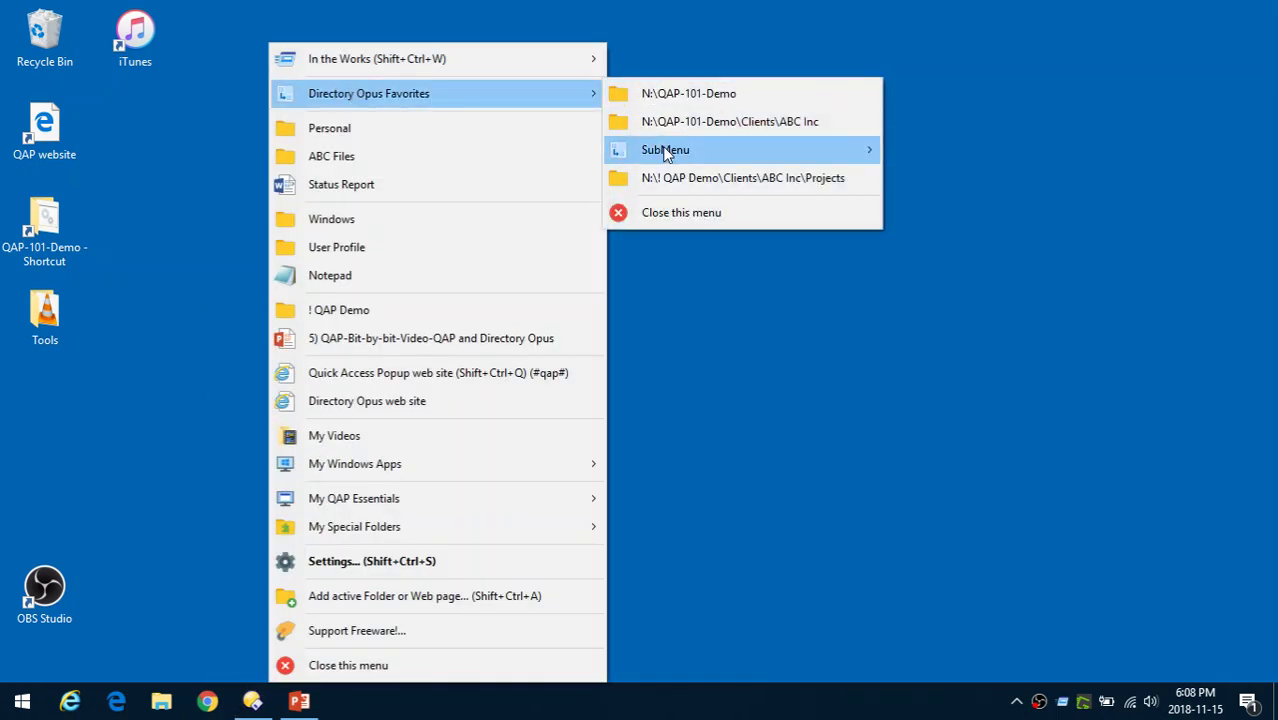
{"action": "mouse_move", "coordinate": [665, 151]}
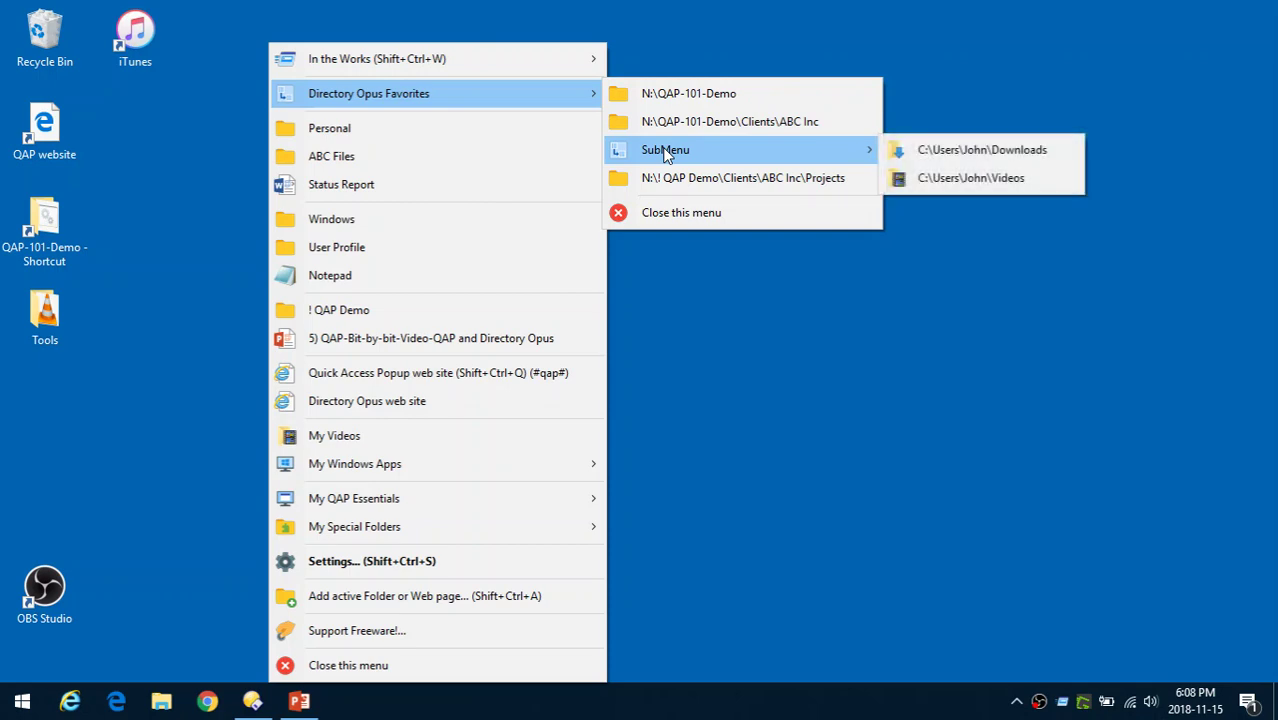
{"action": "left_click", "coordinate": [944, 157]}
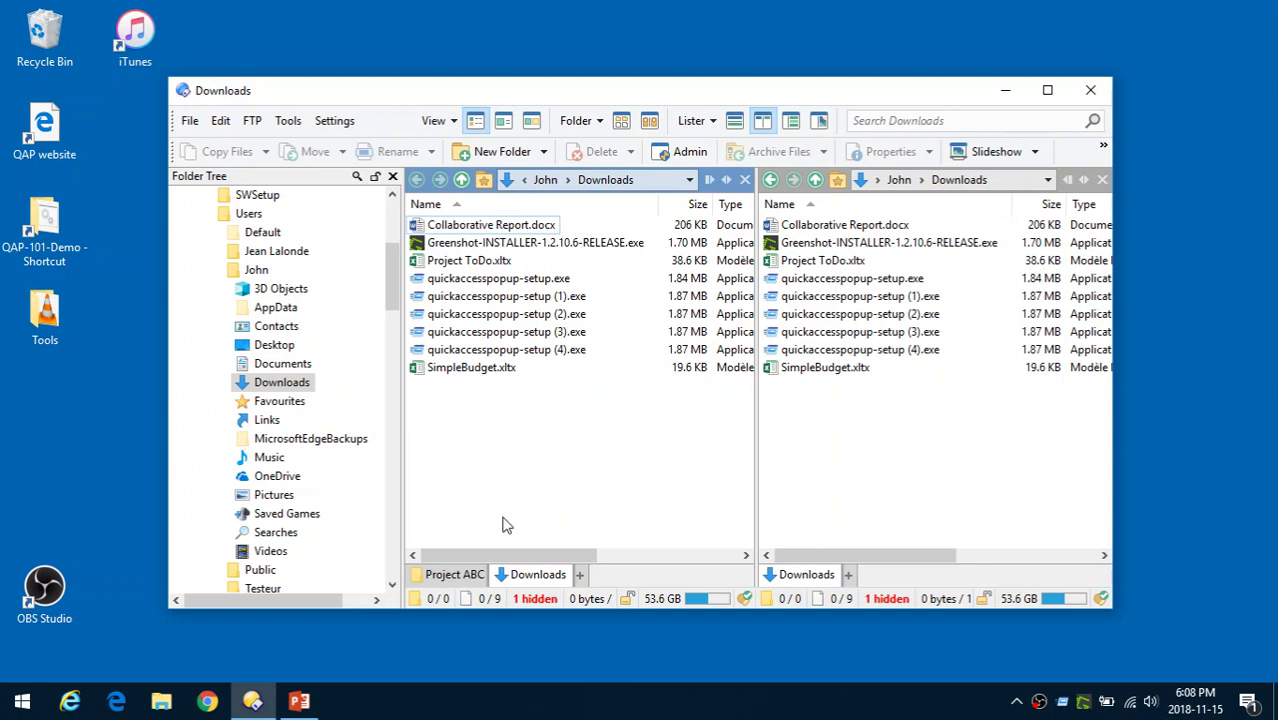
- Minimize the Directory Opus listers and return PowerPoint's slideshow to slide 3, 'QAP and Directory Opus'
{"action": "left_click", "coordinate": [1004, 92]}
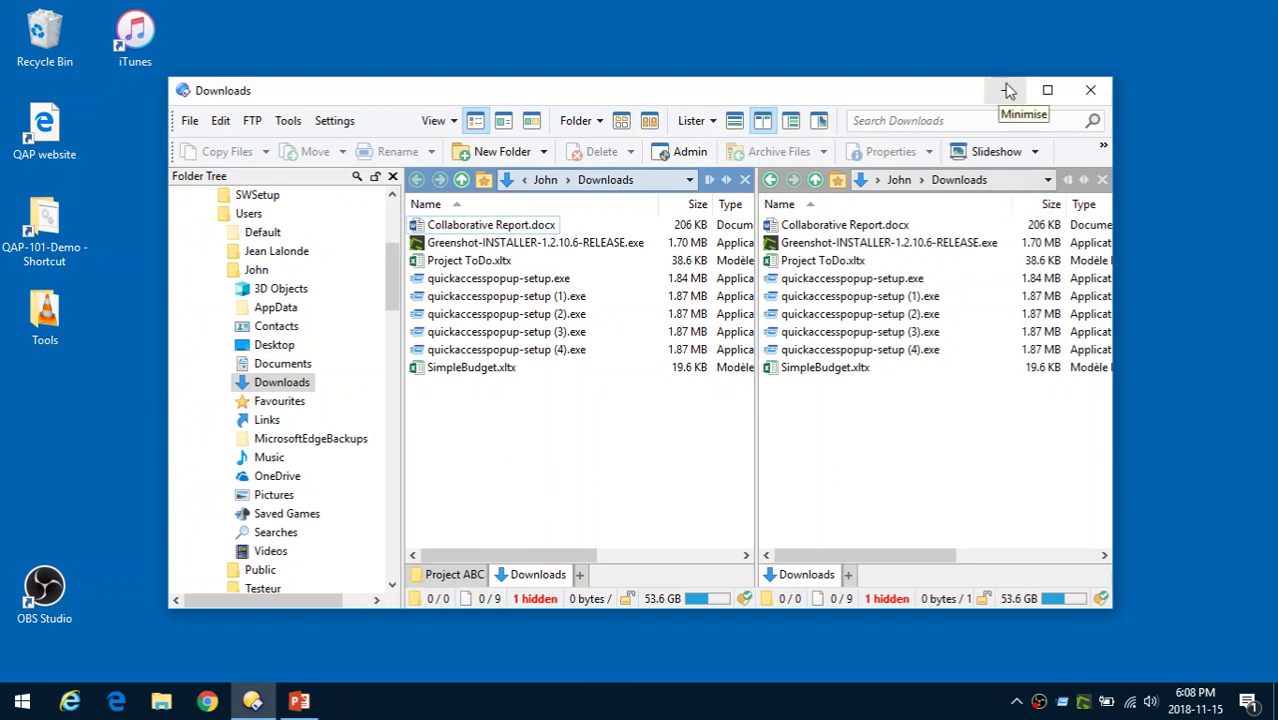
{"action": "left_click", "coordinate": [1006, 91]}
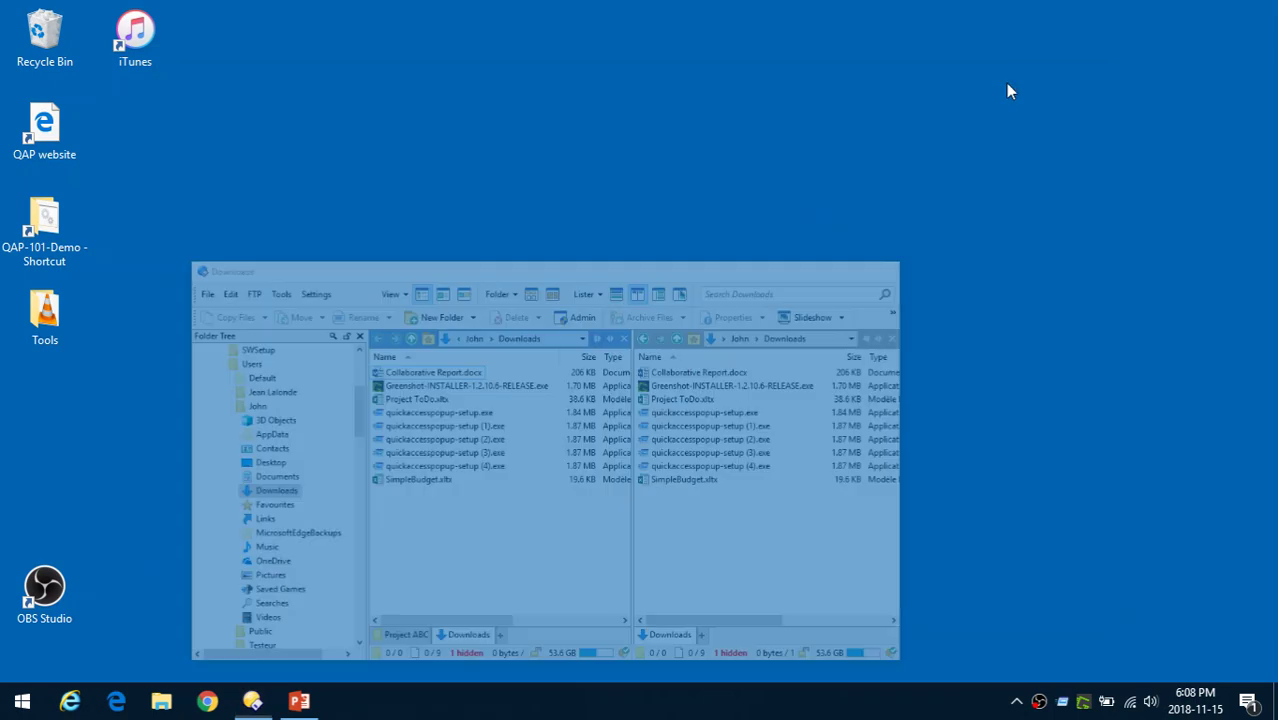
{"action": "left_click", "coordinate": [299, 701]}
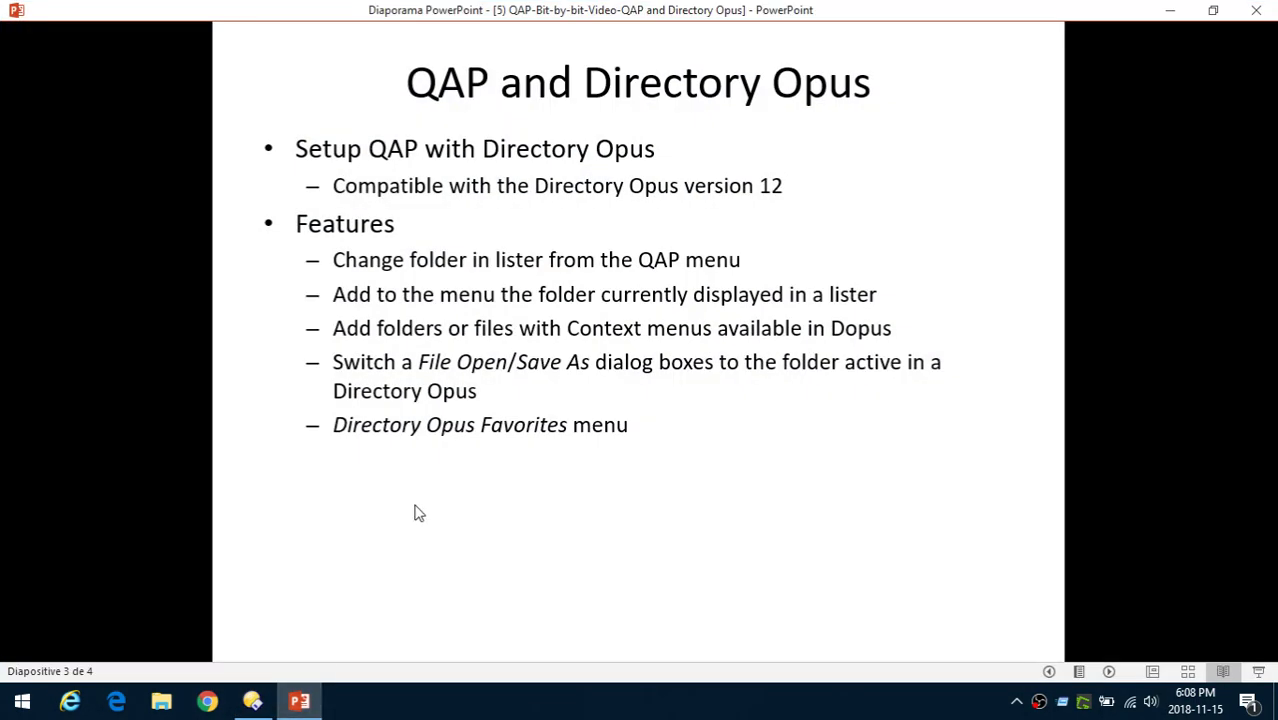
{"action": "left_click", "coordinate": [417, 513]}
{"action": "key", "text": "Left"}
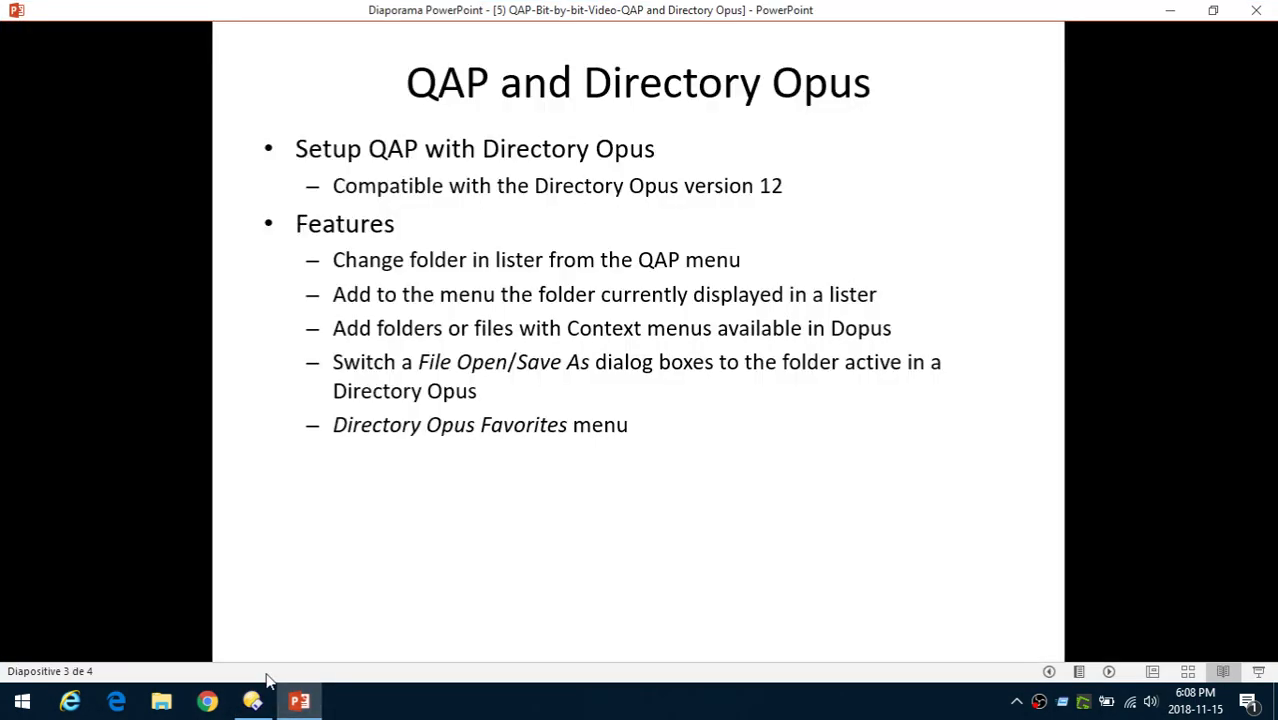